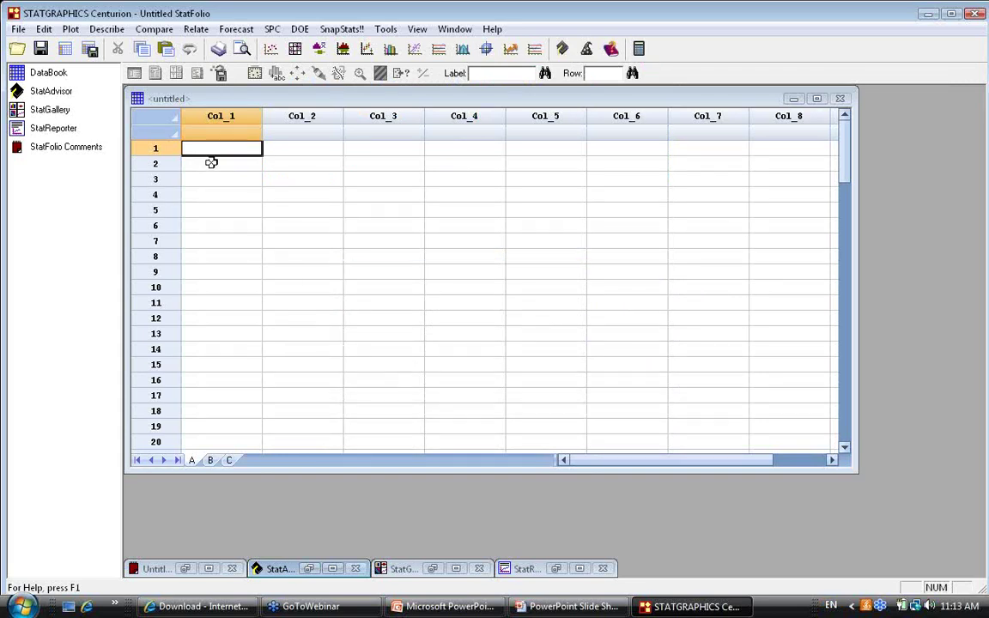
- Open the STATGRAPHICS data file defects1.sgd from the Webinar folder
left_click(65, 49)
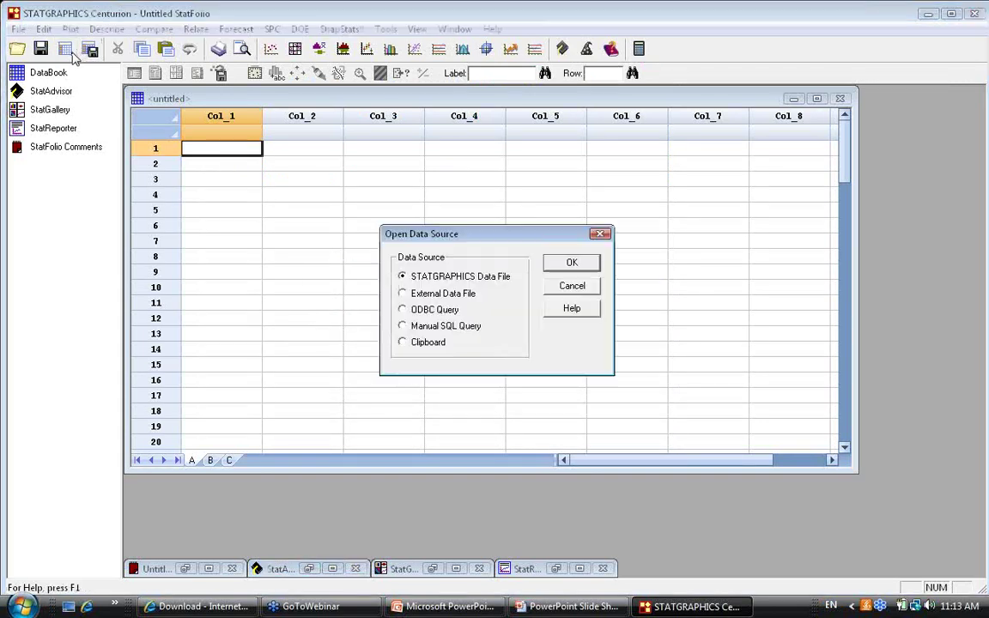
left_click(557, 264)
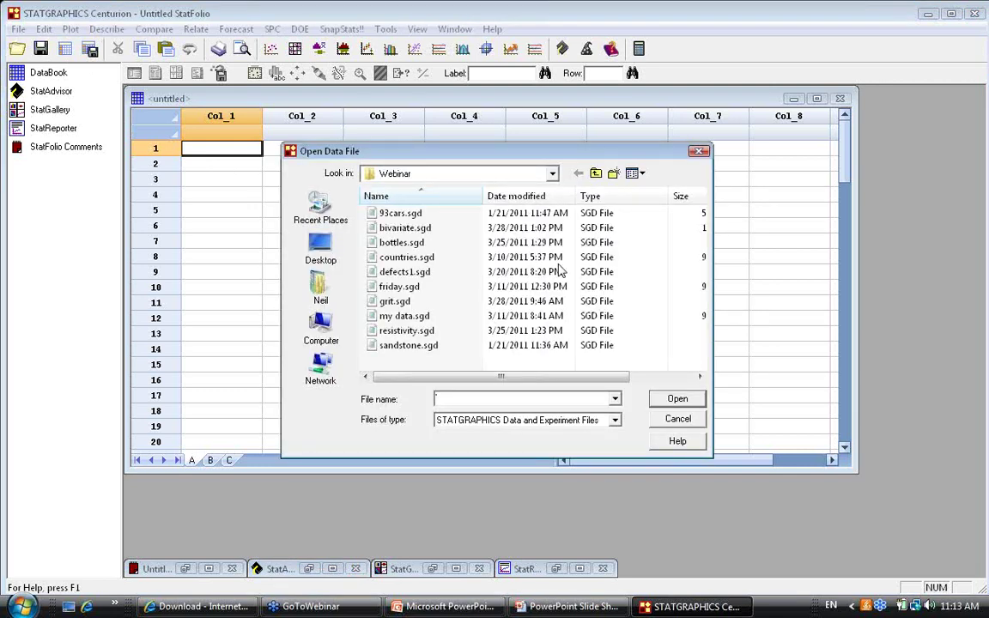
left_click(421, 272)
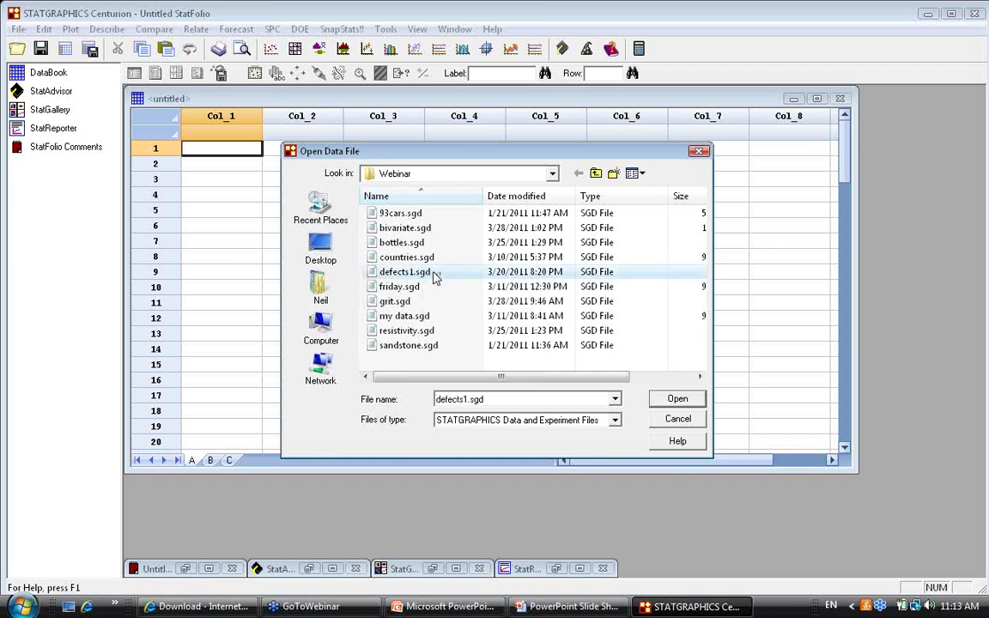
left_click(676, 399)
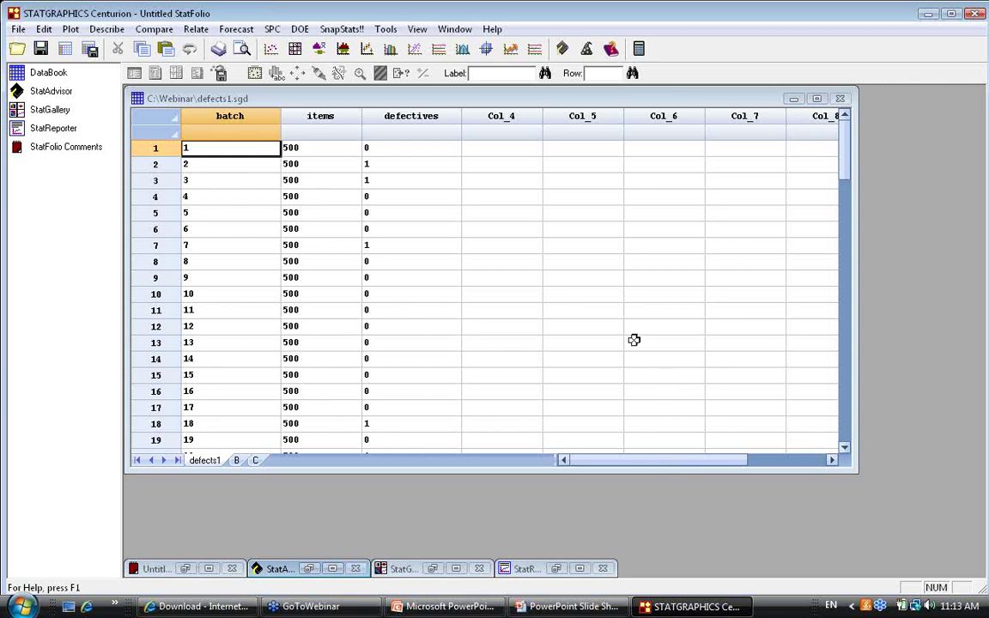
- Set up a Percent Defective attributes capability analysis with defectives as the number of defectives and items as the sample sizes
left_click(273, 30)
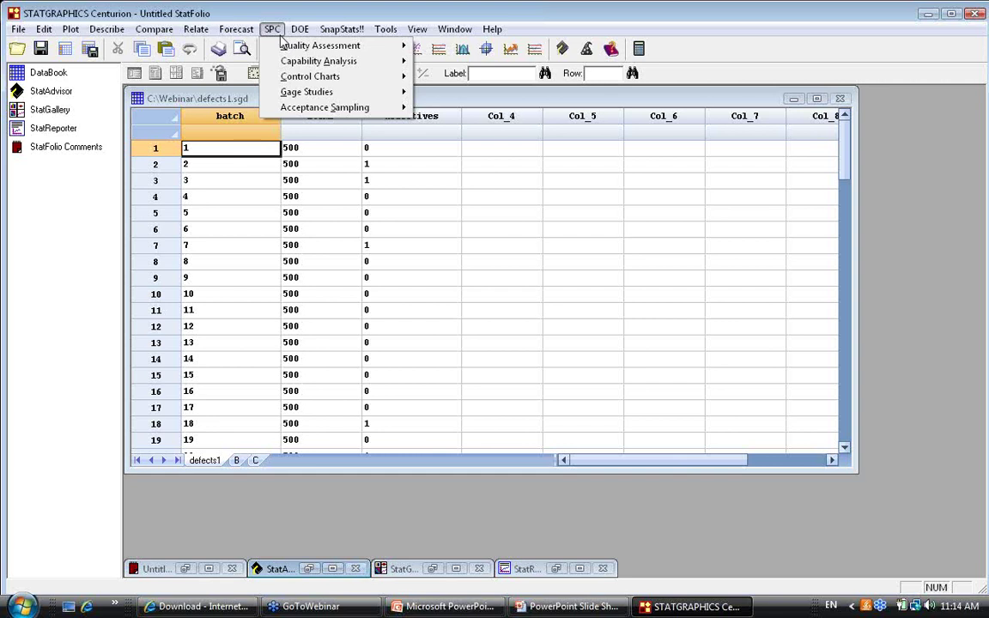
mouse_move(290, 66)
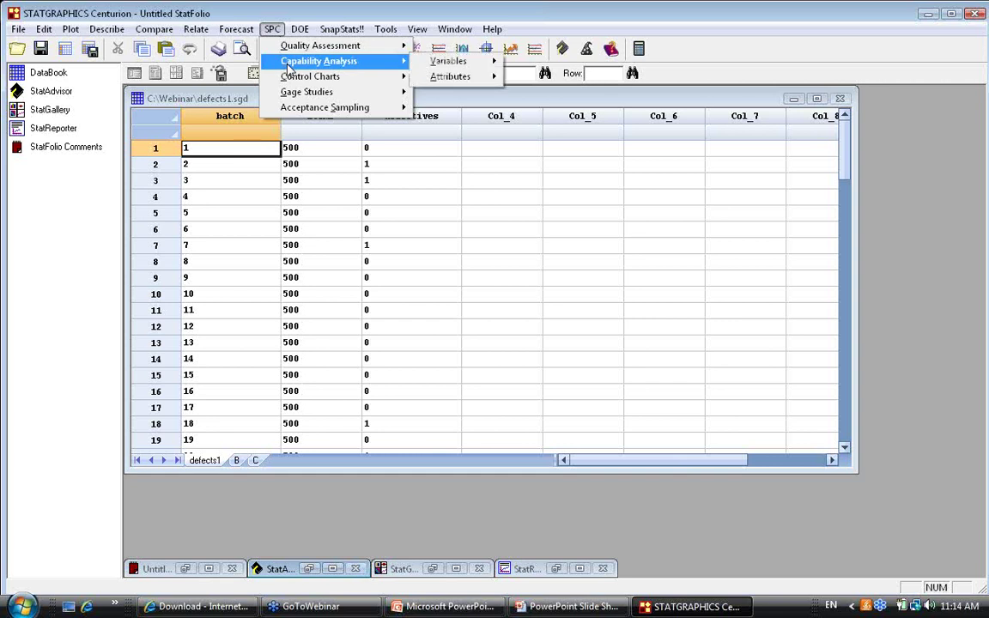
mouse_move(455, 78)
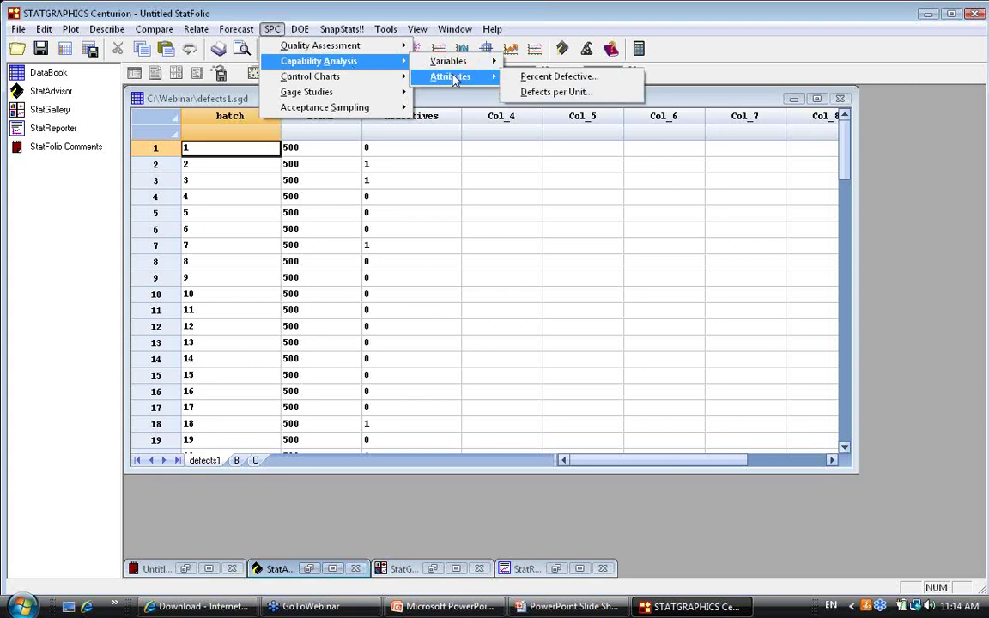
left_click(549, 80)
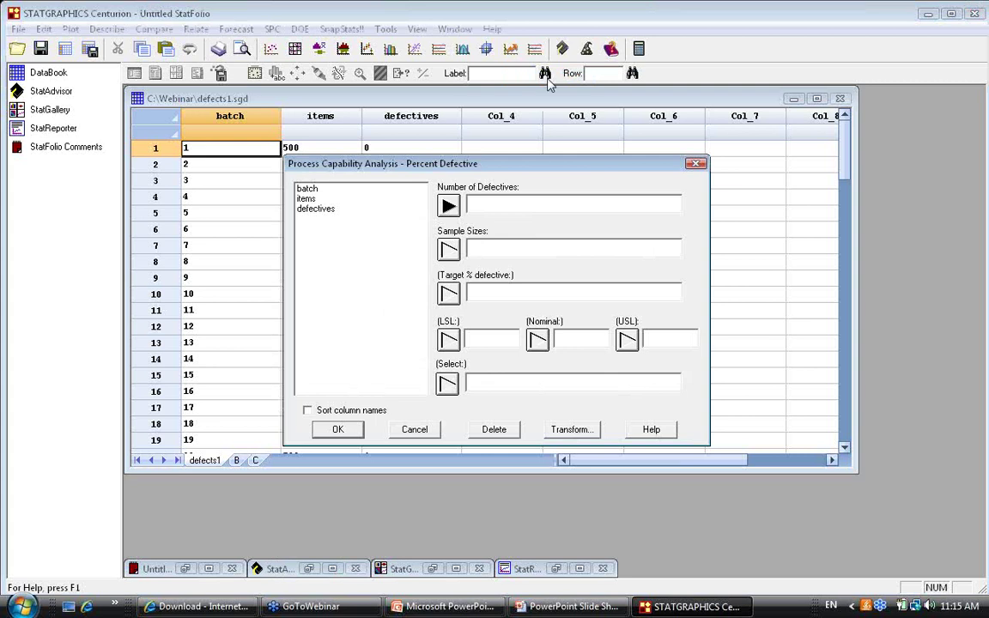
left_click(324, 211)
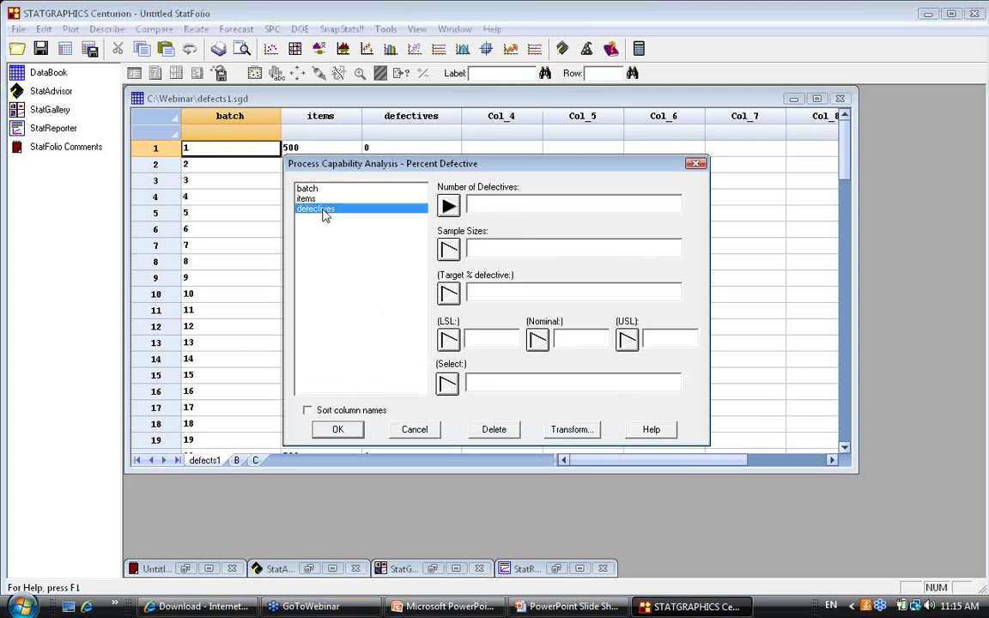
left_click(448, 206)
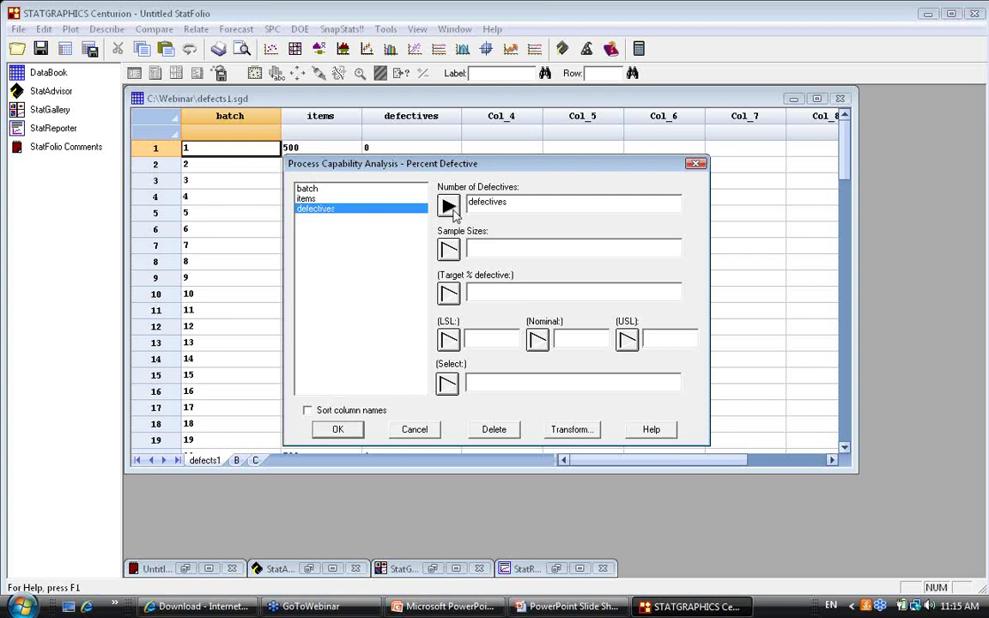
left_click(343, 200)
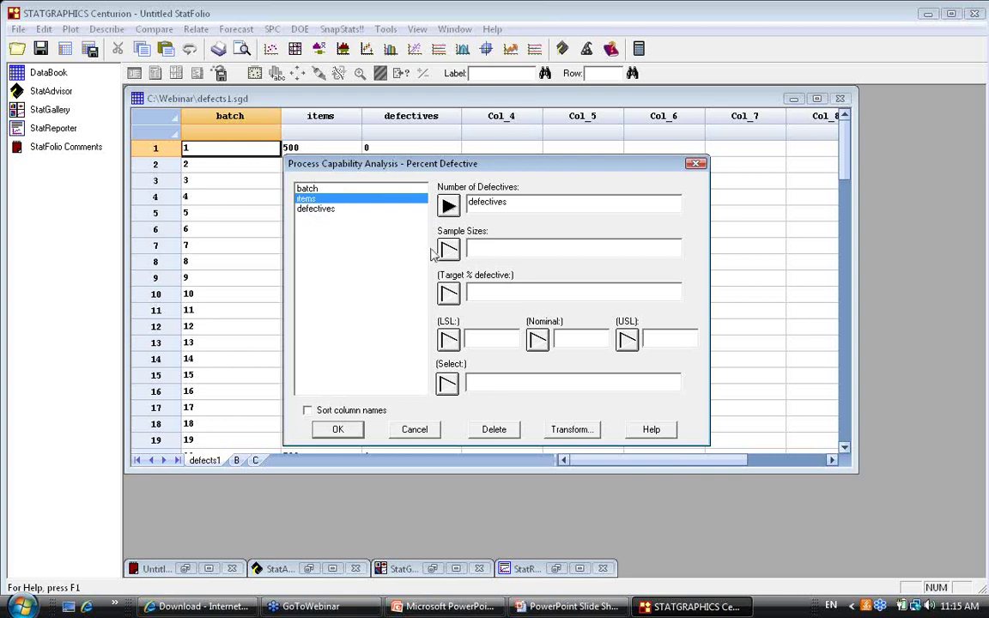
left_click(447, 249)
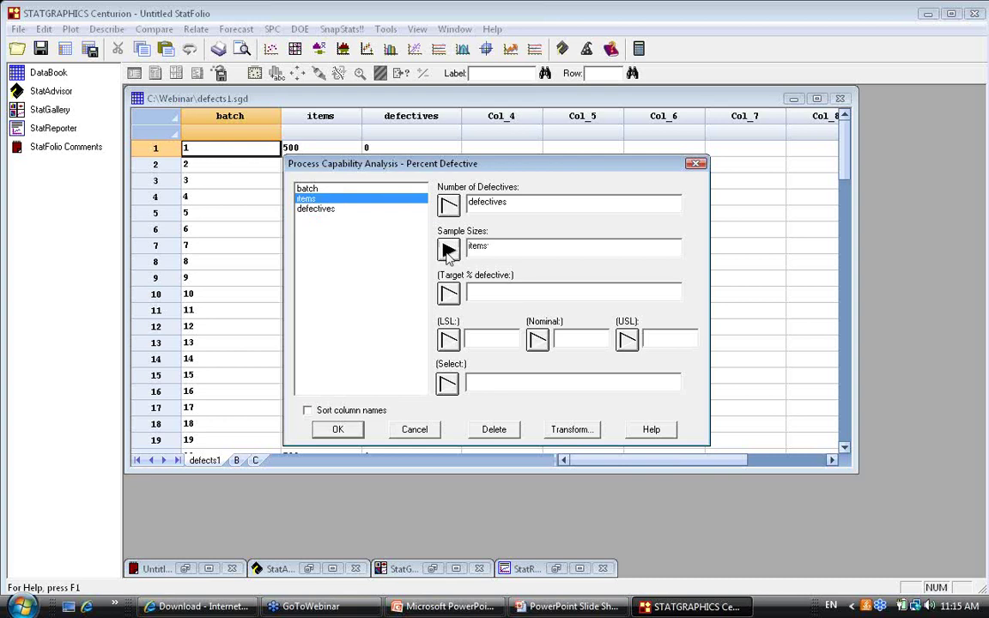
left_click(509, 290)
left_click(659, 340)
left_click(340, 430)
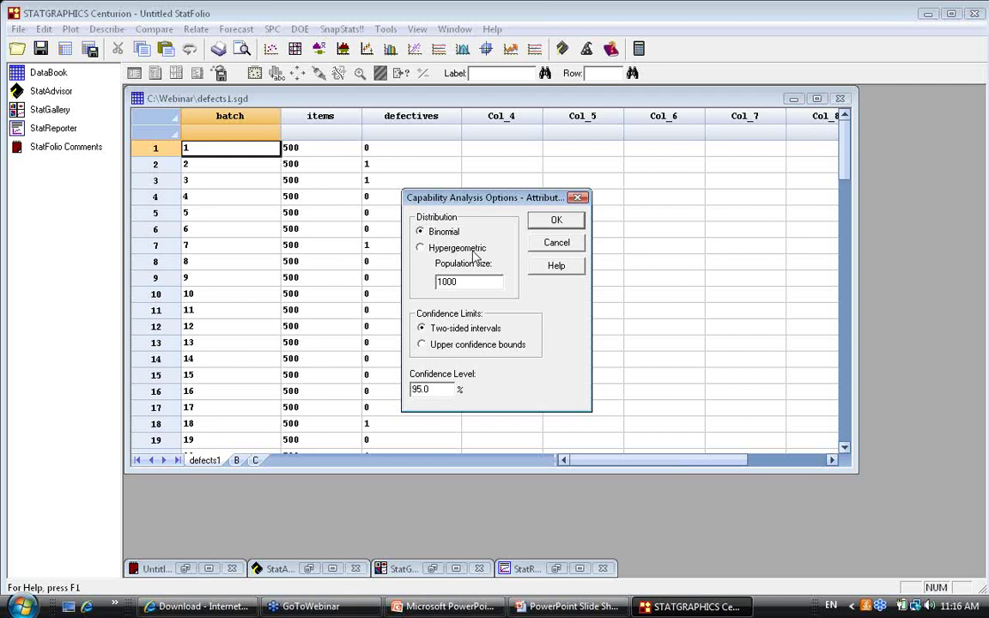
- Run the binomial analysis with upper confidence bounds at 95%, producing only the Analysis Summary table and the Capability Plot
left_click(475, 285)
type("0")
left_click(556, 224)
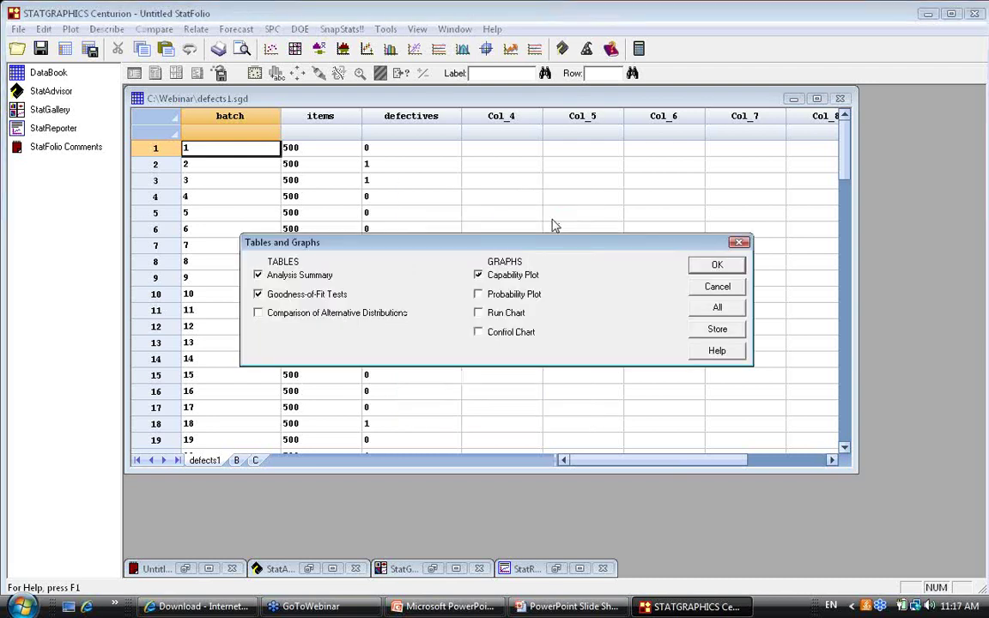
left_click(280, 294)
left_click(719, 264)
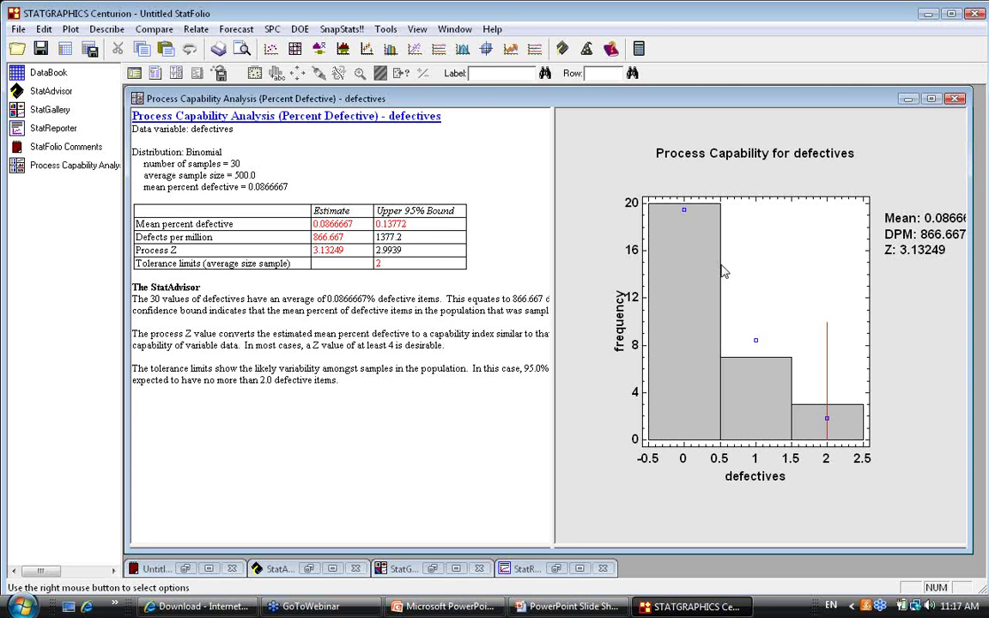
- Examine the enlarged capability plot and the summary table's defects per million, Process Z and tolerance limits
double_click(724, 271)
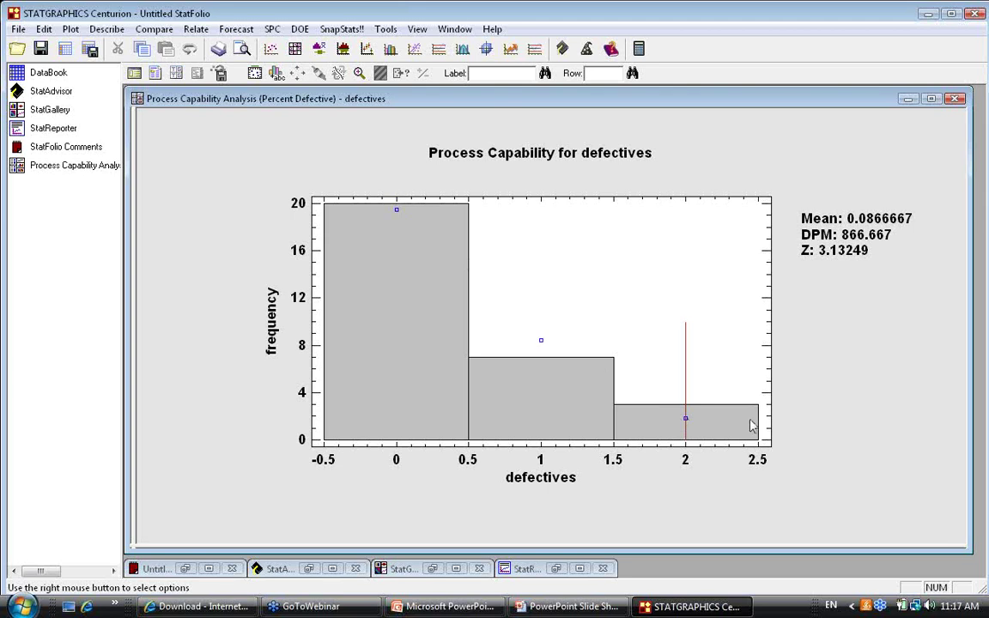
double_click(723, 172)
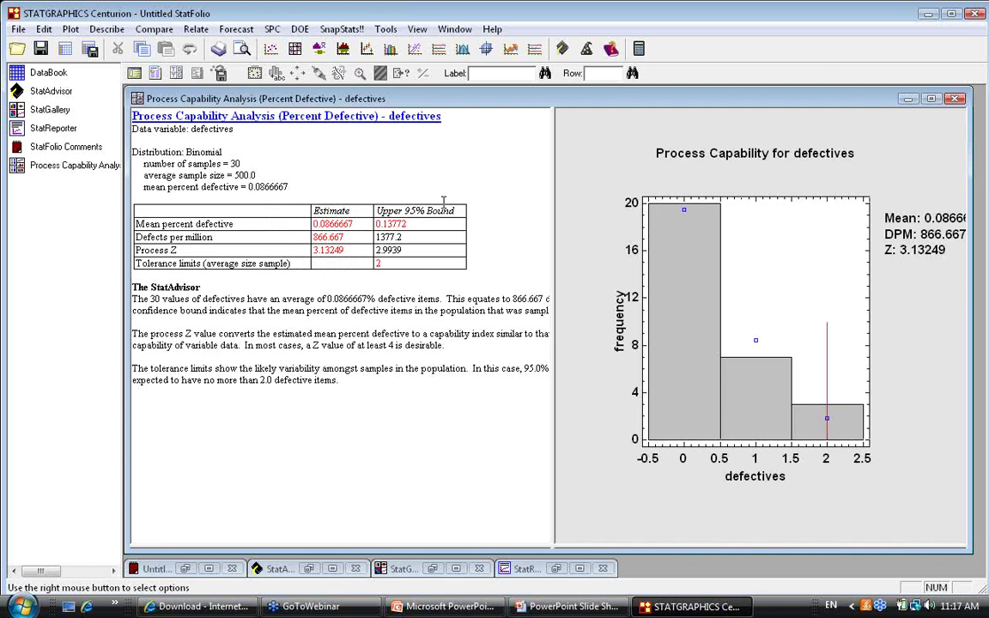
left_click_drag(344, 237, 312, 237)
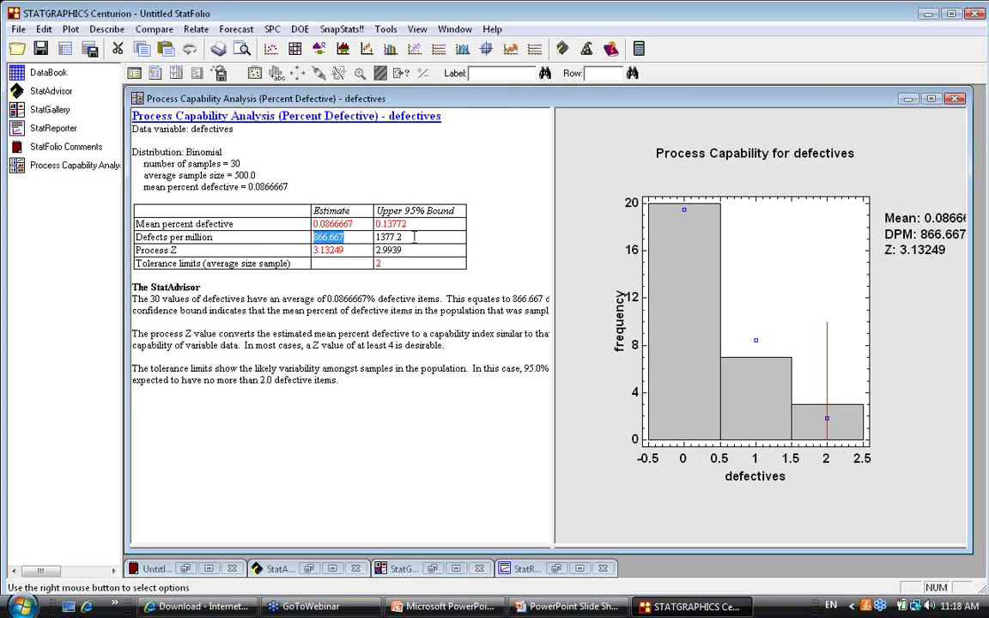
double_click(377, 238)
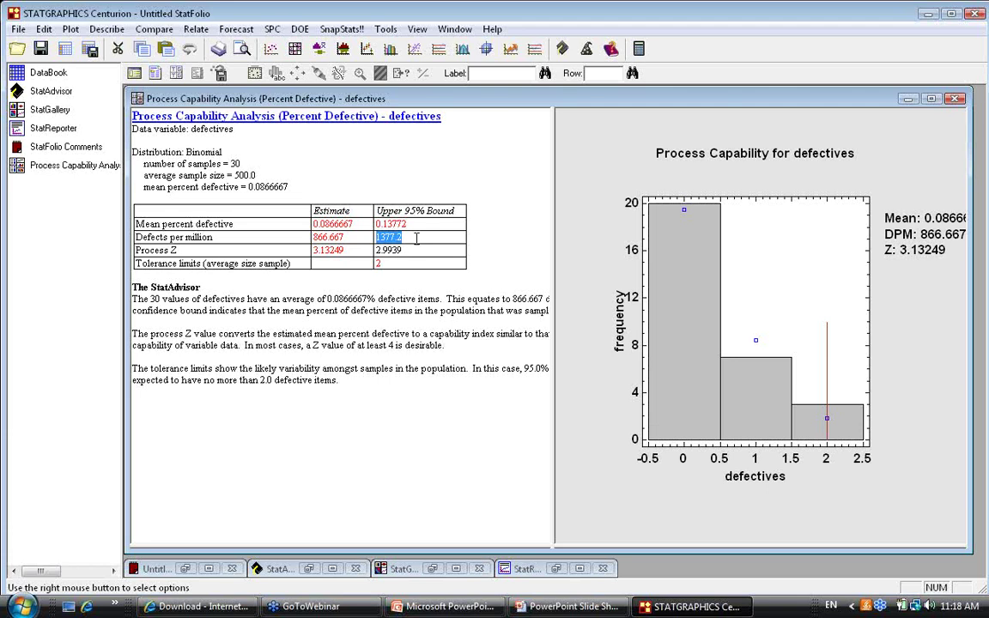
left_click(416, 237)
left_click(354, 249)
left_click_drag(354, 249, 313, 250)
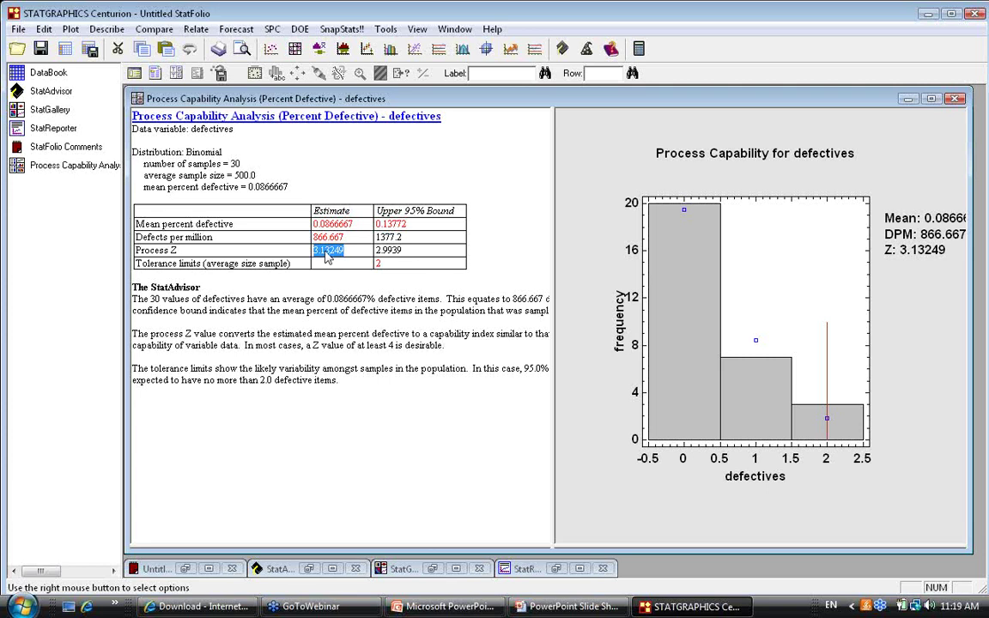
left_click(413, 248)
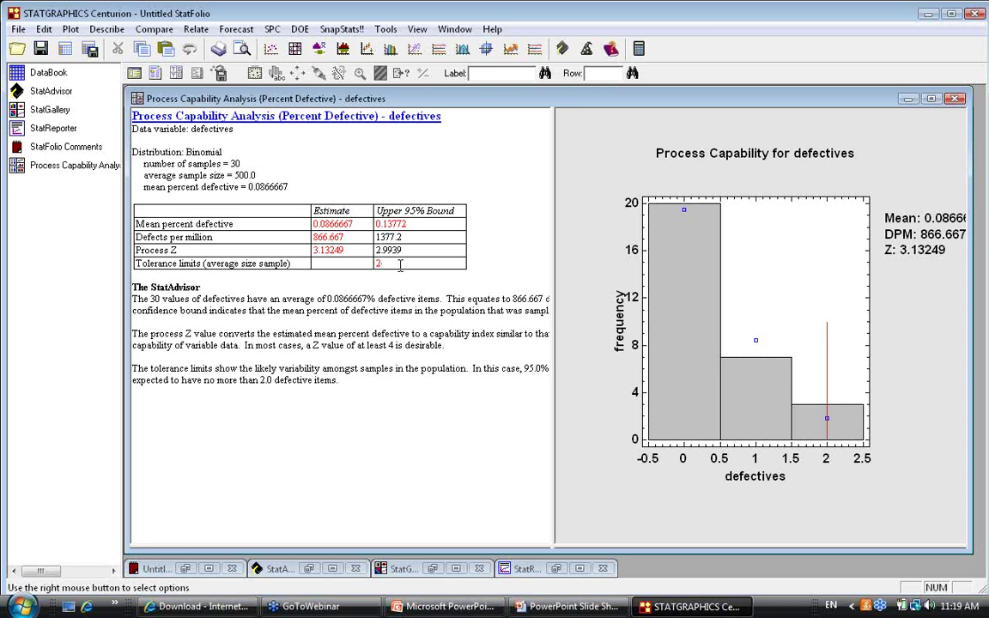
left_click_drag(400, 265, 343, 261)
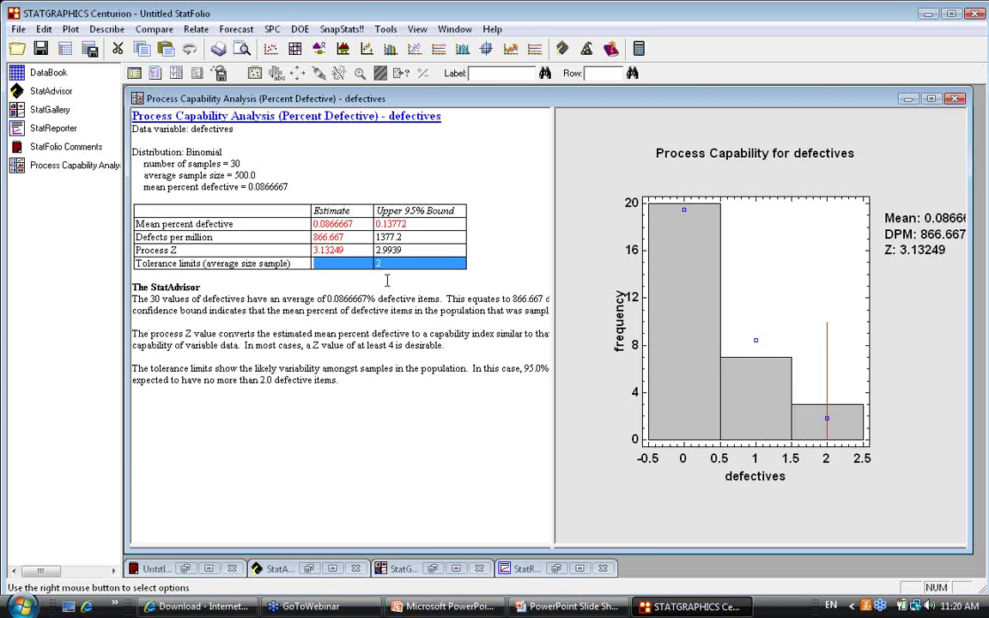
- Bring up the defects1 data sheet, switch to the PowerPoint slide show and advance to the Example #2 - resistivity.sgd slide
left_click(62, 78)
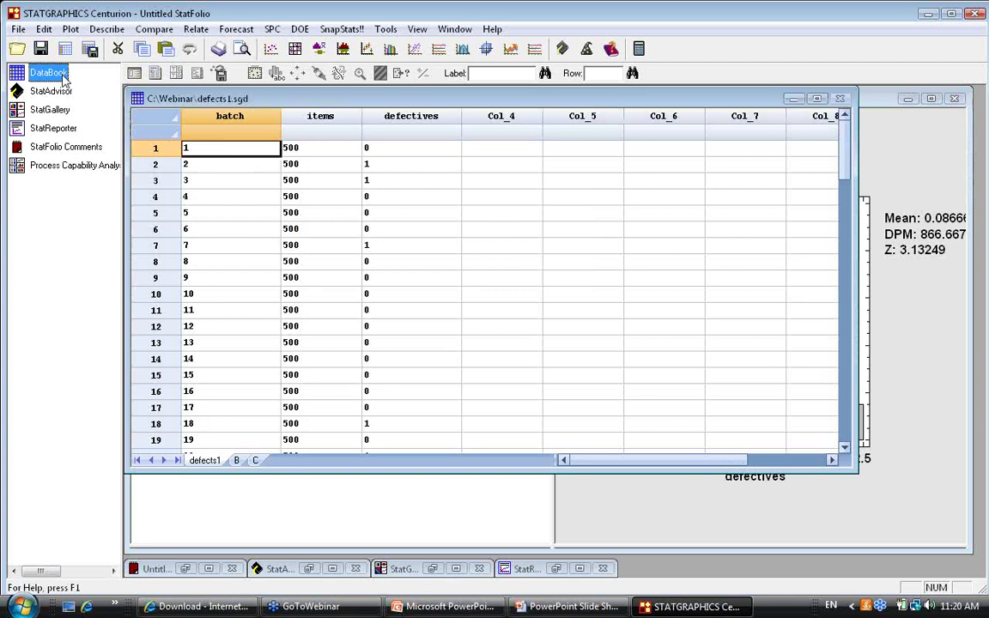
left_click(554, 607)
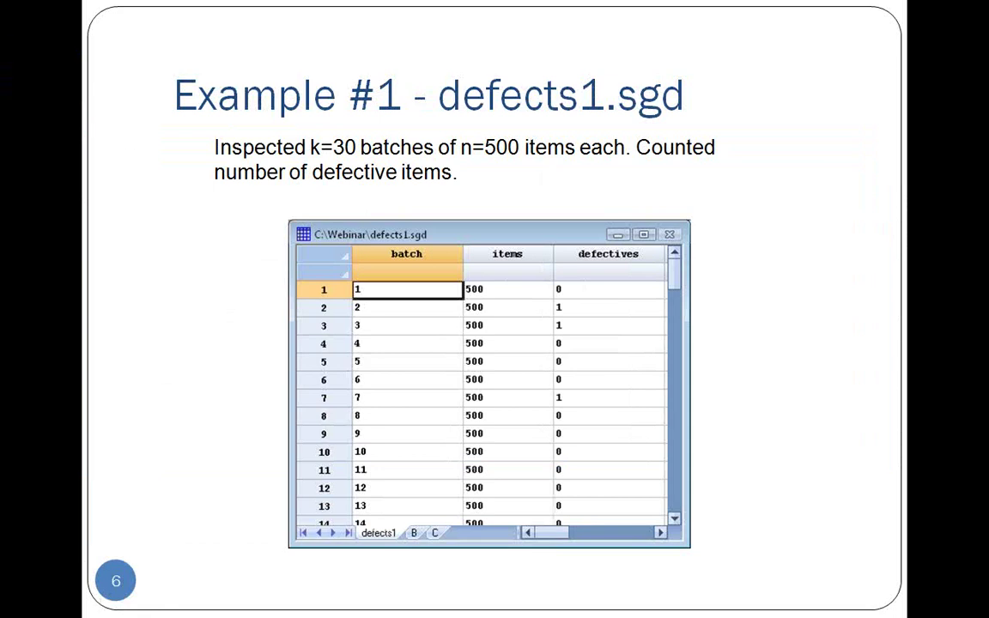
key("Right")
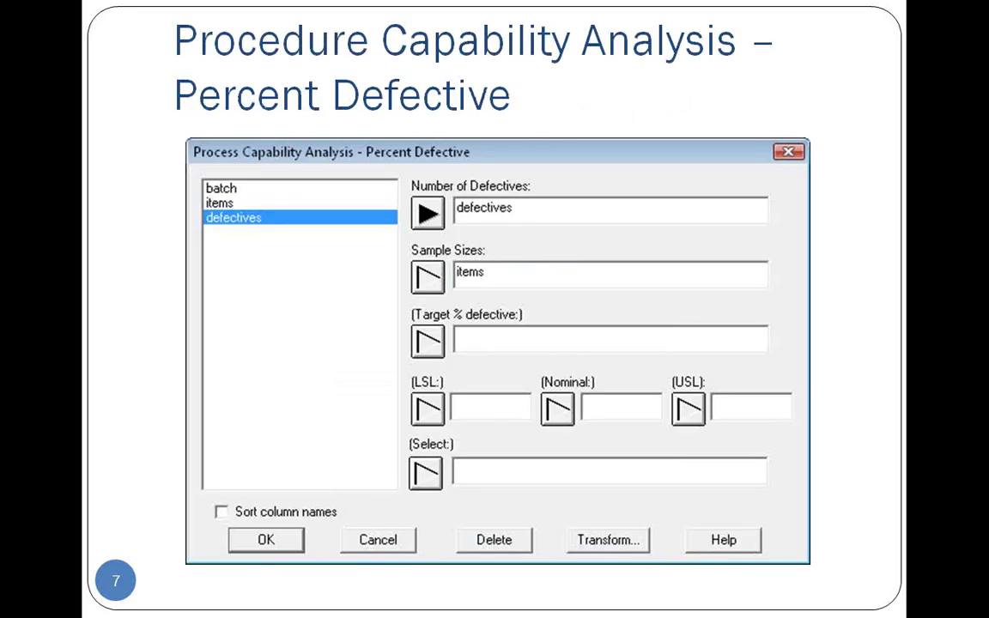
key("Right")
key("Right")
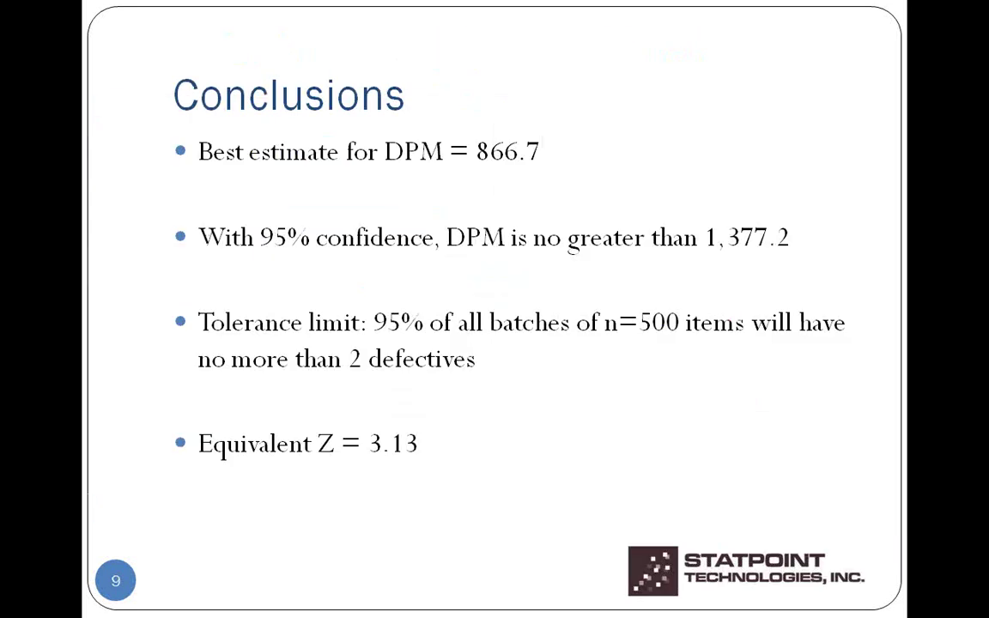
key("Right")
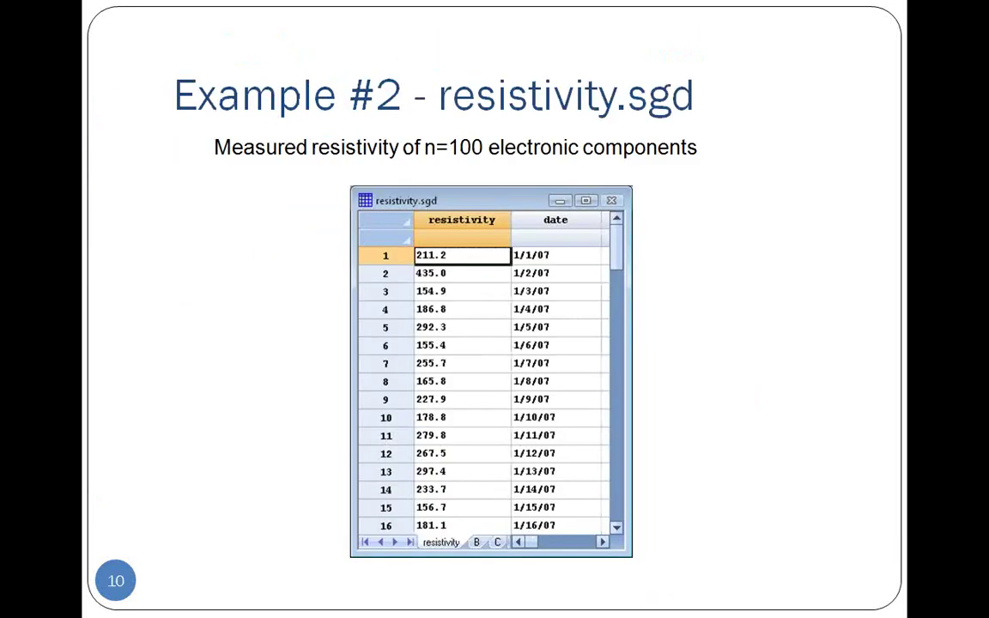
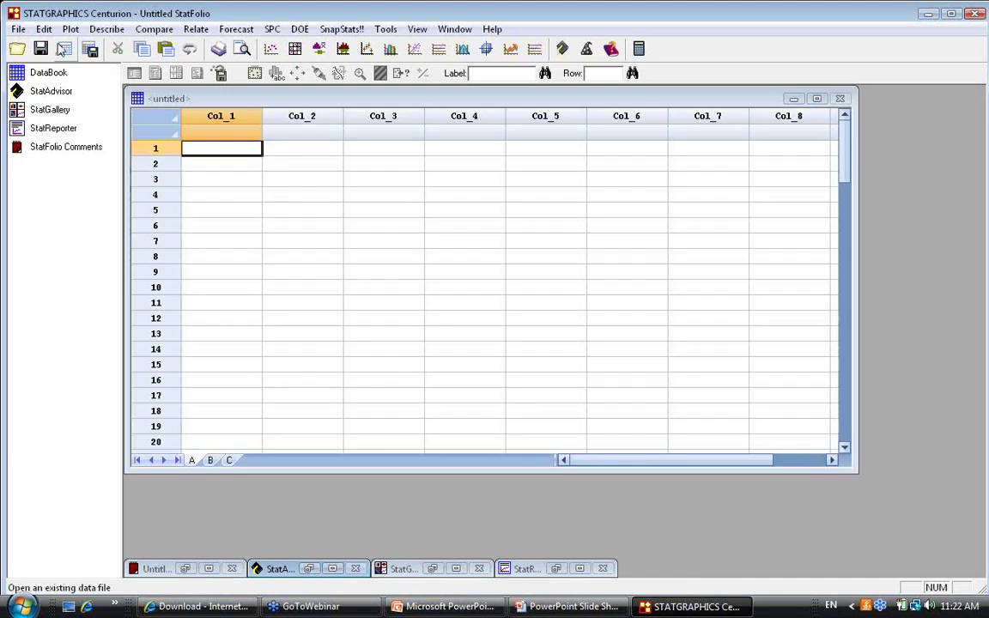
- Open the STATGRAPHICS data file resistivity.sgd from the Webinar folder and look through its rows
left_click(64, 48)
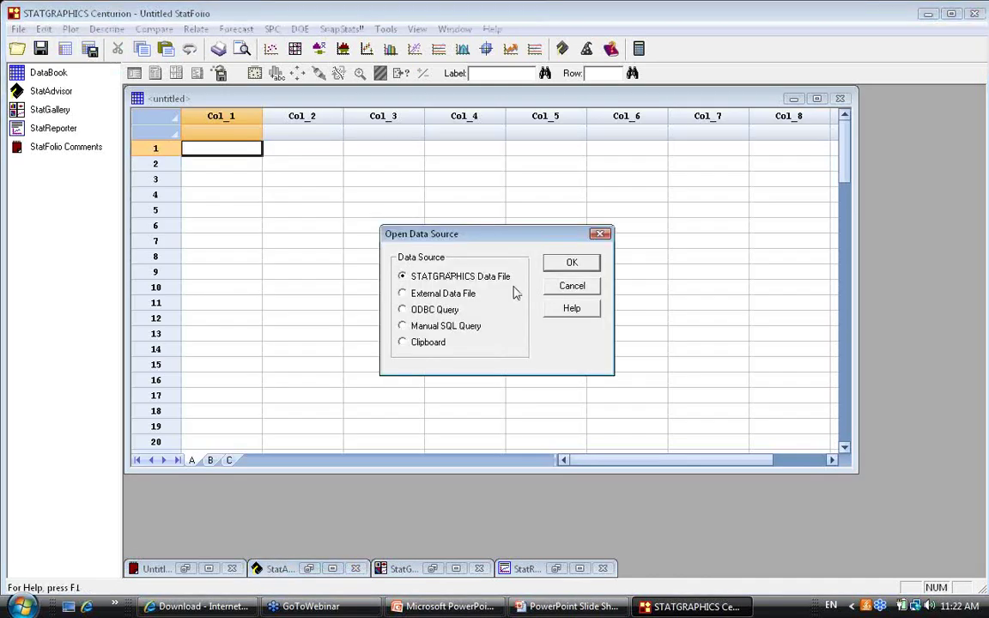
left_click(568, 261)
left_click(407, 331)
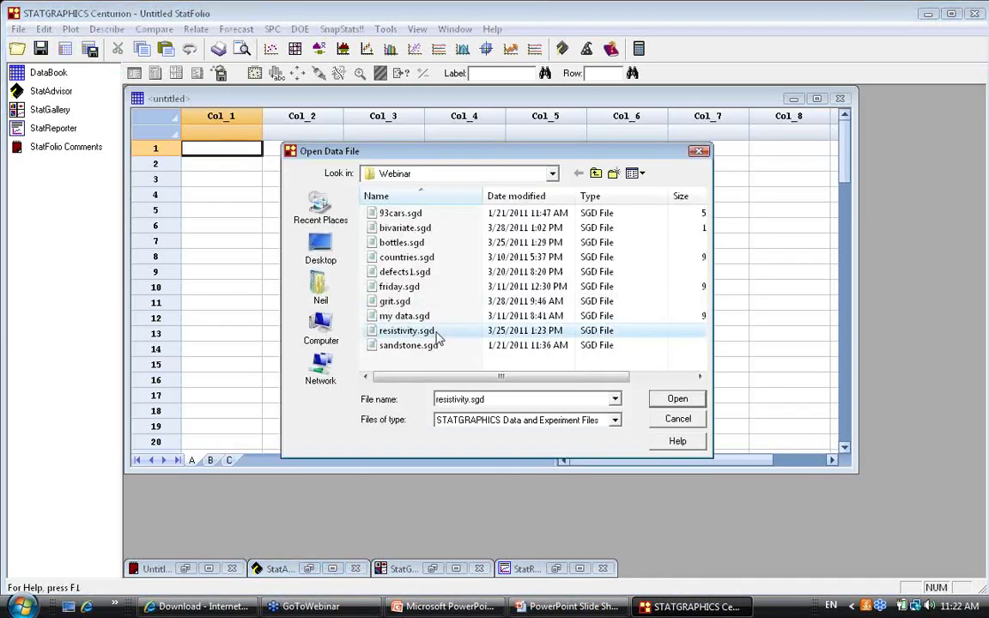
left_click(677, 398)
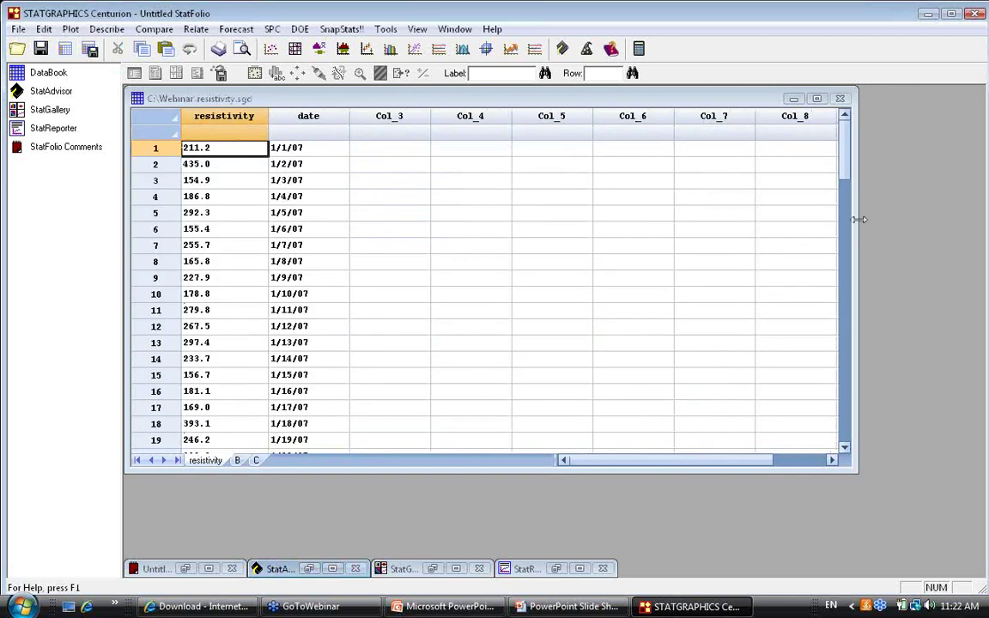
left_click_drag(843, 172, 861, 411)
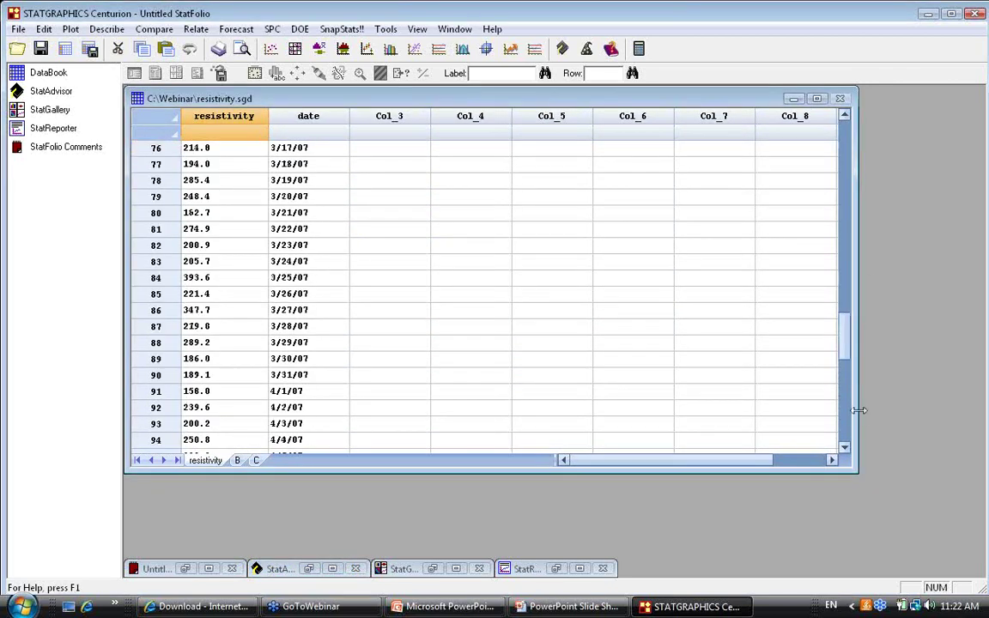
left_click_drag(844, 333, 844, 147)
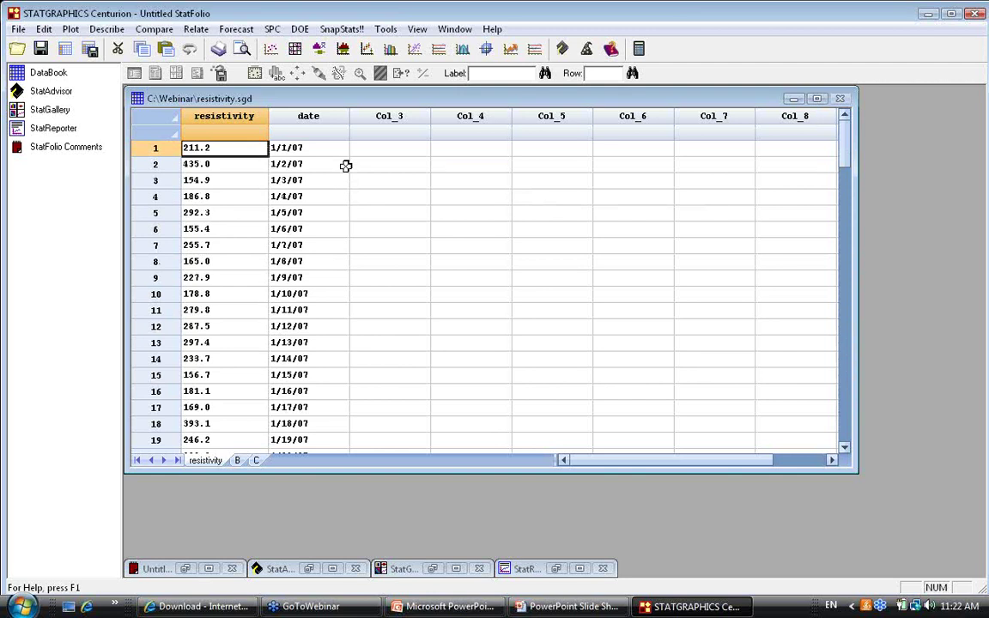
- Start a Process Capability Analysis for individuals with resistivity as the data and date as the date/time labels
left_click(271, 29)
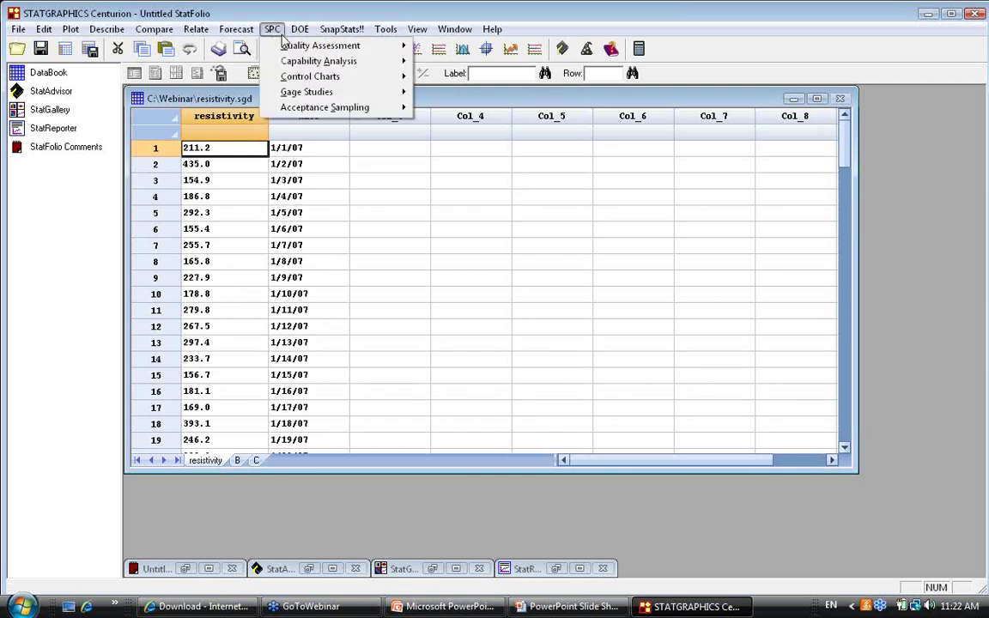
mouse_move(317, 67)
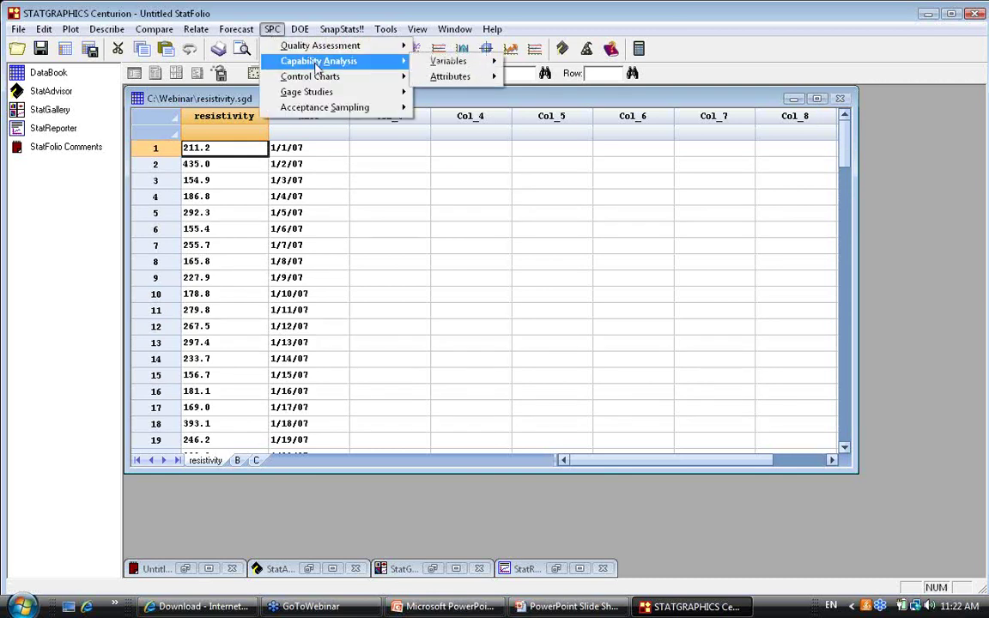
mouse_move(447, 67)
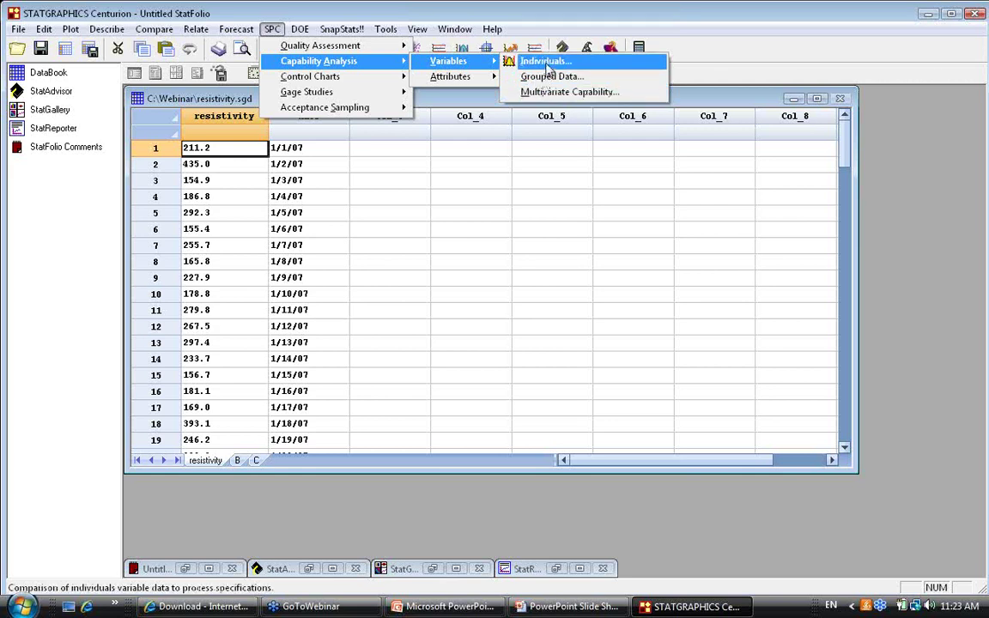
left_click(547, 63)
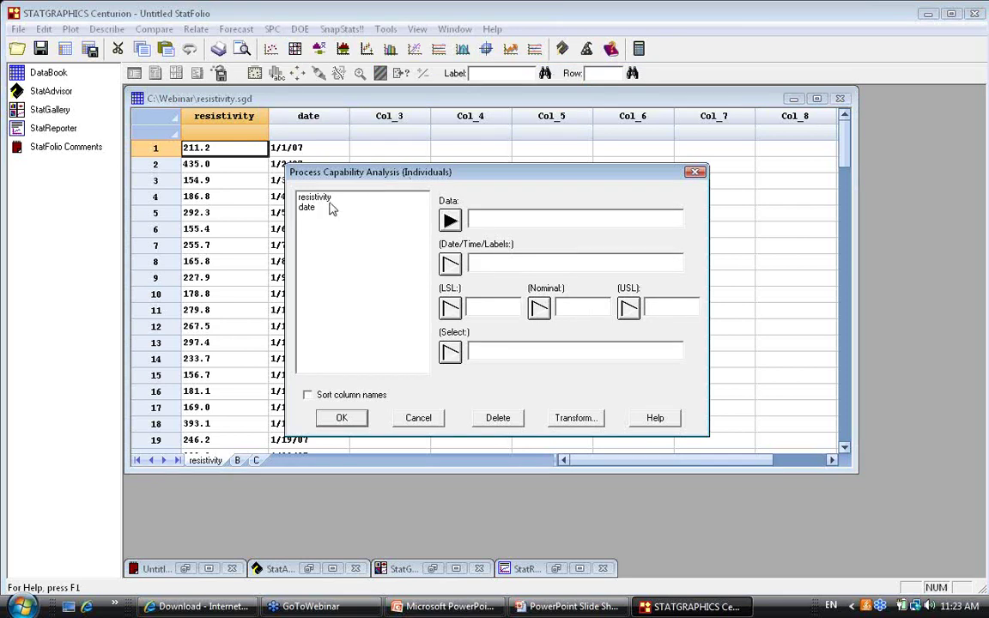
left_click(319, 198)
left_click(449, 222)
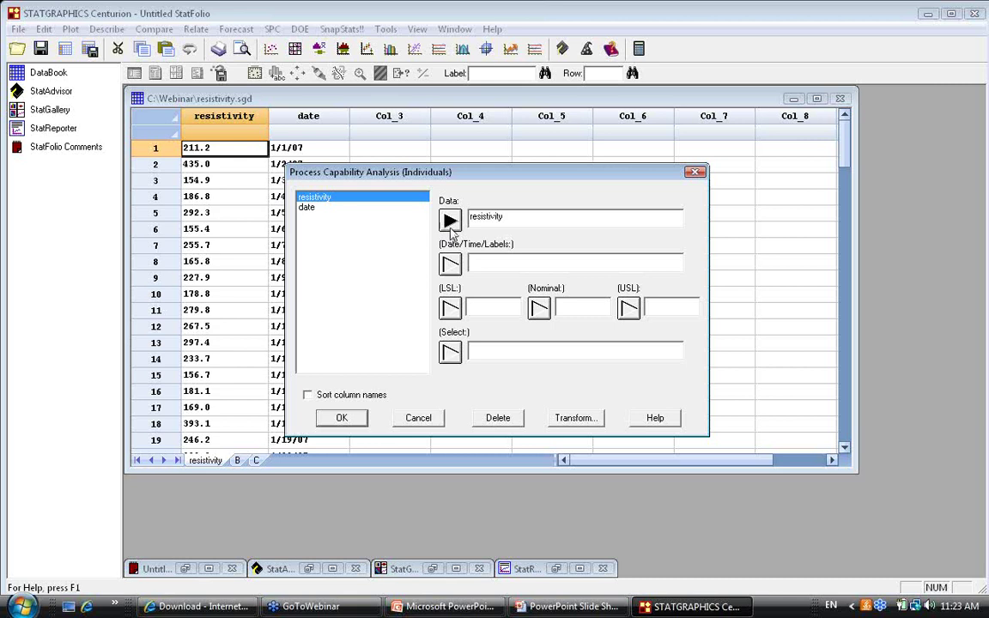
left_click(302, 207)
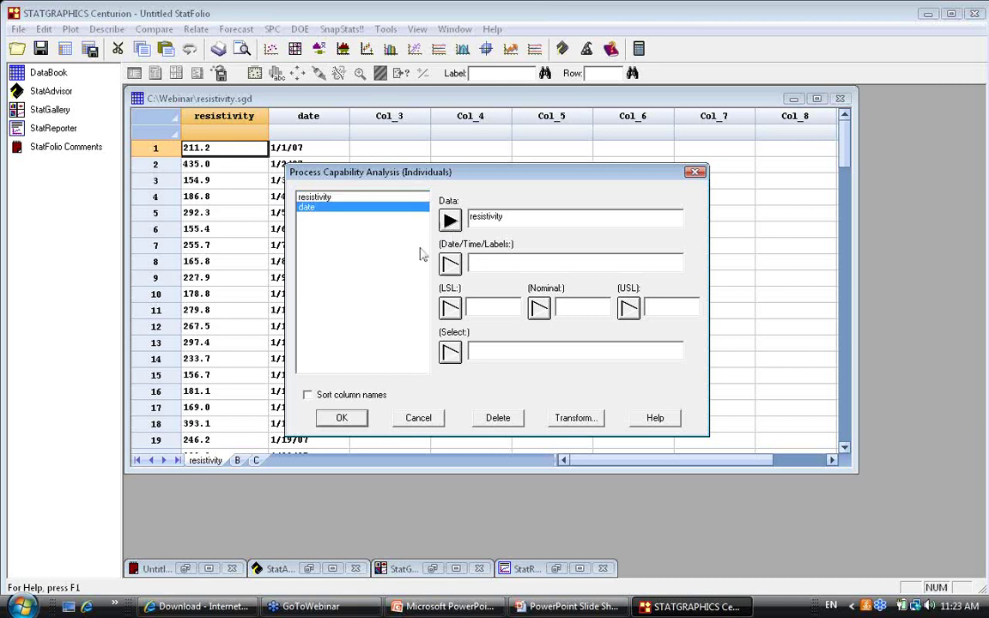
left_click(450, 265)
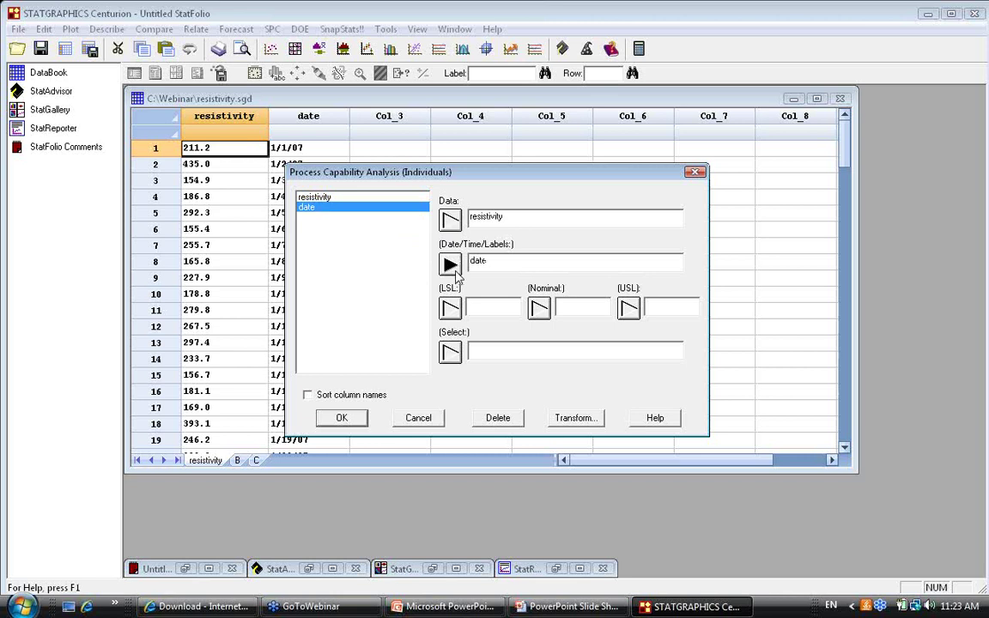
- Set the upper specification limit to 500 with no lower limit or nominal, and submit the analysis data
left_click(489, 310)
left_click(562, 307)
left_click(666, 308)
type("500")
left_click(343, 418)
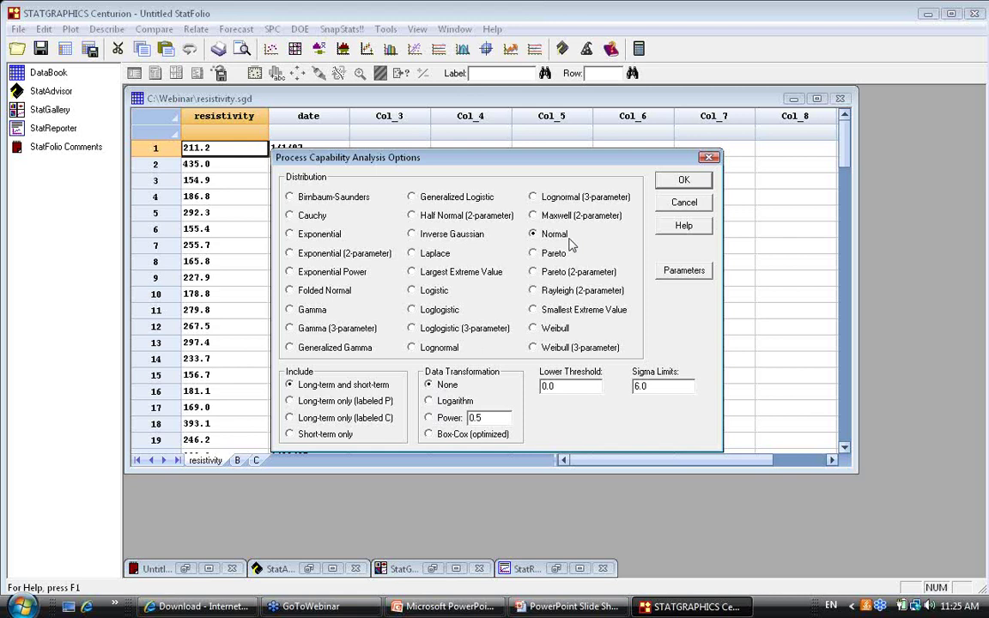
- Keep the Normal distribution and run the analysis with the Tests for Normality and Comparison of Alternative Distributions tables added
left_click(680, 180)
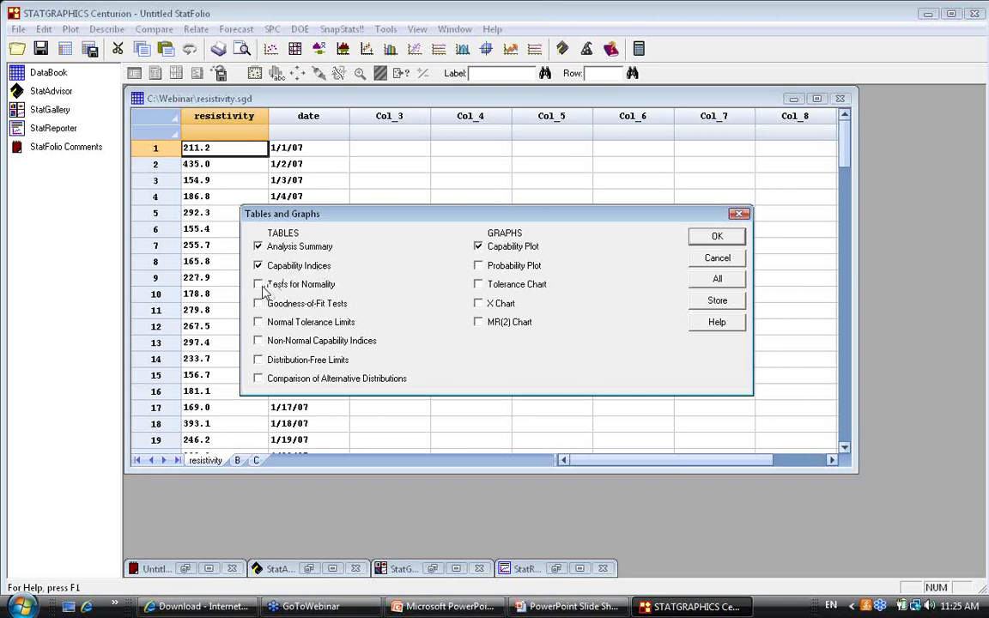
left_click(260, 287)
left_click(258, 378)
left_click(728, 239)
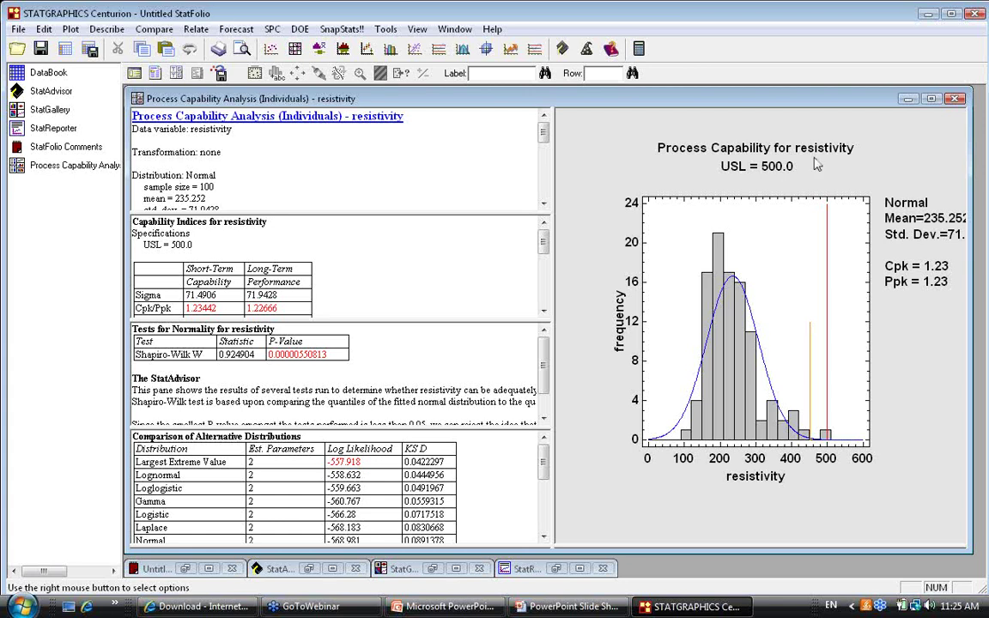
- Examine the enlarged capability plot and the analysis summary, comparing the normal fit, Cpk and Ppk with the estimated defects per million
double_click(852, 176)
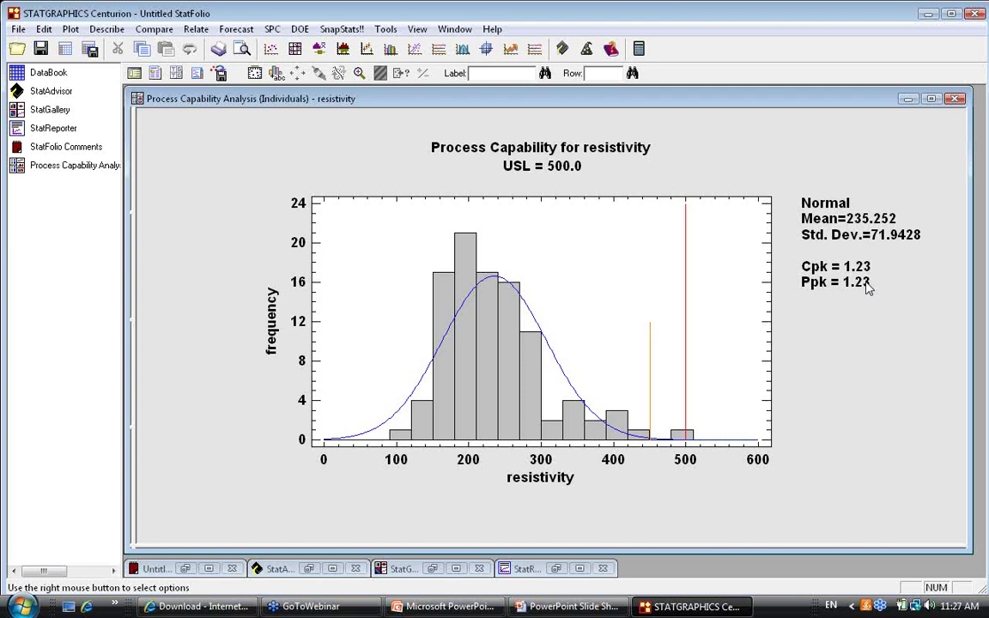
double_click(861, 326)
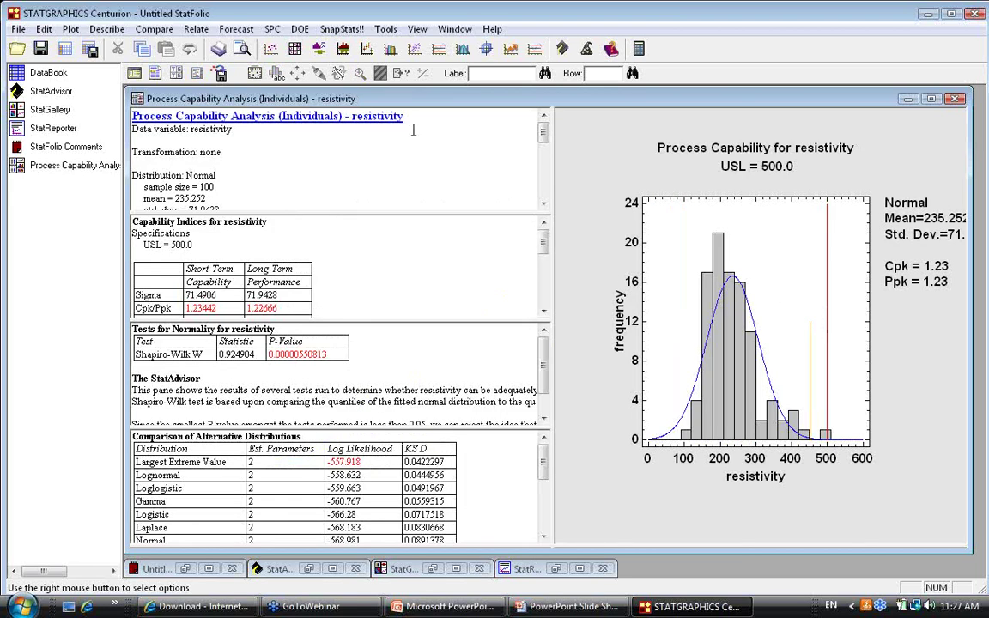
double_click(363, 149)
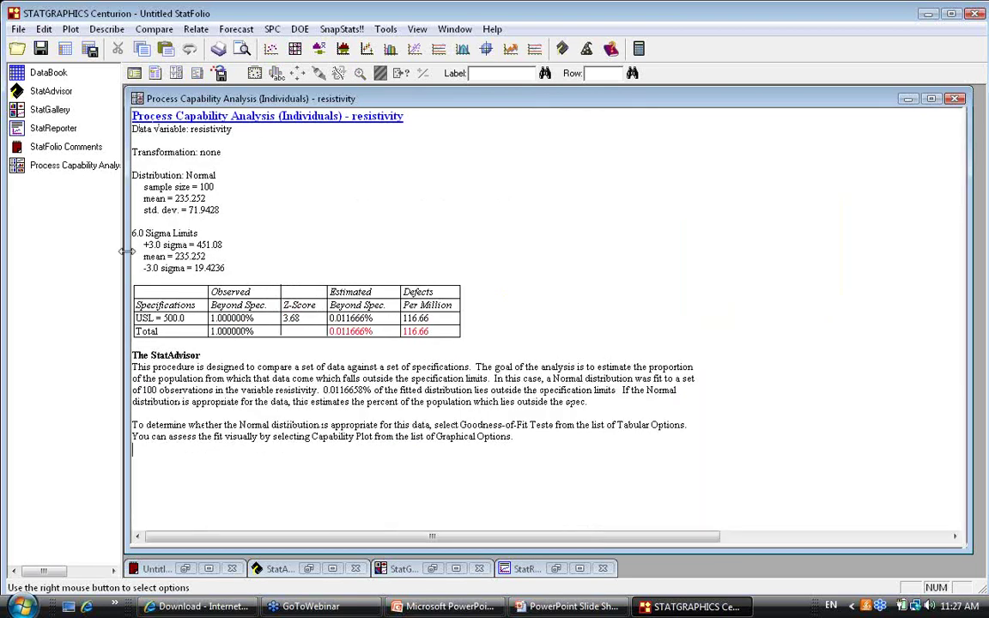
double_click(447, 332)
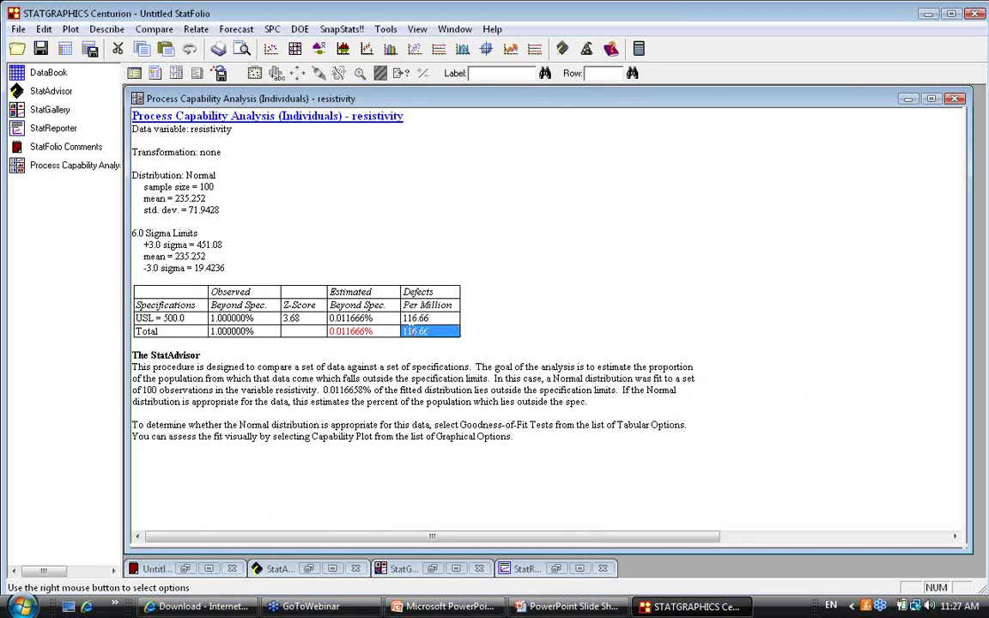
double_click(475, 326)
double_click(673, 422)
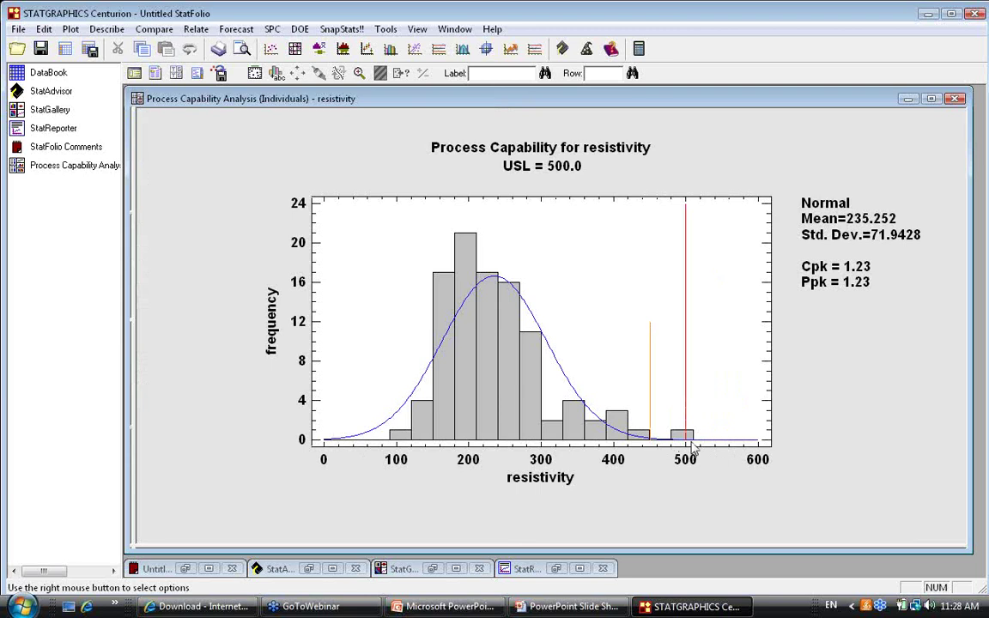
double_click(693, 447)
double_click(382, 154)
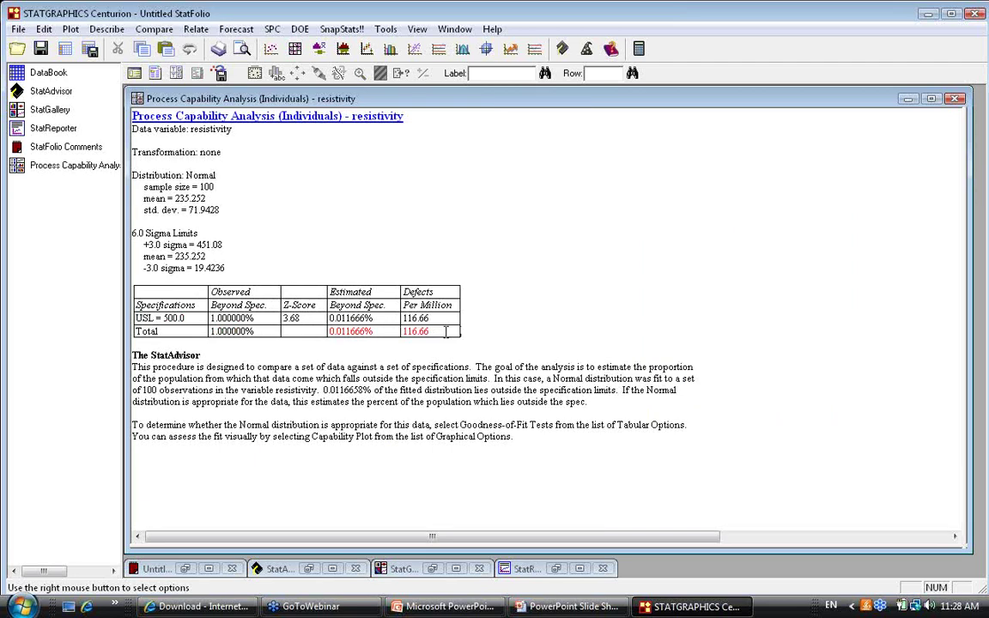
double_click(545, 331)
double_click(724, 309)
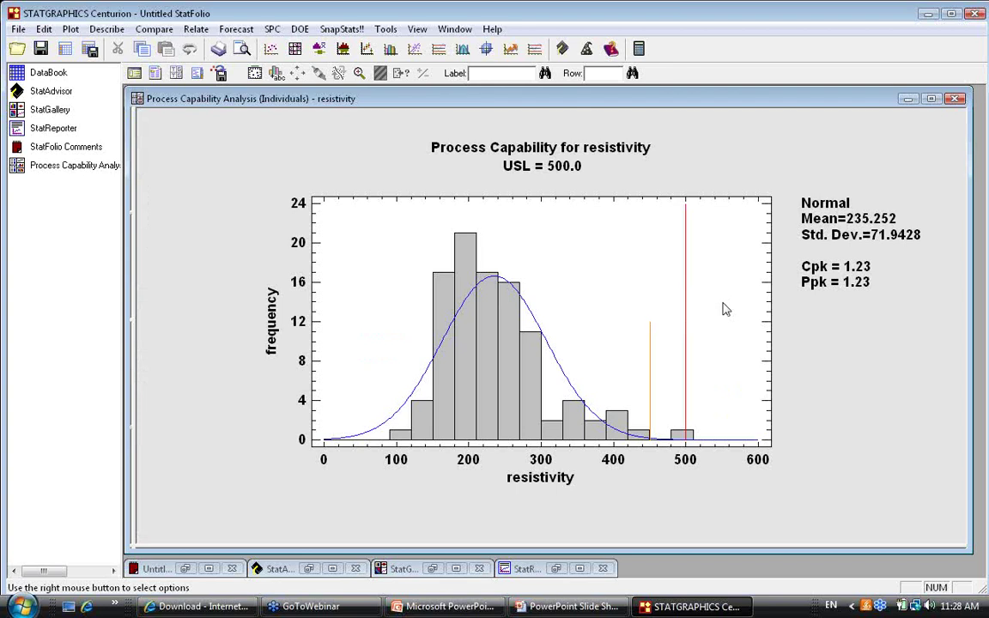
double_click(723, 309)
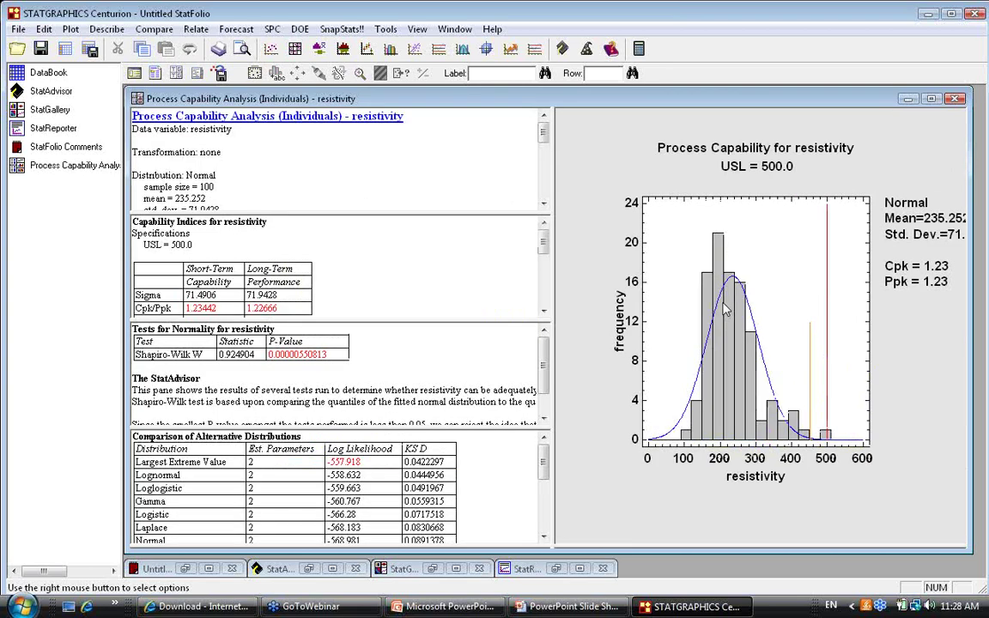
- Examine the enlarged Shapiro-Wilk normality test and the comparison of alternative distributions by log likelihood
double_click(434, 357)
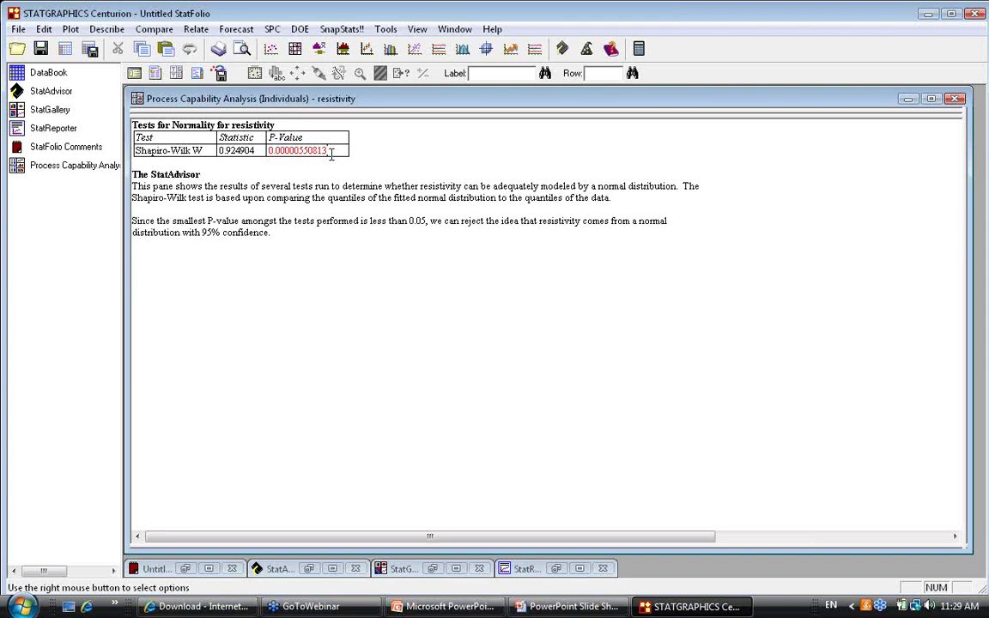
double_click(390, 256)
double_click(372, 177)
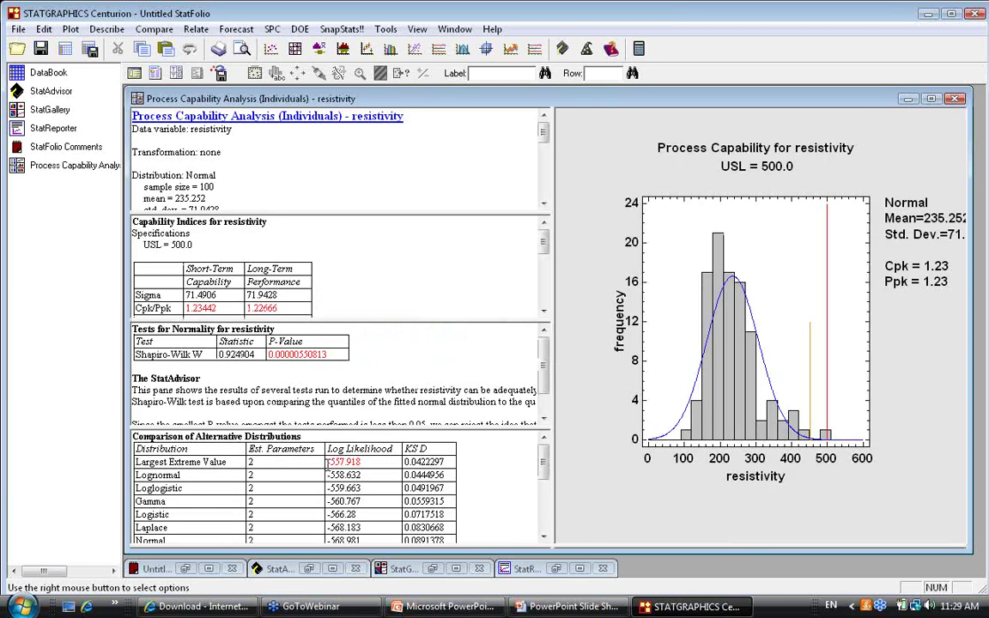
double_click(327, 462)
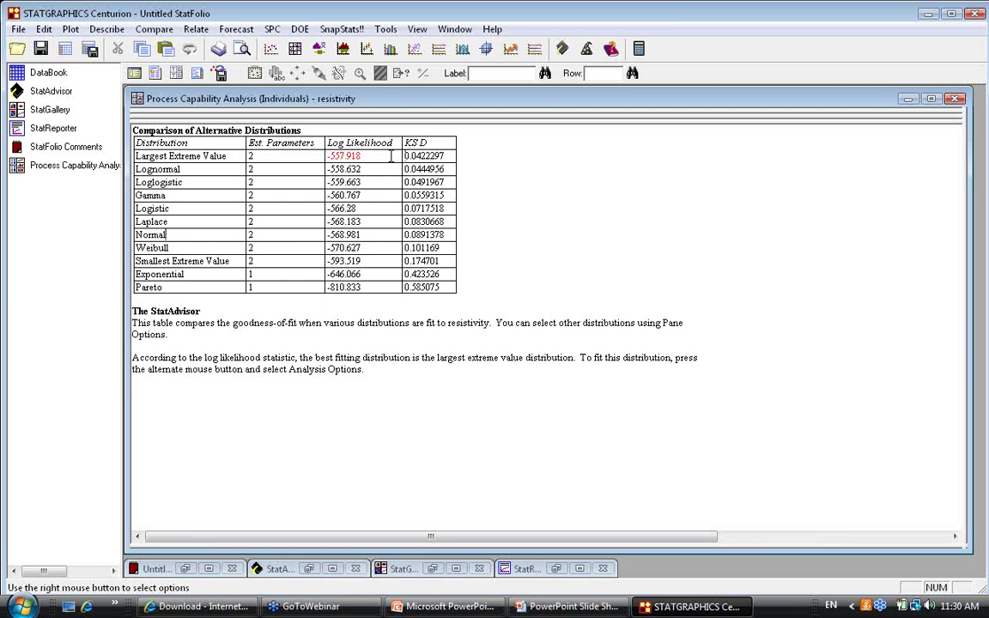
double_click(503, 245)
- Enlarge the capability plot and change the analysis's fitted distribution to Largest Extreme Value
double_click(813, 386)
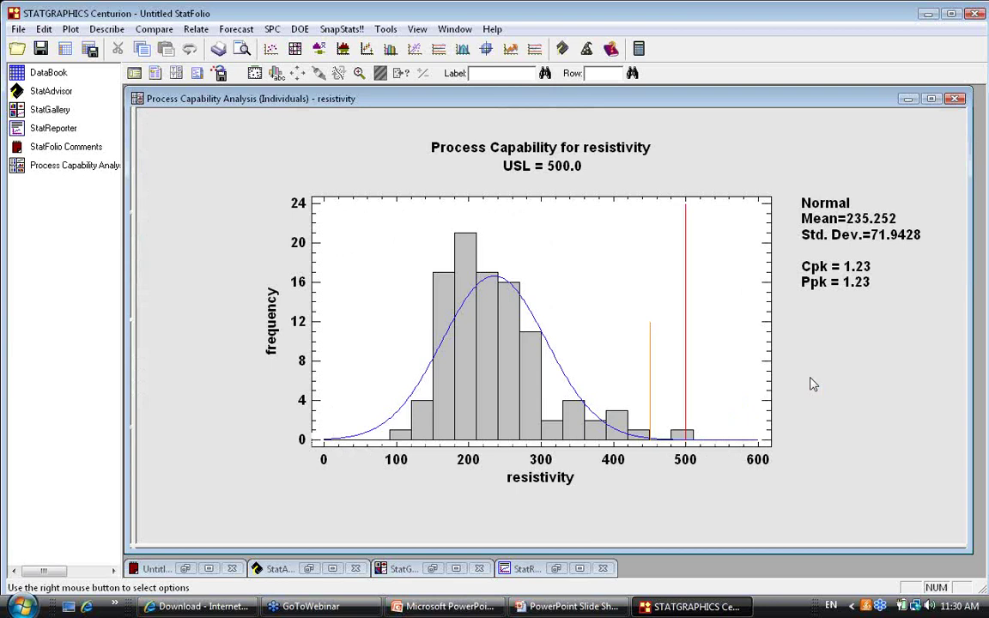
right_click(723, 133)
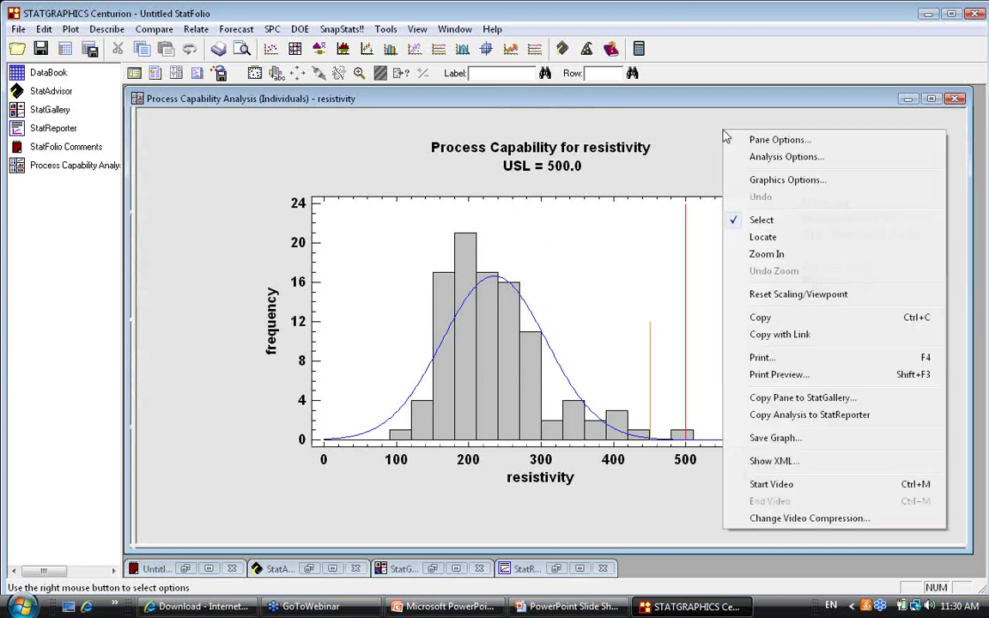
left_click(738, 158)
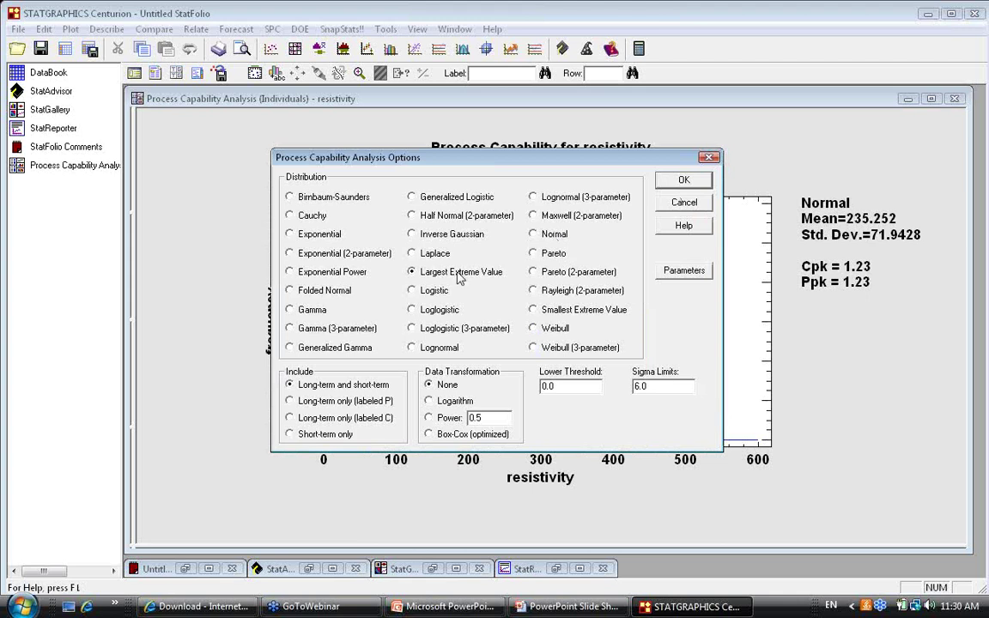
left_click(670, 184)
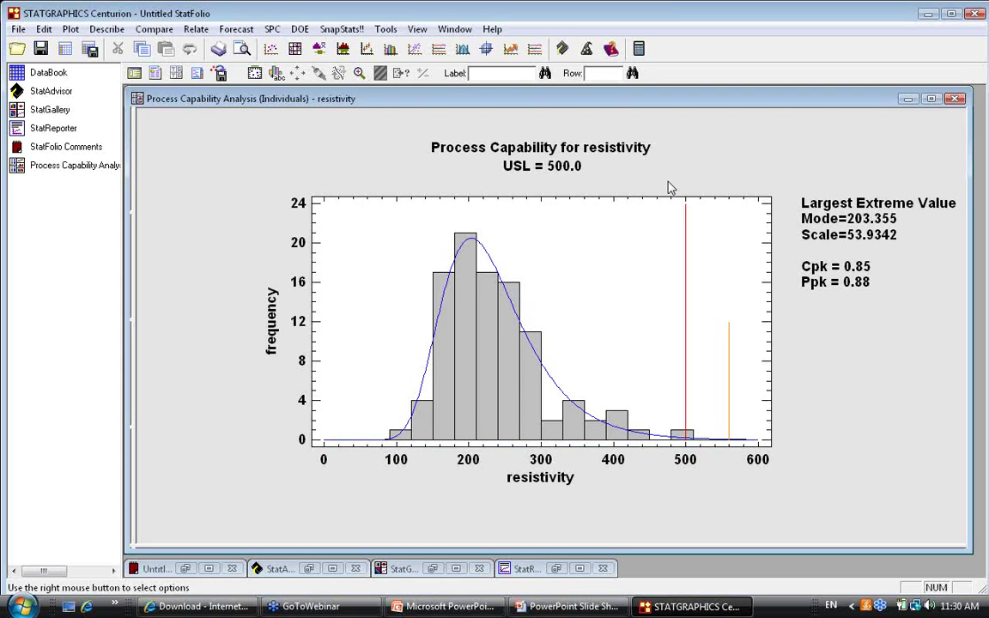
- Examine the refitted analysis summary's defects per million, and enlarge the capability plot to check the new curve
left_click(856, 290)
double_click(857, 288)
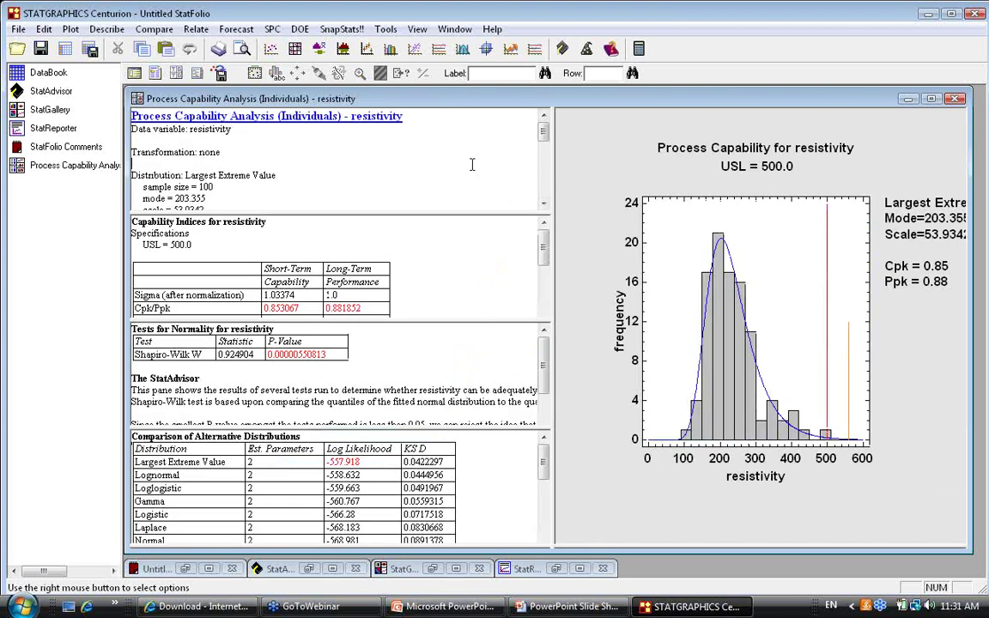
double_click(471, 164)
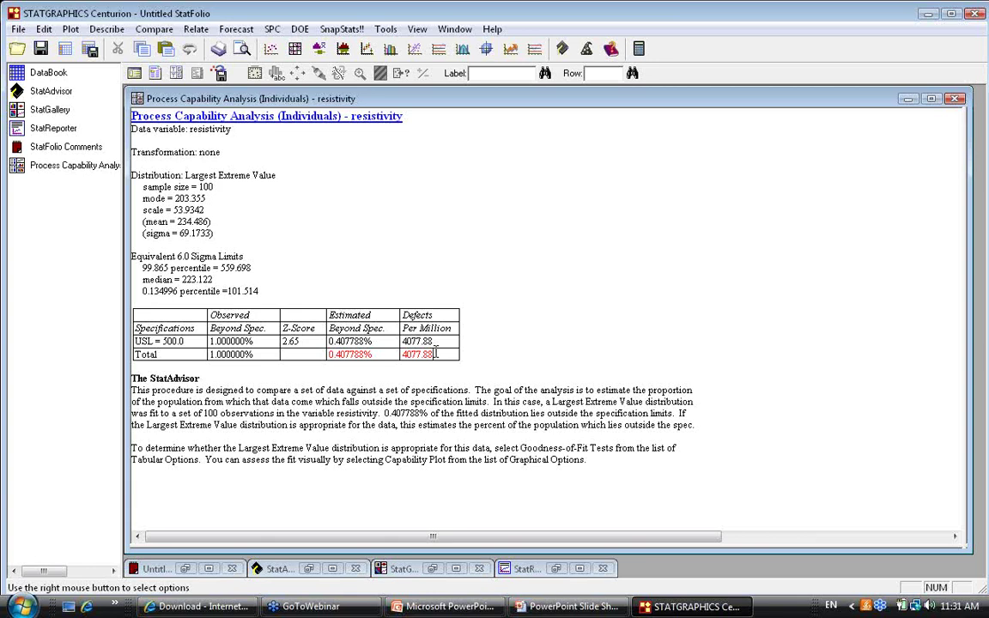
double_click(457, 275)
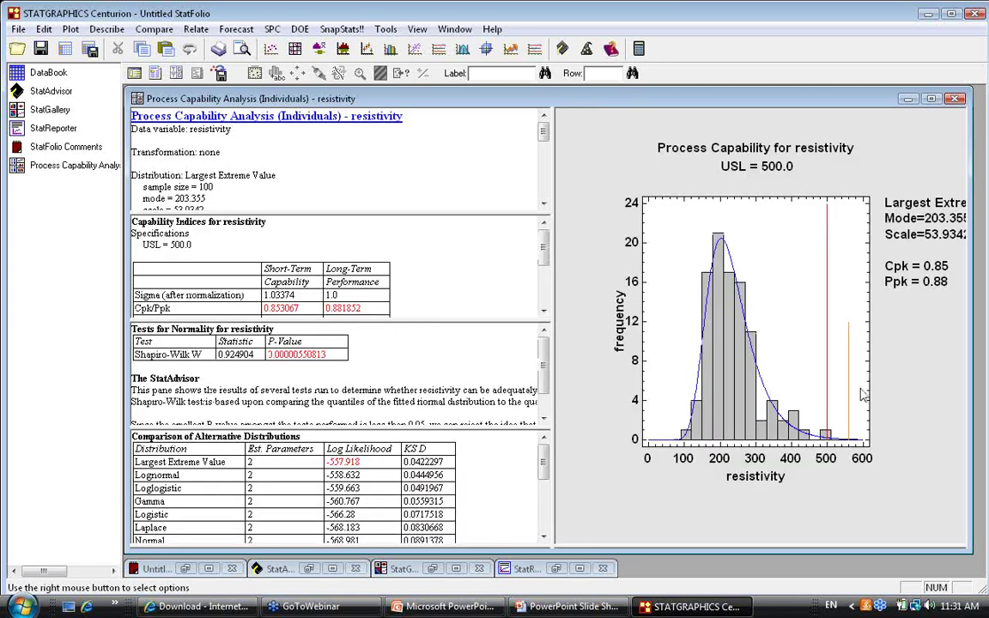
double_click(862, 395)
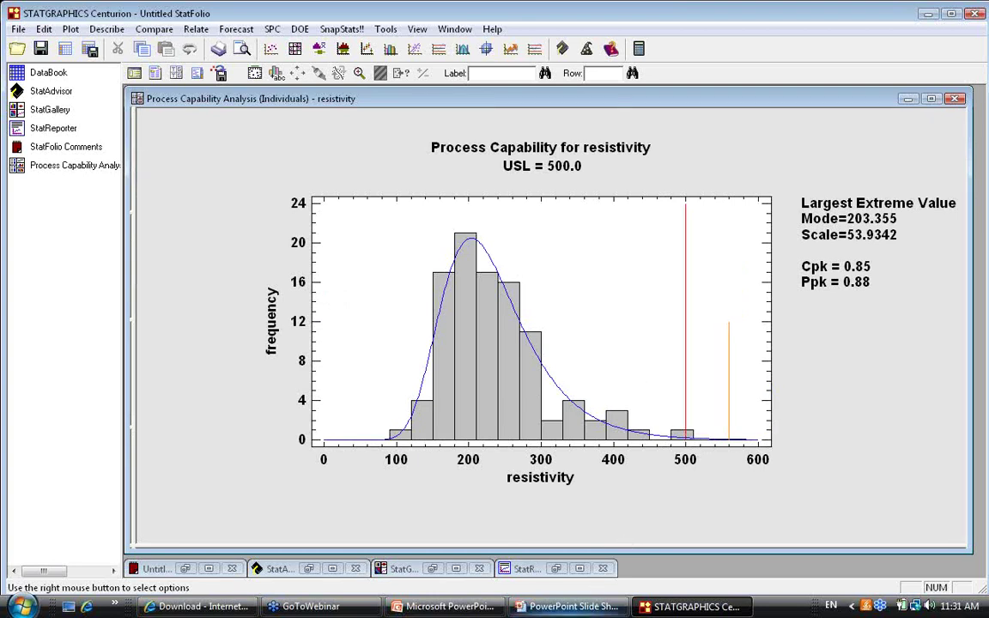
- Switch to the PowerPoint slide show and advance to the Capability Plot slide for resistivity
left_click(566, 606)
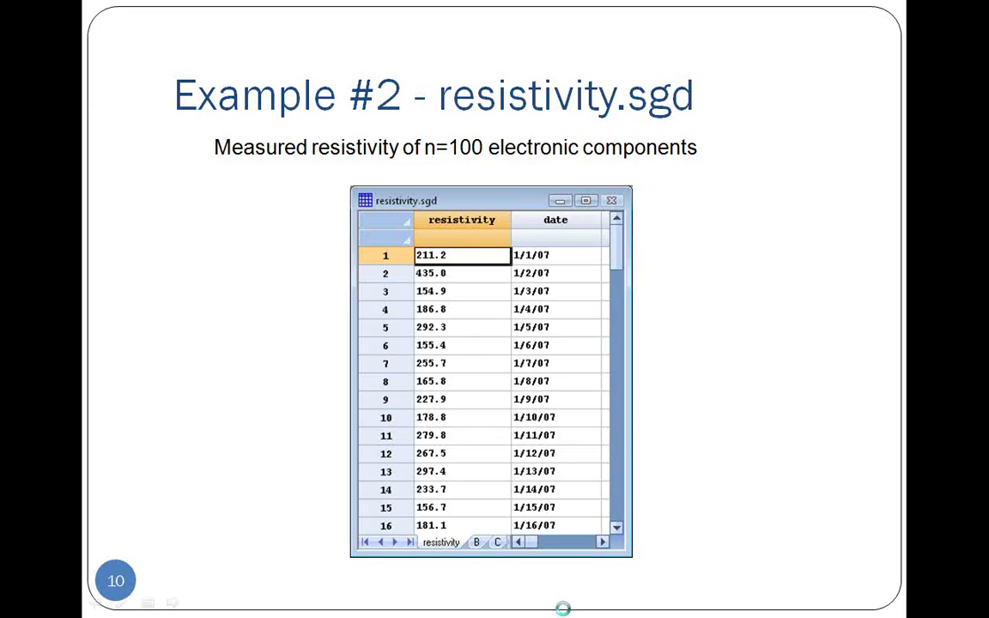
left_click(563, 610)
left_click(564, 611)
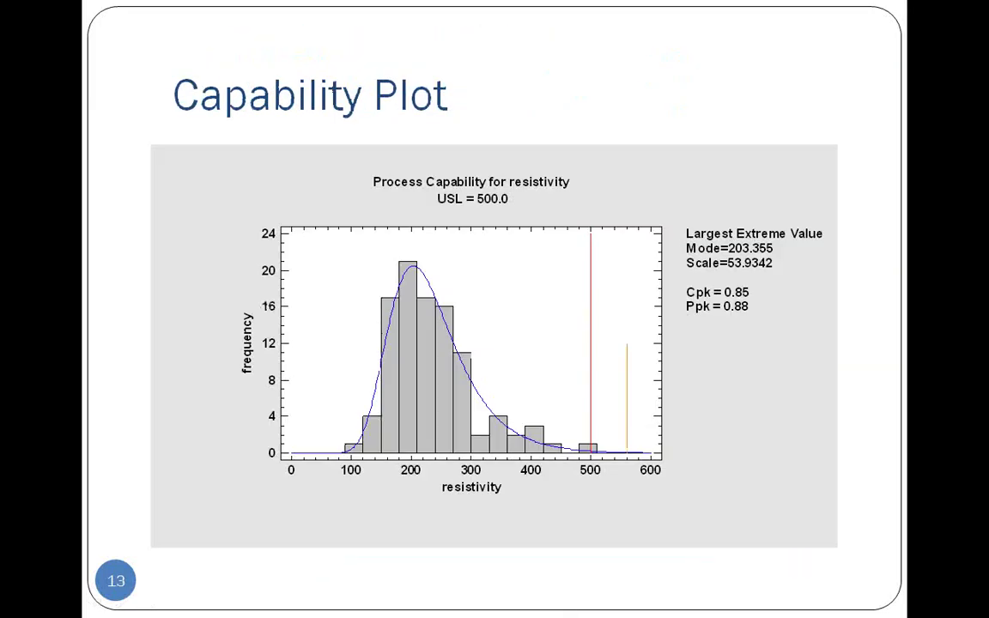
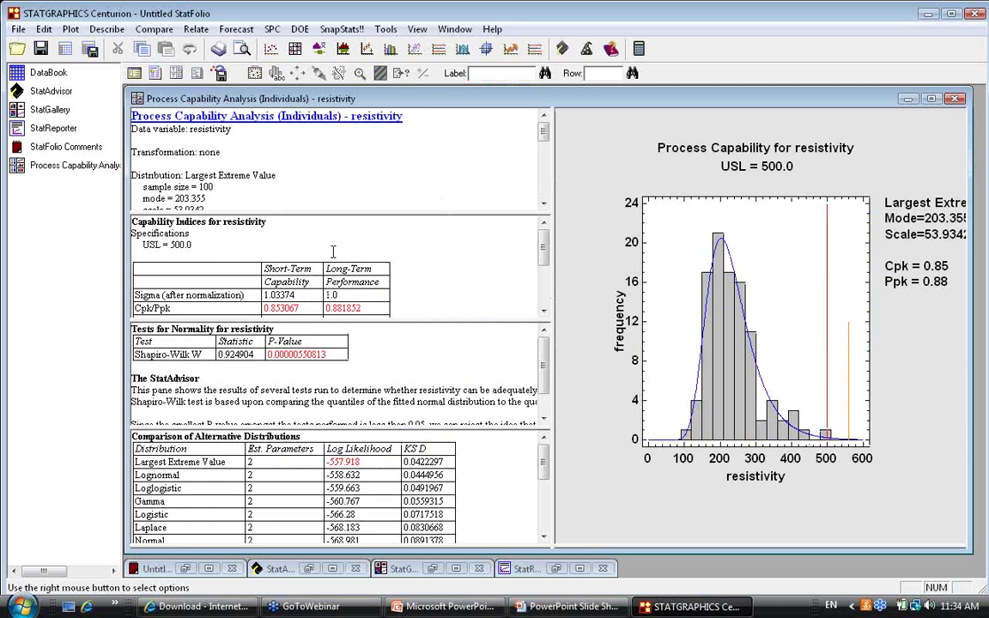
- Enlarge the Capability Indices table in STATGRAPHICS and examine the short-term and long-term Cpk/Ppk values
double_click(329, 248)
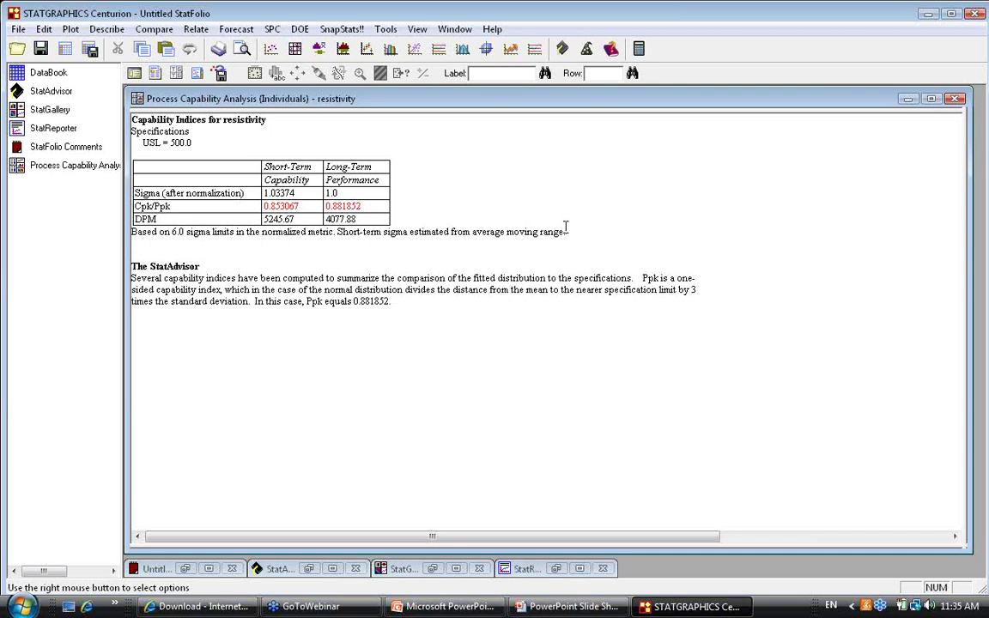
left_click(368, 205)
left_click_drag(367, 206, 315, 217)
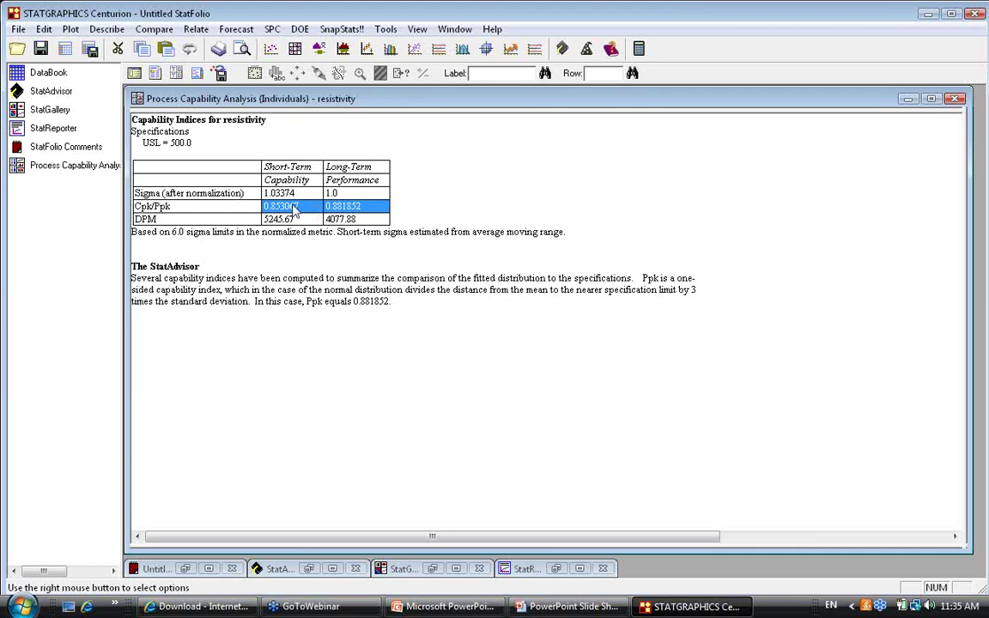
left_click(294, 207)
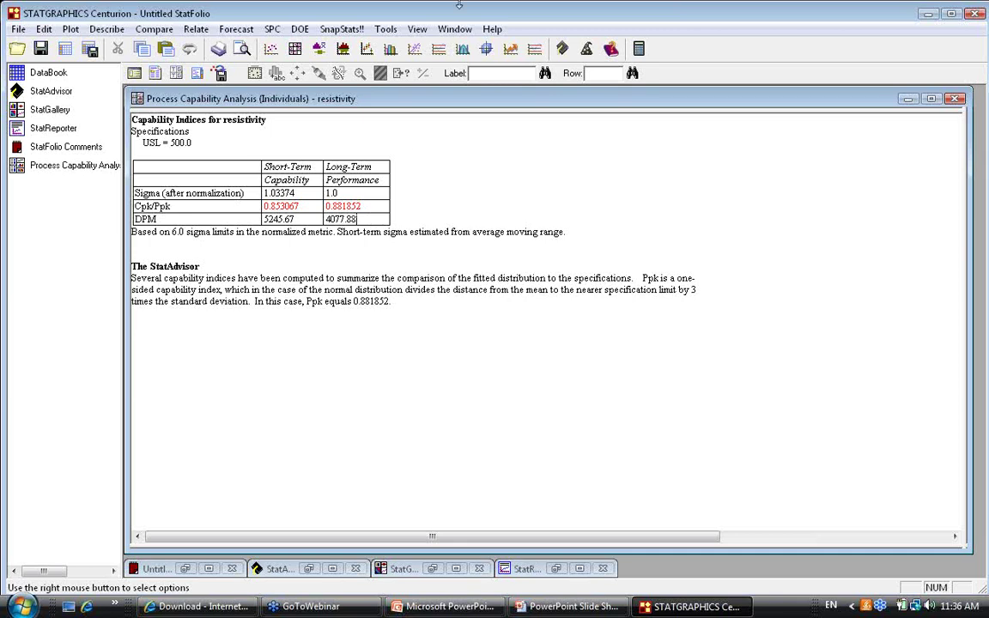
- Open the Six Sigma Calculator and choose Cpk as the input, with an upper specification limit only
left_click(391, 31)
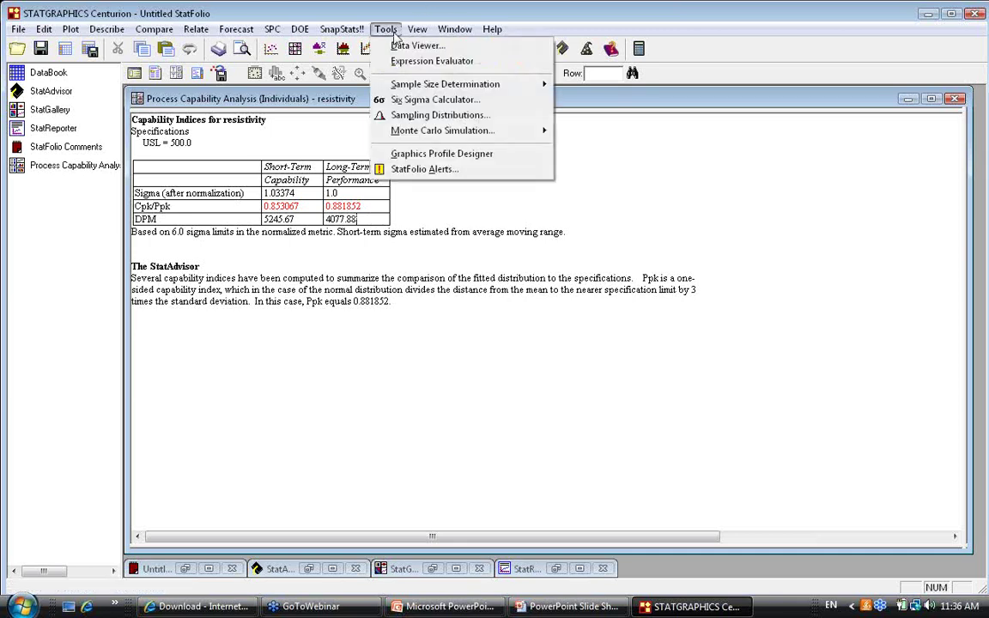
left_click(418, 102)
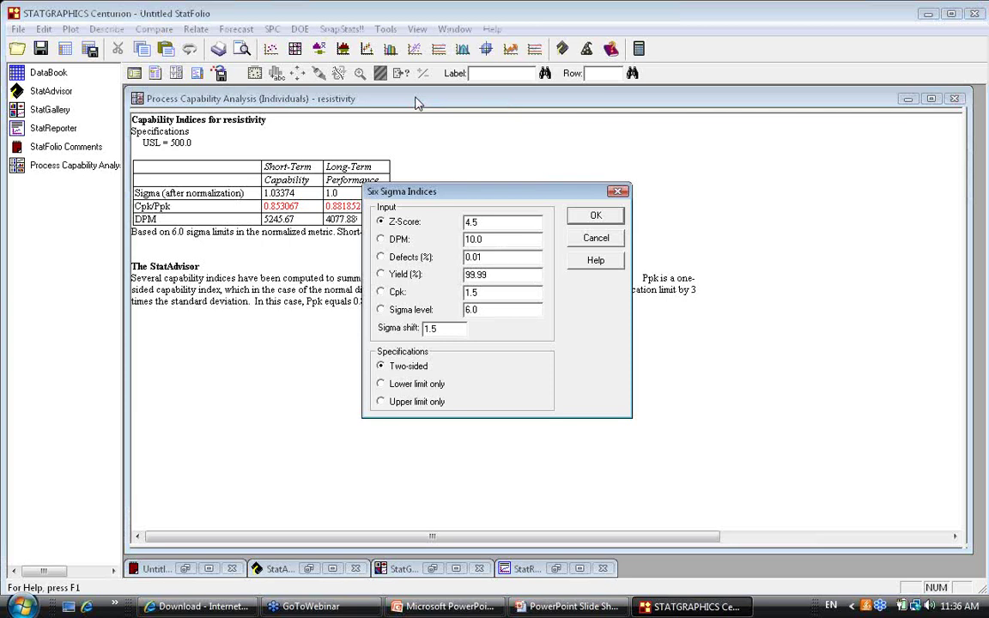
left_click(396, 240)
left_click(383, 274)
left_click(382, 292)
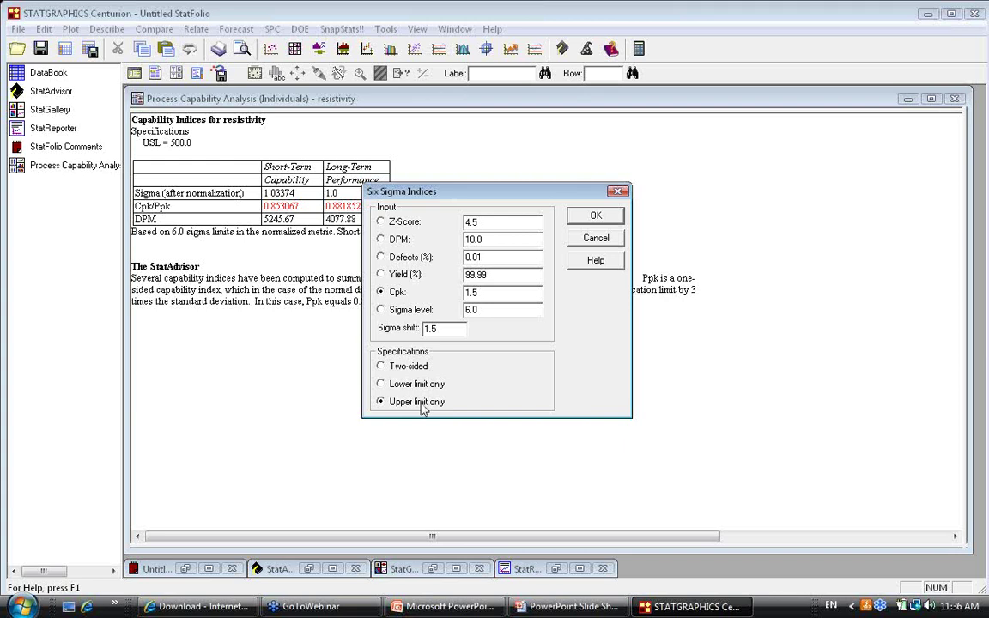
- Calculate the equivalent quality indices for a Cpk of 0.853 and examine the resulting table of values
left_click_drag(496, 292, 465, 293)
type("0.8")
key("BackSpace")
type("93")
key("BackSpace")
key("BackSpace")
type("83")
key("BackSpace")
key("BackSpace")
type("93")
key("BackSpace")
key("BackSpace")
type("853")
left_click(591, 215)
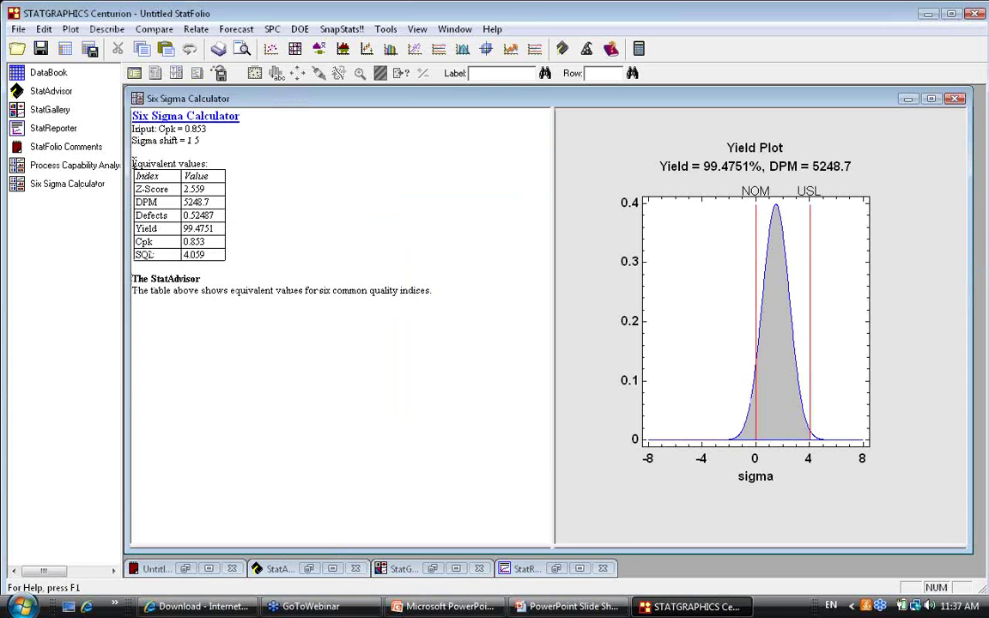
left_click_drag(132, 163, 262, 262)
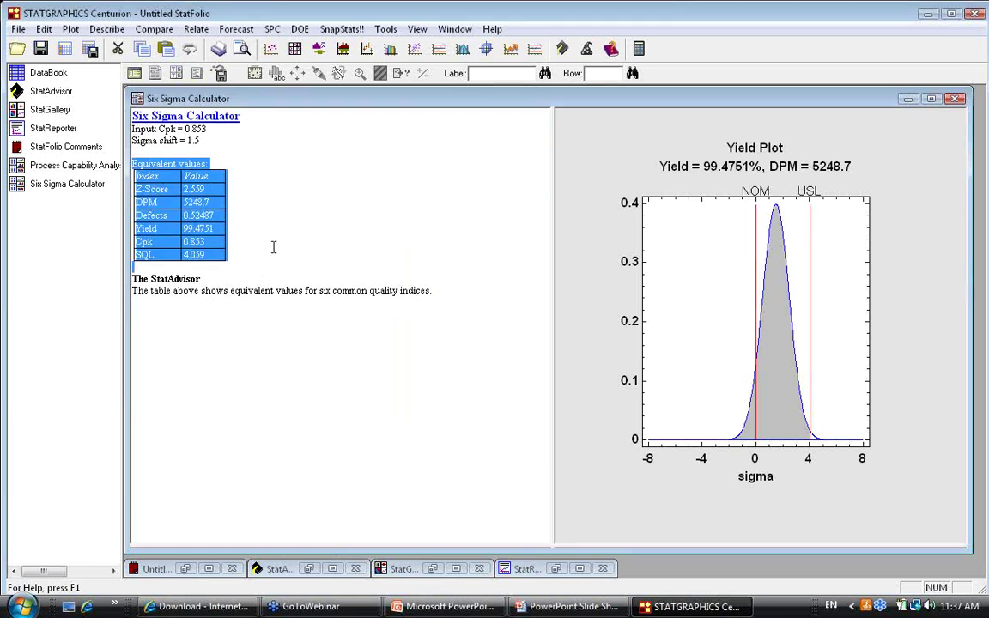
left_click(209, 242)
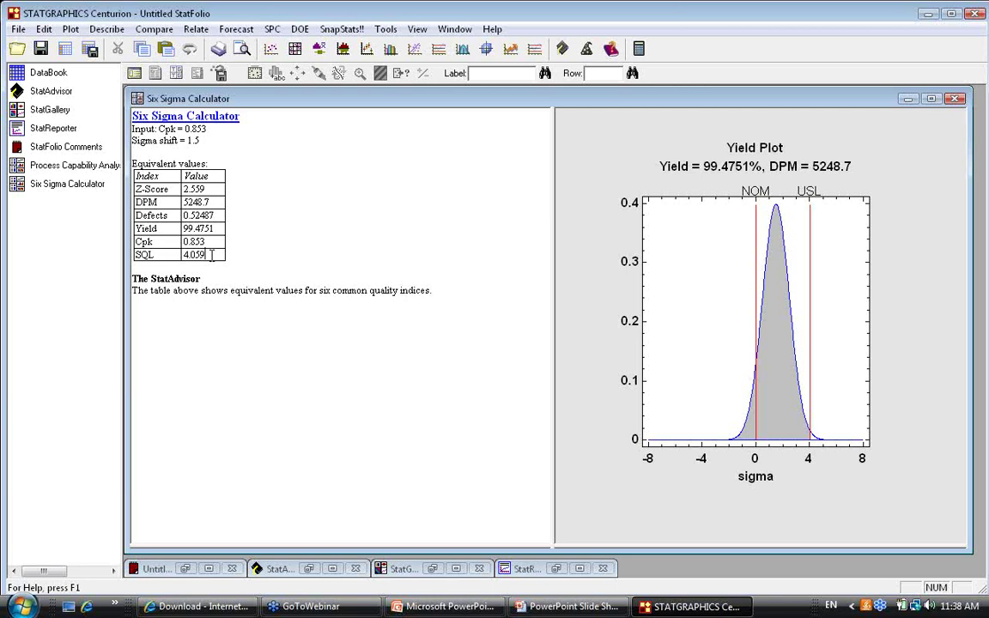
- Start a blank StatFolio, discarding the resistivity analysis without saving it
left_click(17, 29)
left_click(36, 45)
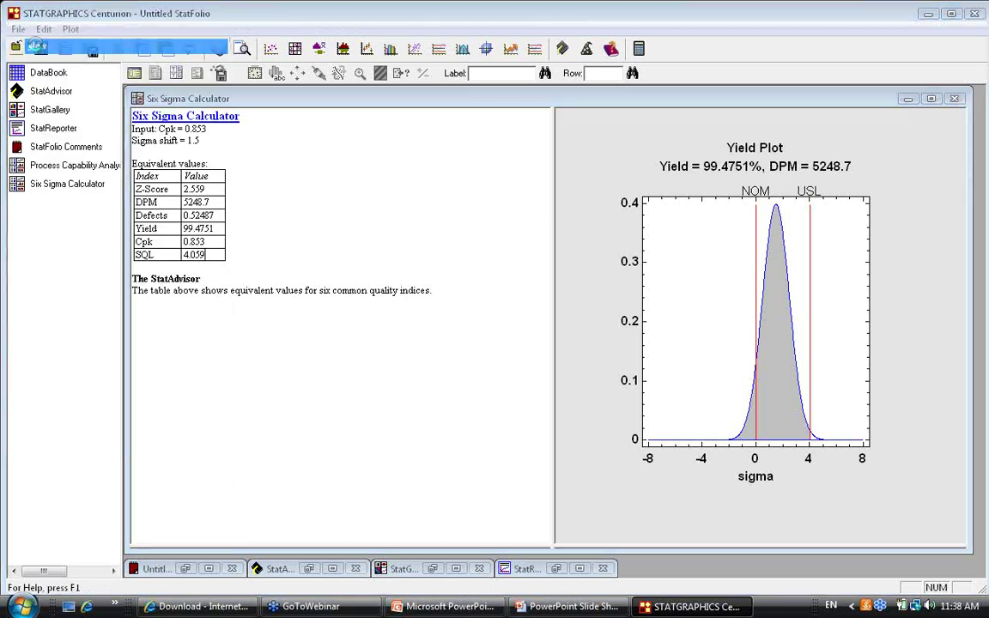
left_click(505, 345)
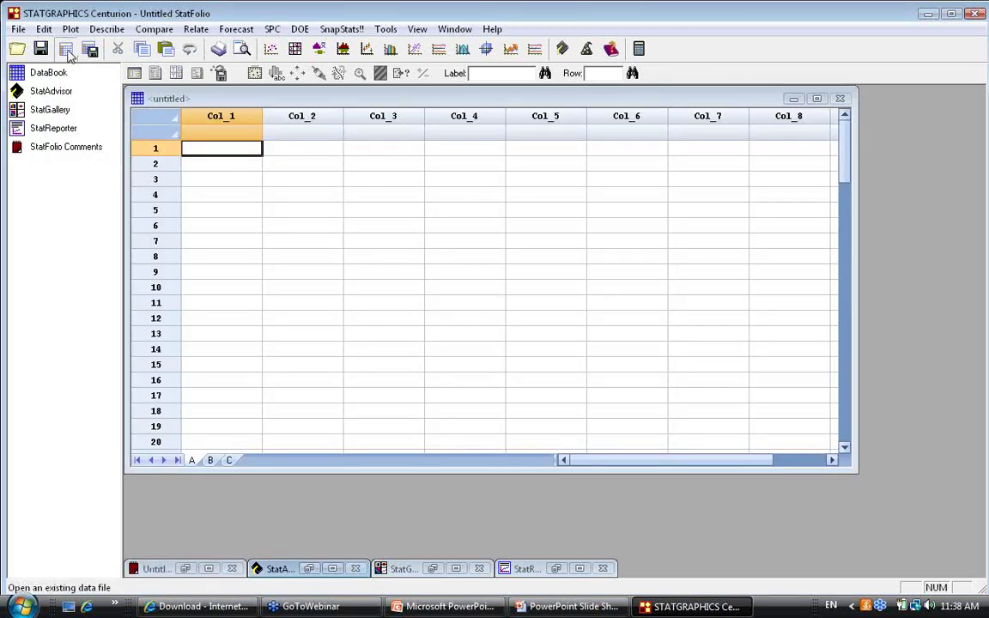
- Open the STATGRAPHICS data file bottles.sgd and select its strength column
left_click(89, 51)
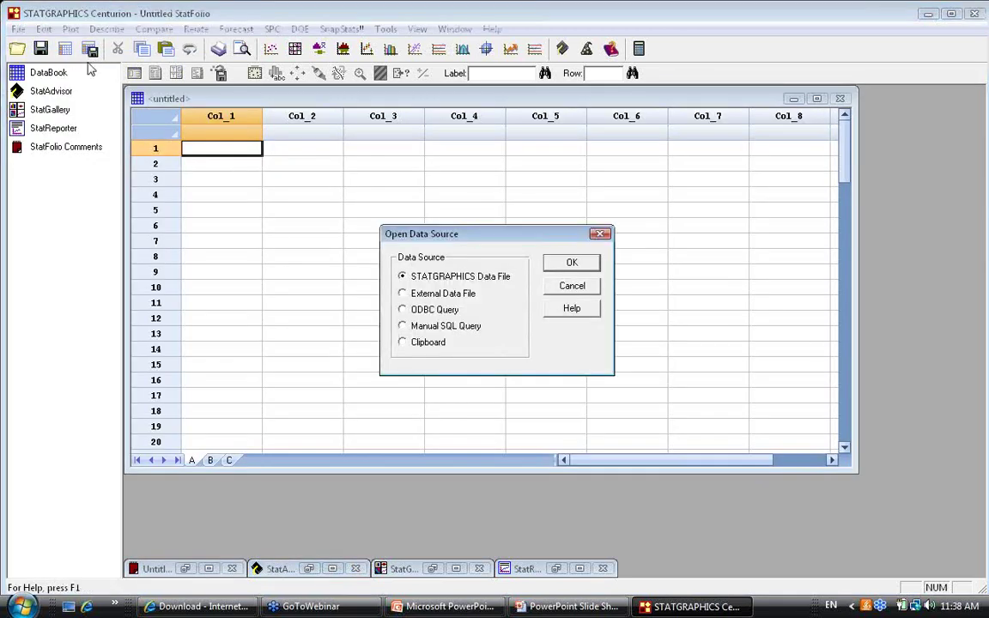
left_click(572, 264)
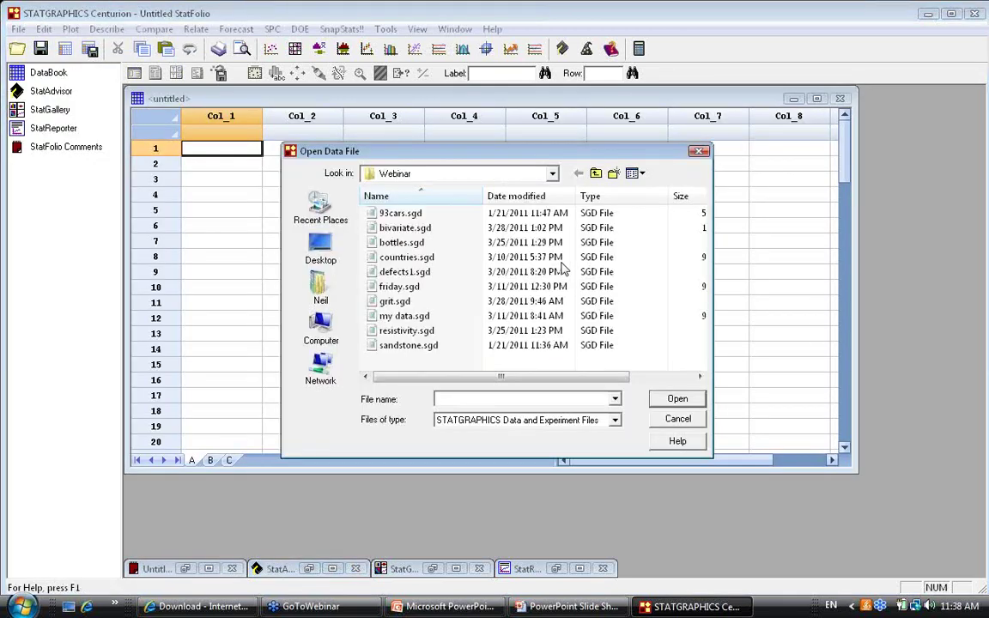
left_click(395, 242)
left_click(677, 399)
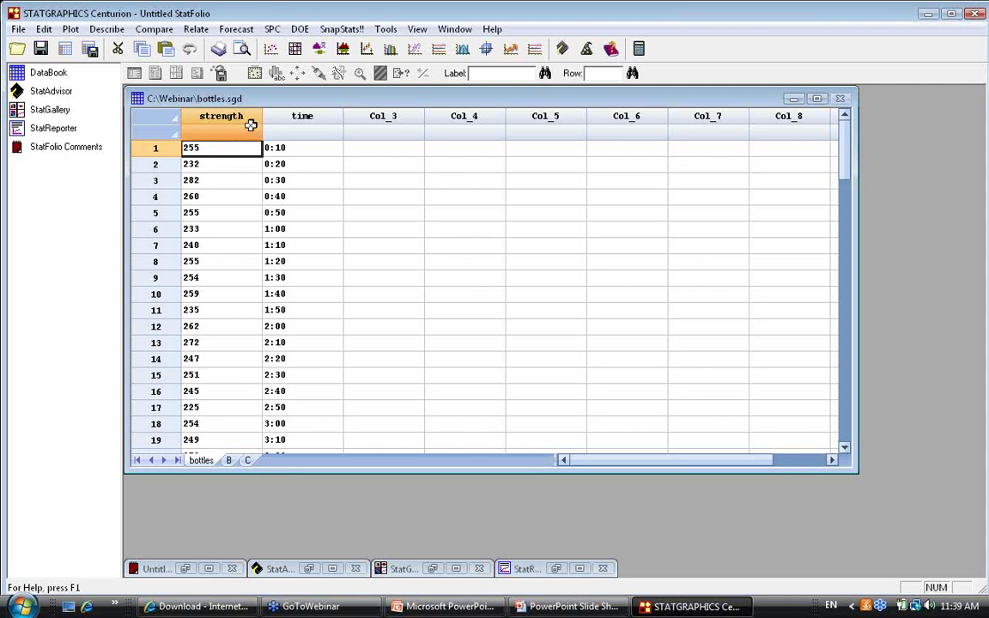
left_click(250, 125)
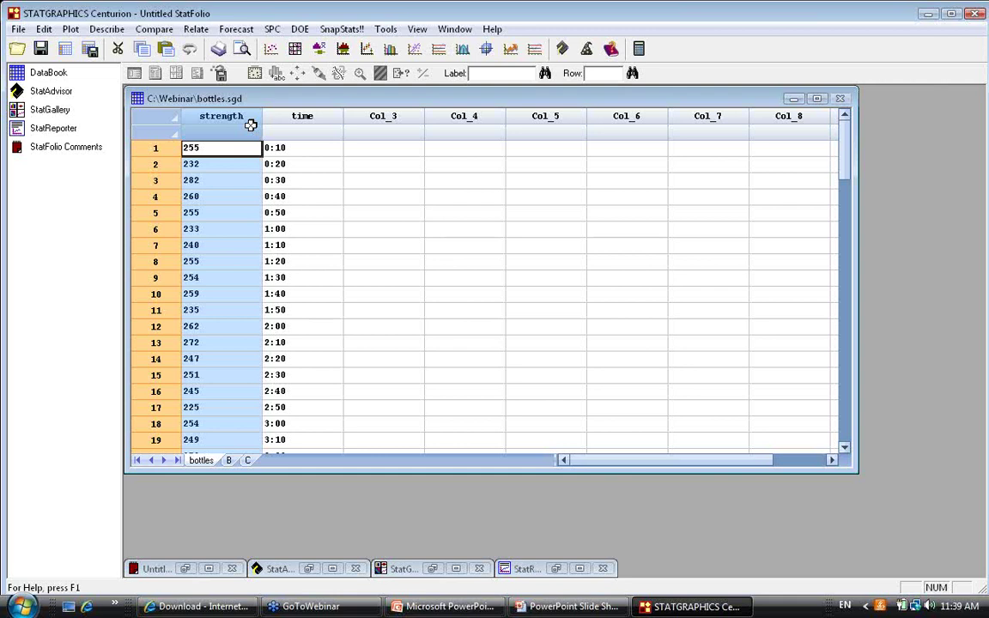
- Set up Statistical Tolerance Limits from observations, with strength as the data and time as the date/time labels
left_click(116, 35)
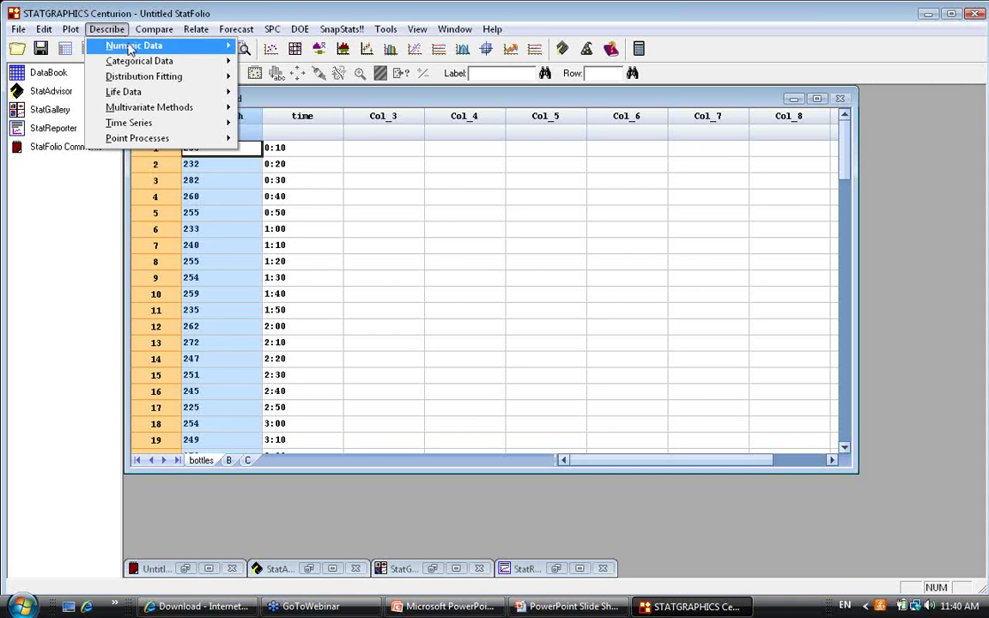
mouse_move(129, 46)
mouse_move(317, 122)
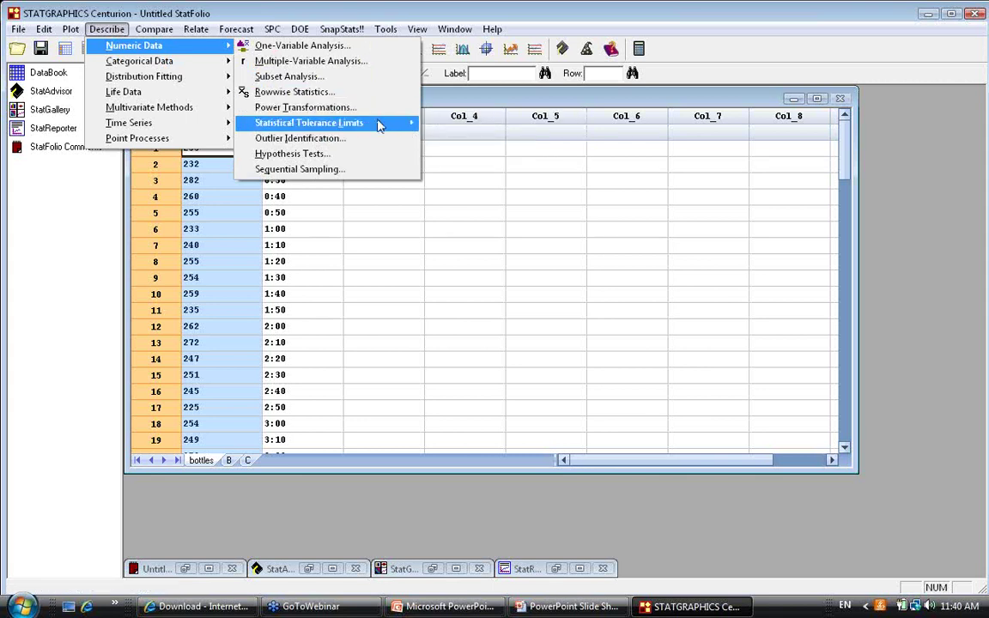
mouse_move(380, 125)
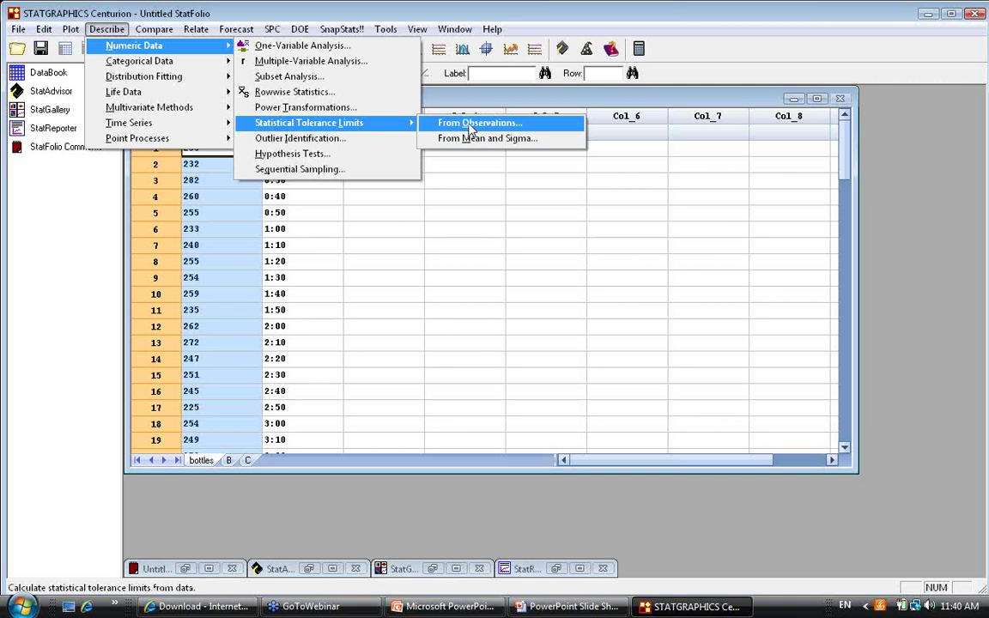
left_click(470, 125)
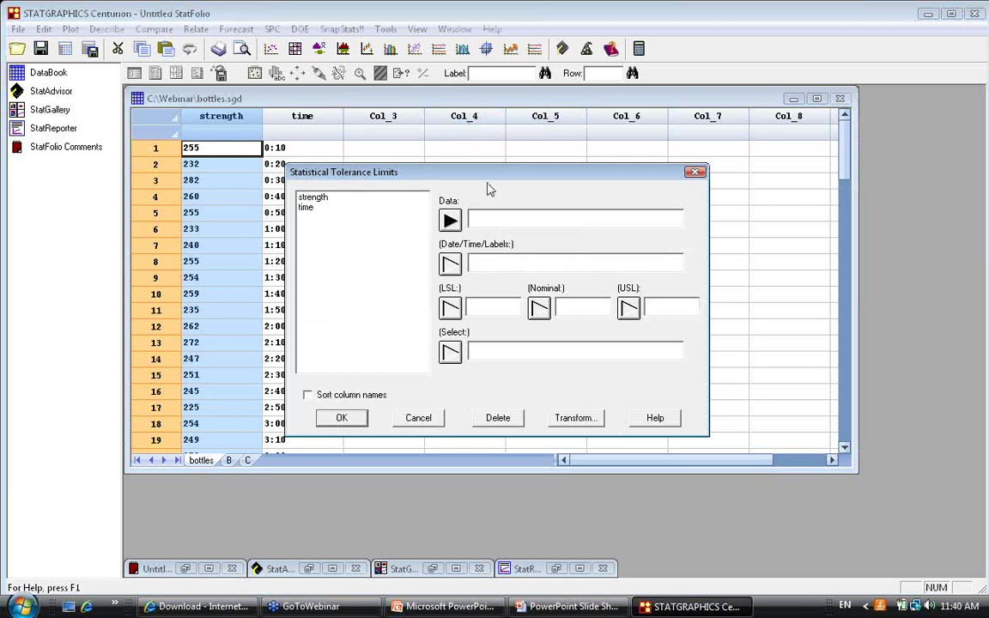
left_click_drag(479, 177, 520, 98)
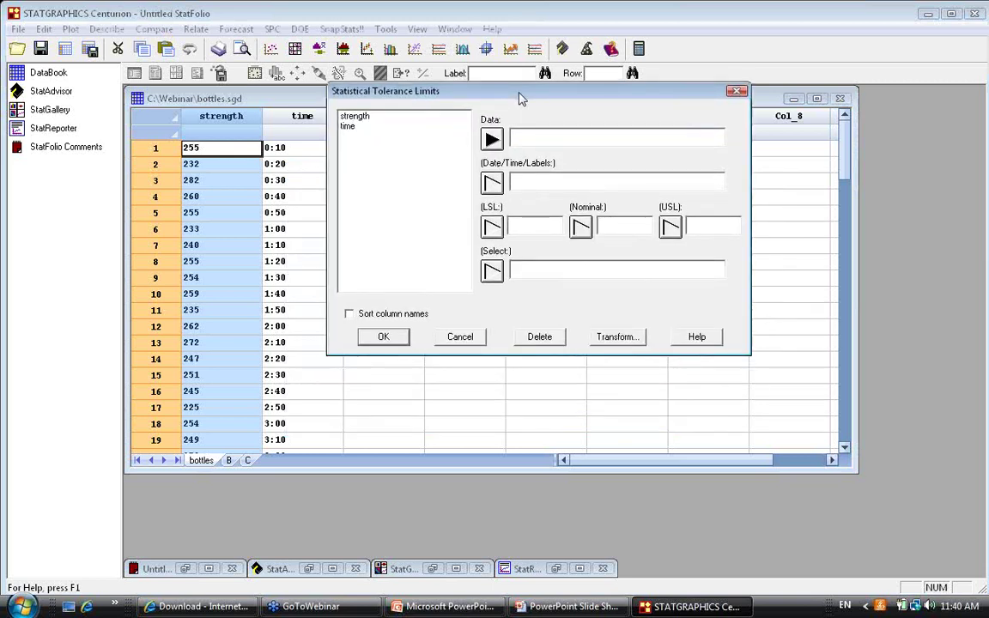
left_click(364, 118)
left_click(492, 139)
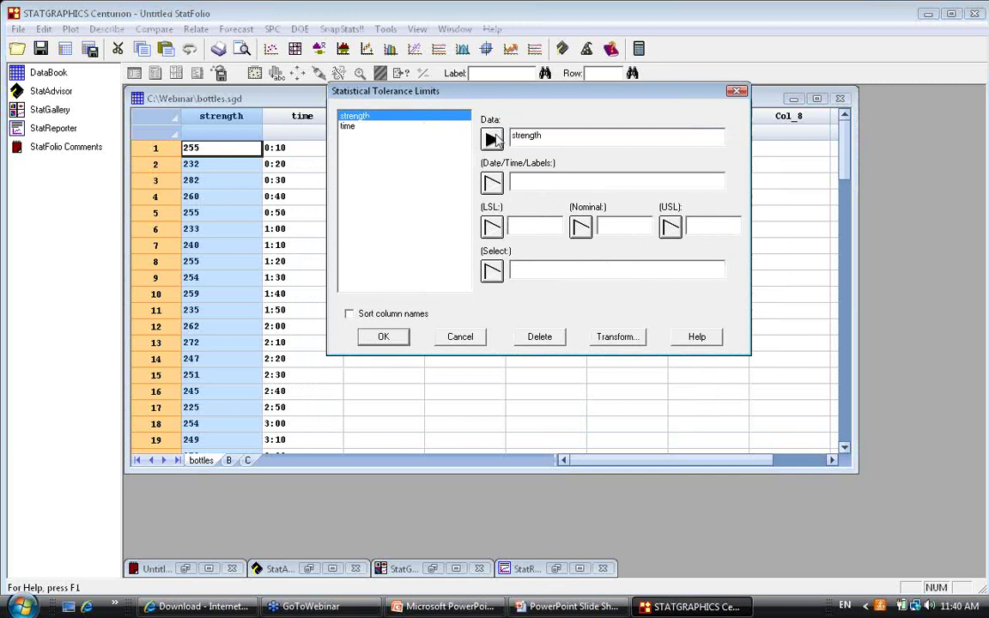
left_click(354, 127)
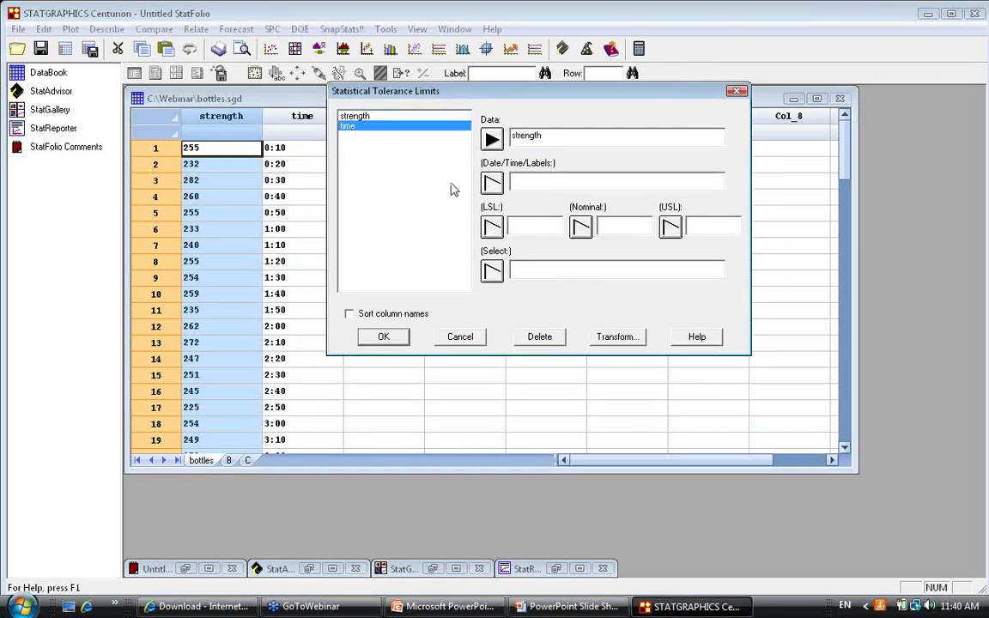
left_click(492, 183)
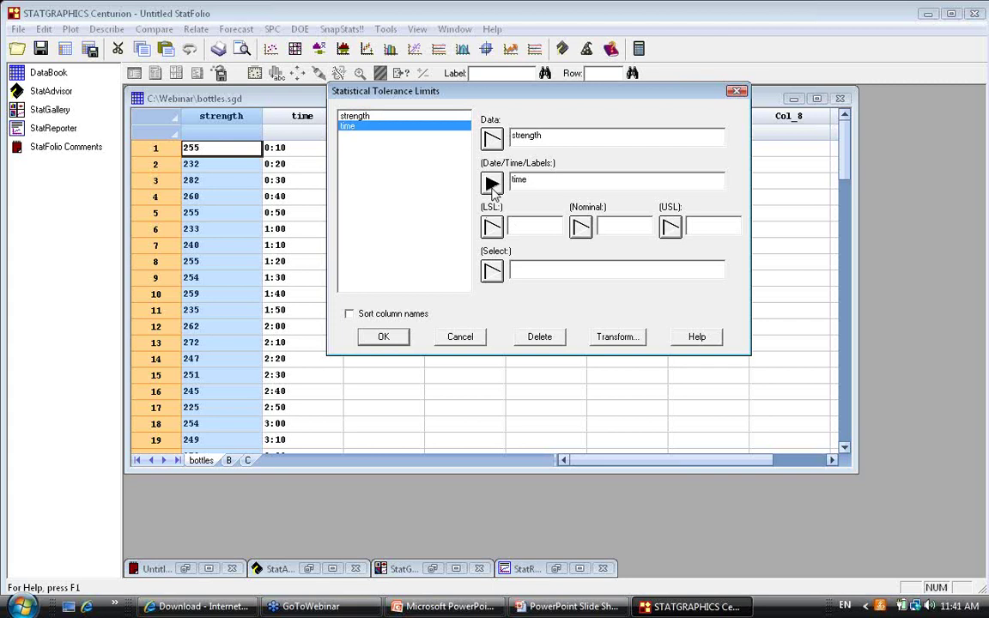
- Set the strength specifications to LSL 200, nominal 250 and USL 300
left_click(518, 228)
type("200")
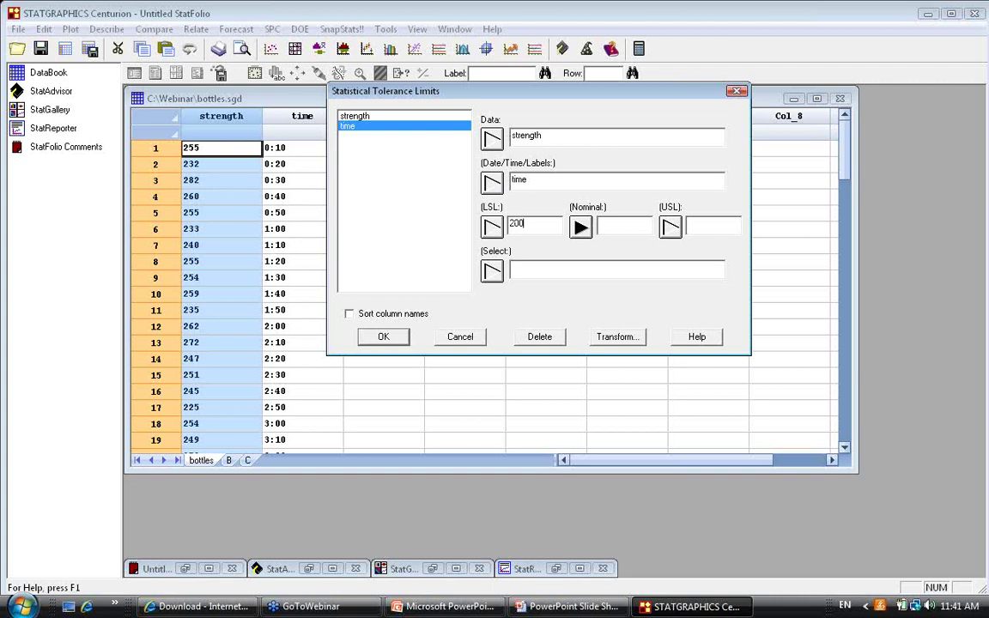
left_click(622, 225)
type("250")
left_click(689, 224)
type("300")
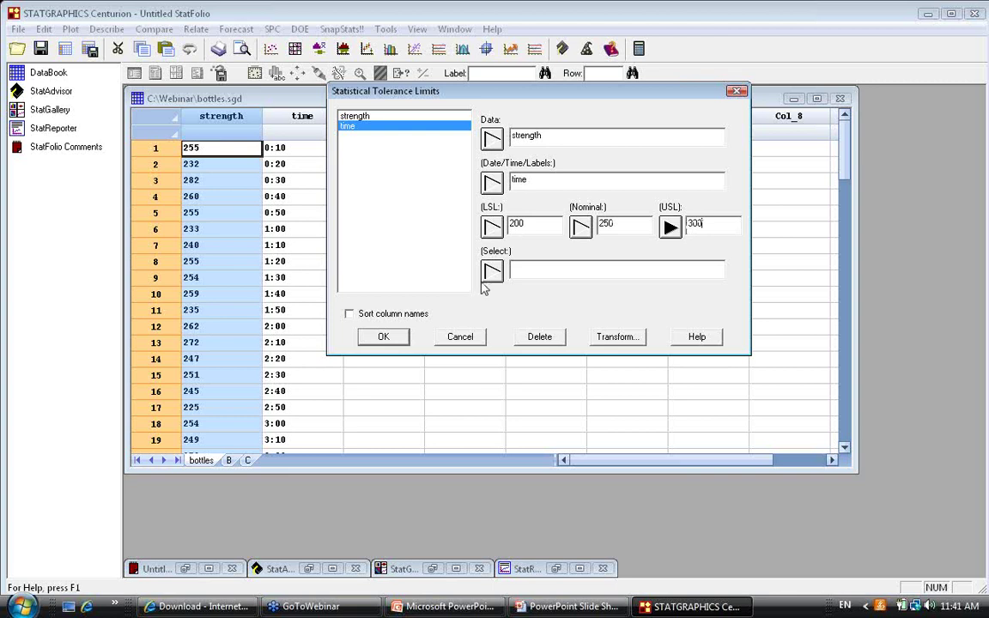
- Generate two-sided normal tolerance limits at 95% confidence for 99% of the population, and enlarge the tolerance plot
left_click(393, 337)
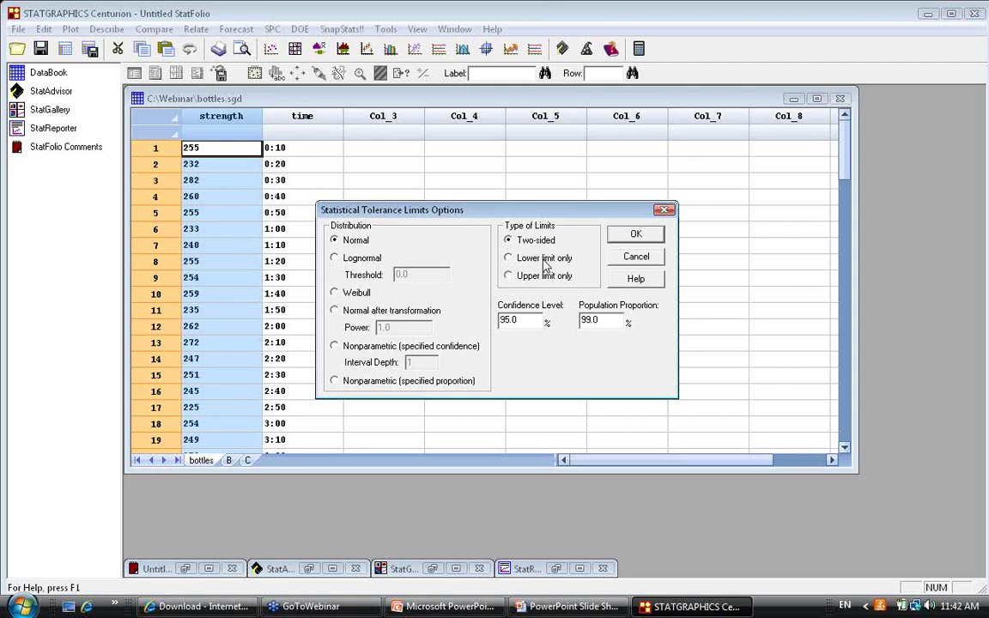
left_click(636, 233)
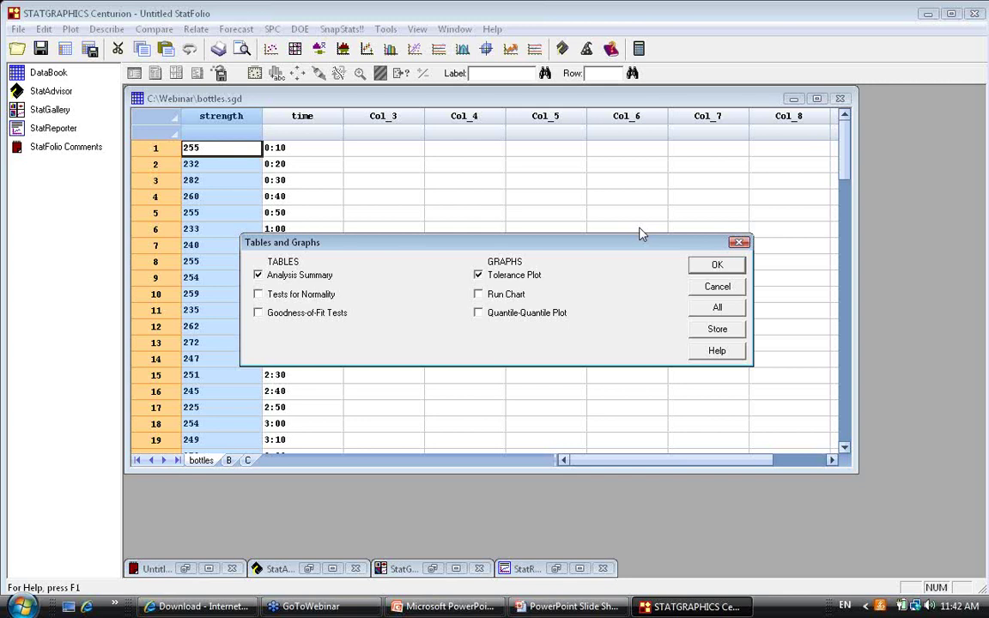
left_click(721, 268)
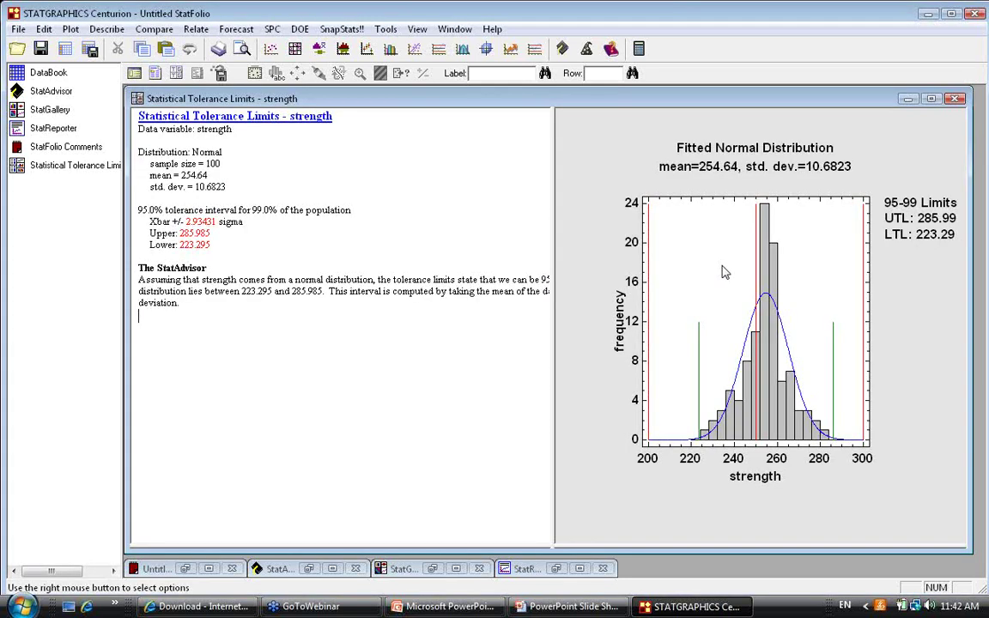
double_click(806, 314)
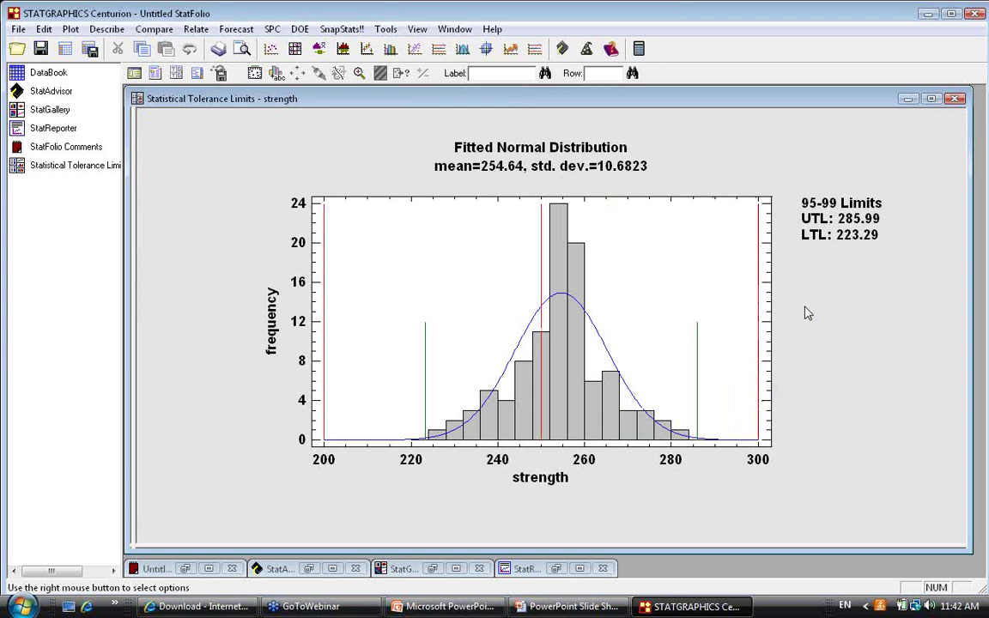
right_click(678, 146)
left_click(710, 166)
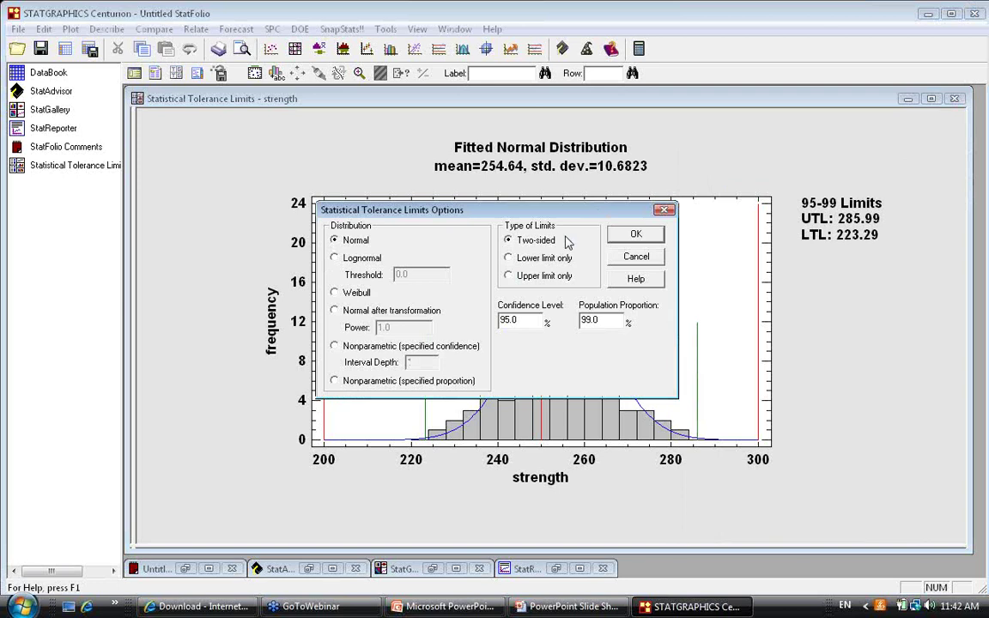
left_click(531, 321)
left_click(616, 318)
left_click(522, 318)
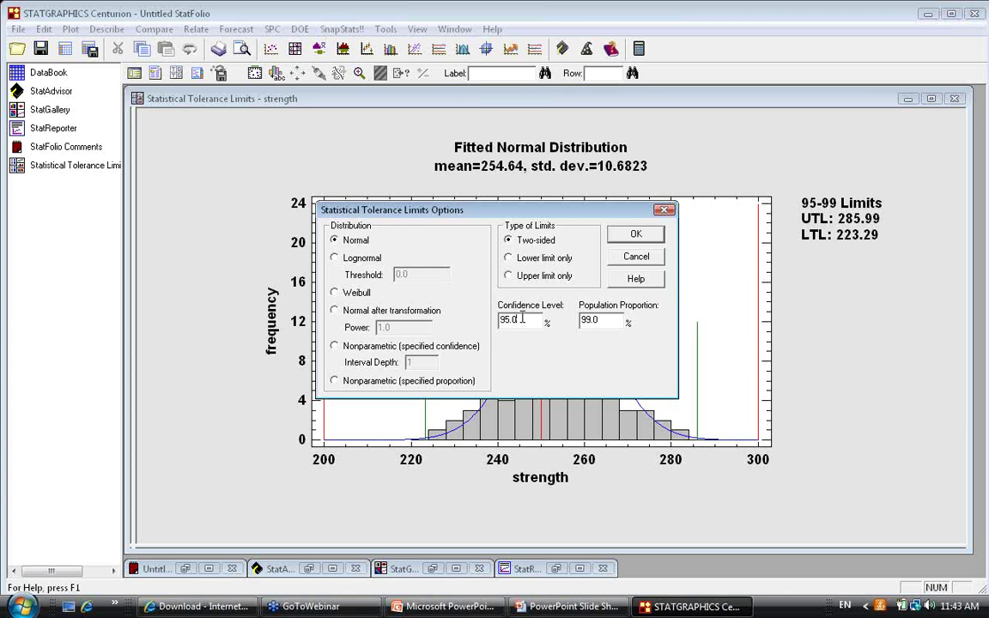
left_click(612, 325)
key("BackSpace")
type("9")
key("BackSpace")
key("BackSpace")
key("BackSpace")
type("0")
key("BackSpace")
type("9")
left_click(635, 257)
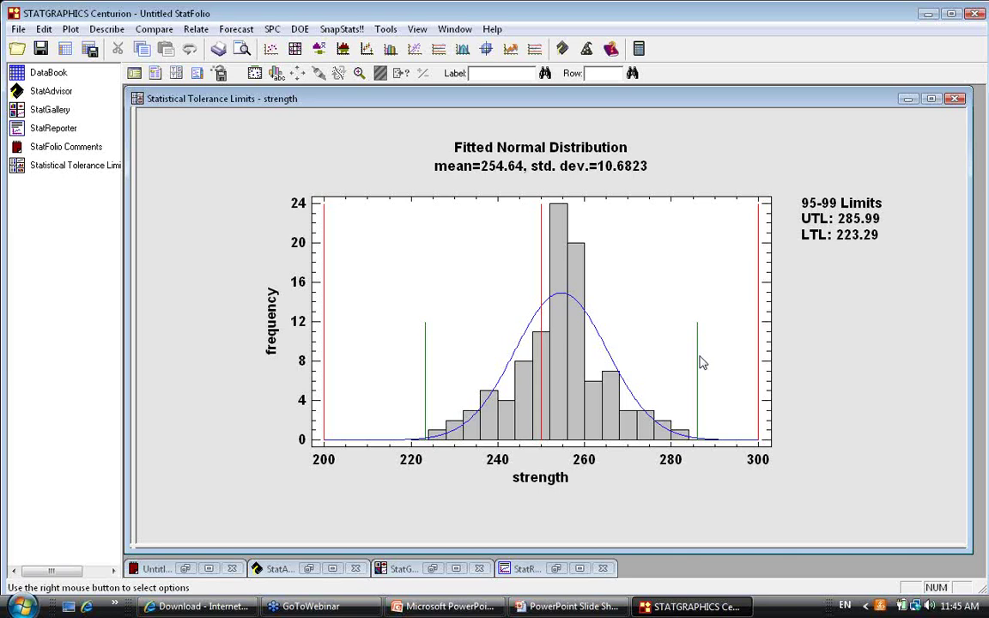
- Start a blank StatFolio, discarding the bottle strength tolerance analysis without saving it
left_click(21, 29)
left_click(31, 44)
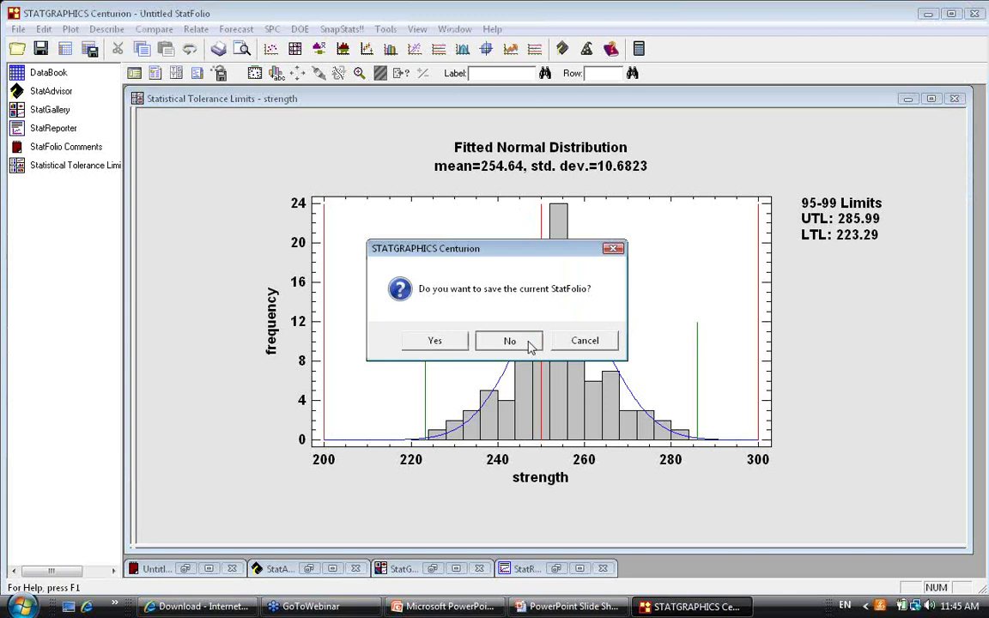
left_click(530, 343)
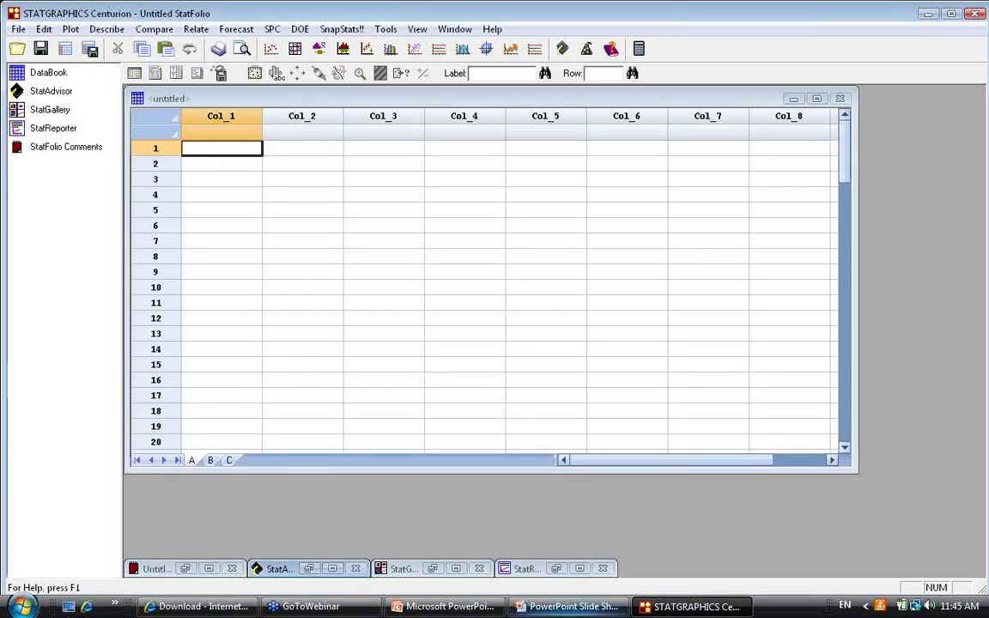
- Switch to the PowerPoint slide show and advance to the Multivariate Capability Analysis slide
left_click(567, 607)
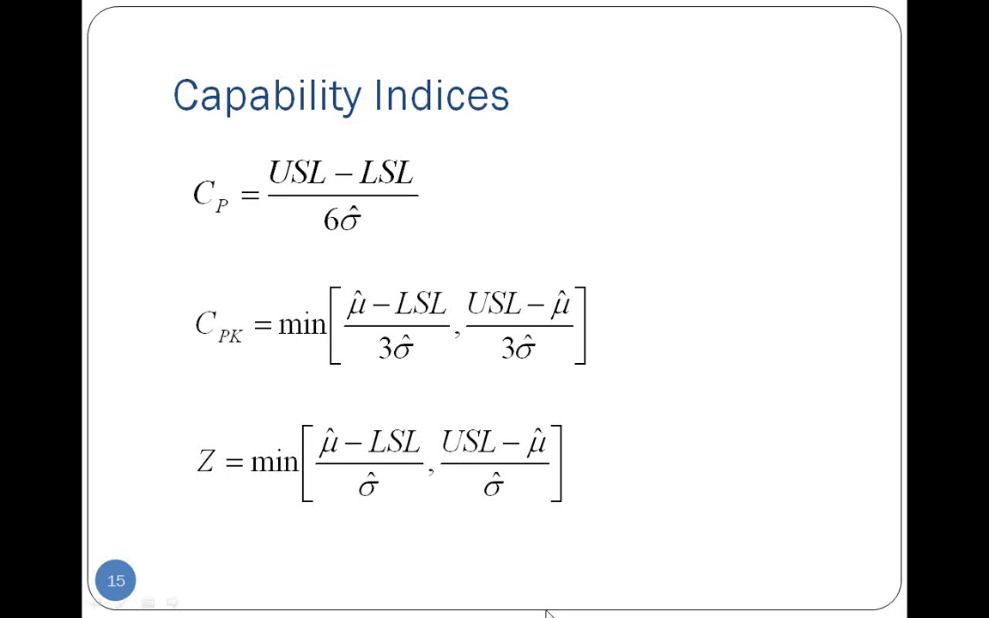
left_click(546, 610)
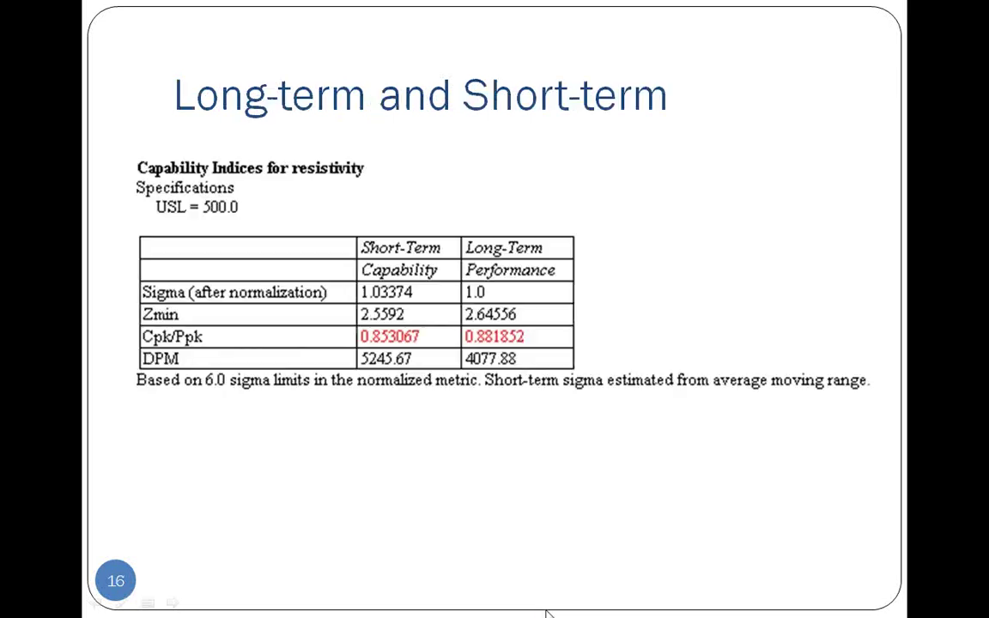
left_click(546, 610)
left_click(547, 610)
left_click(546, 609)
left_click(547, 609)
left_click(547, 609)
left_click(547, 609)
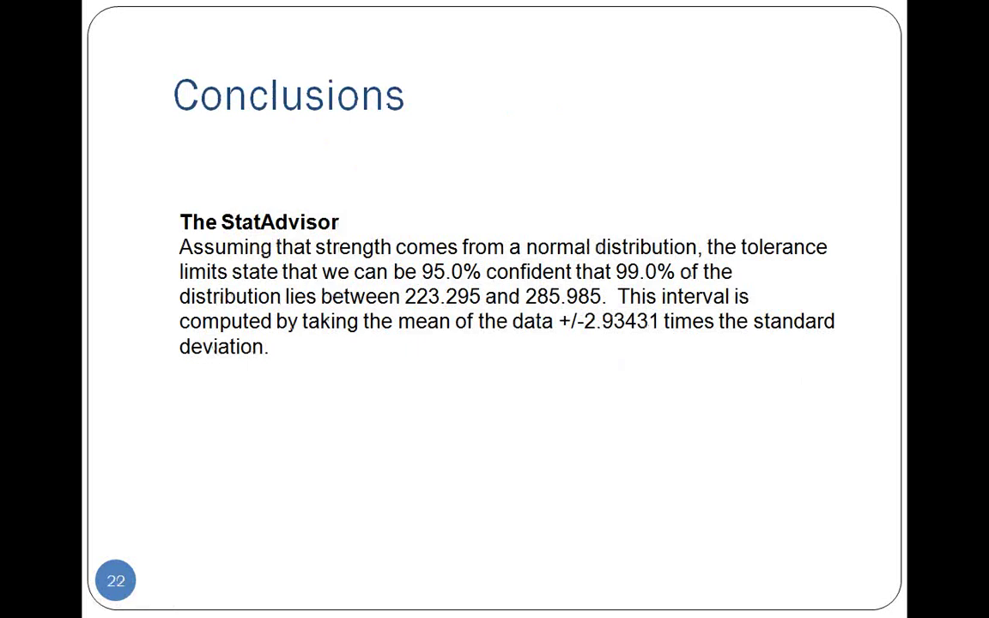
key("Right")
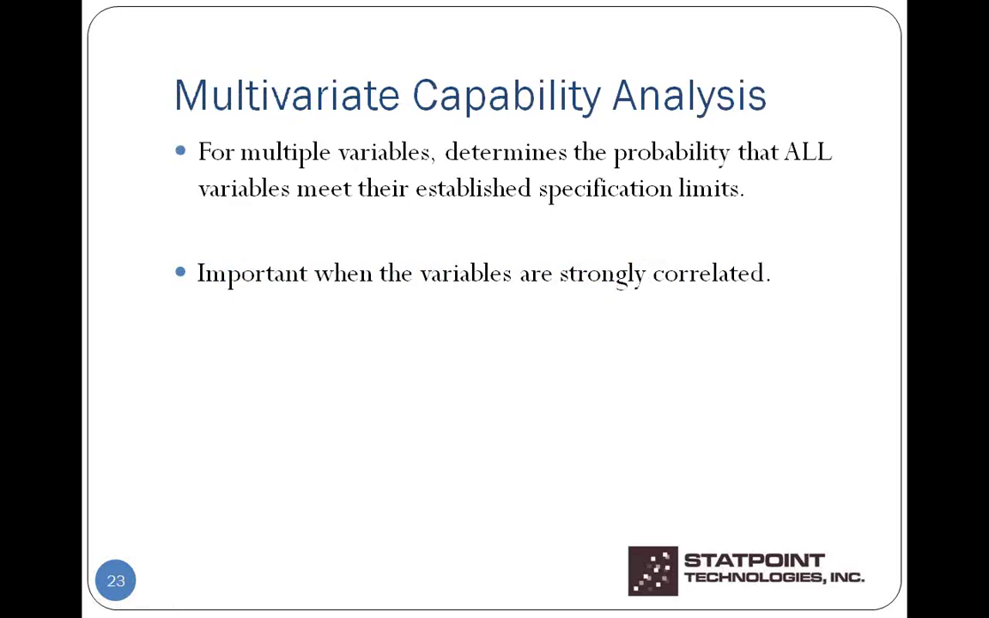
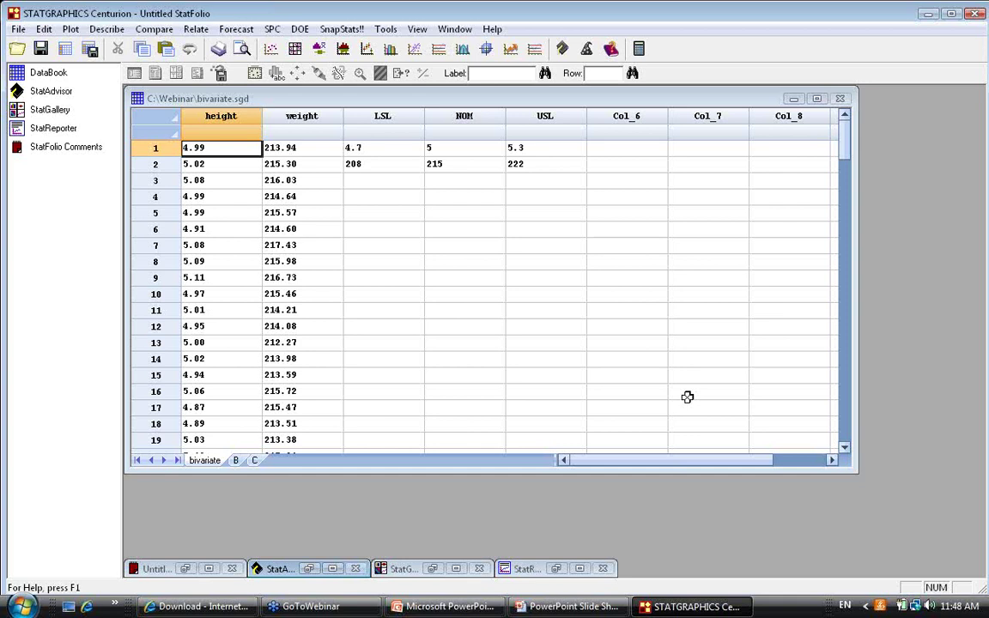
- Start a Multivariate Capability analysis for variables and assign height and weight as the data columns
left_click(273, 30)
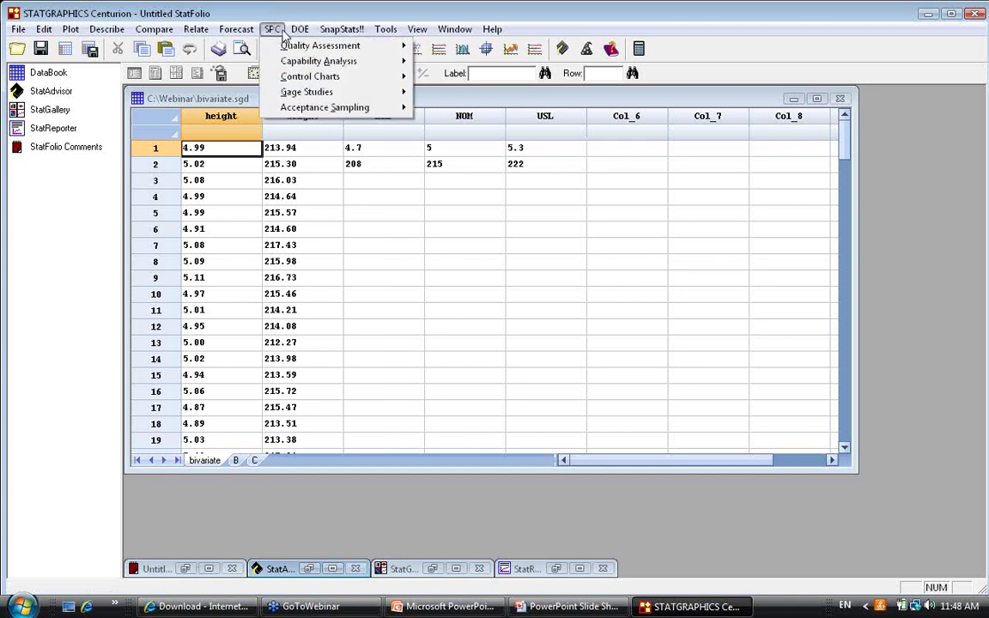
mouse_move(293, 60)
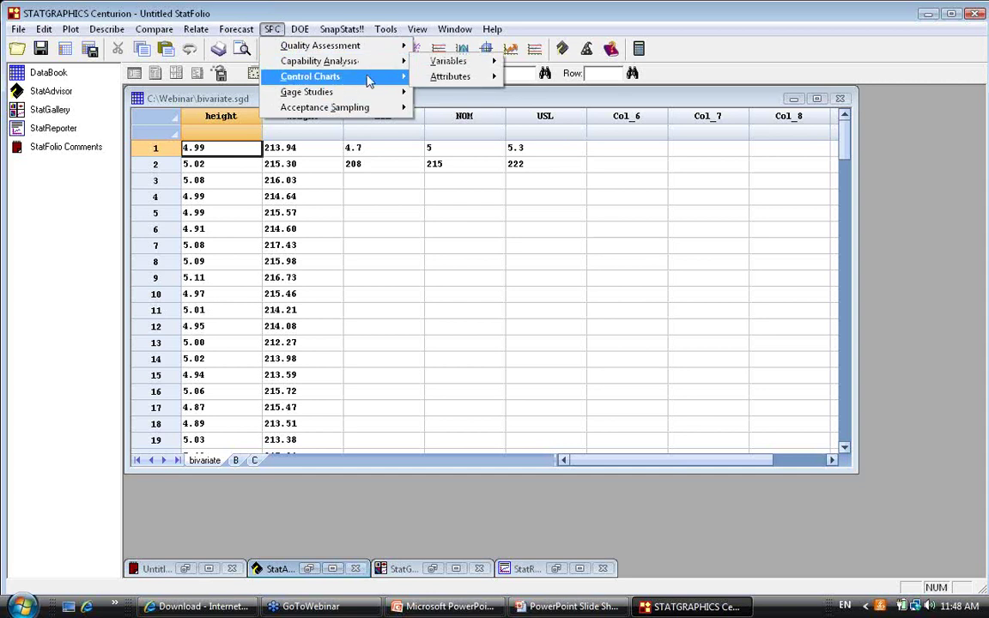
mouse_move(444, 66)
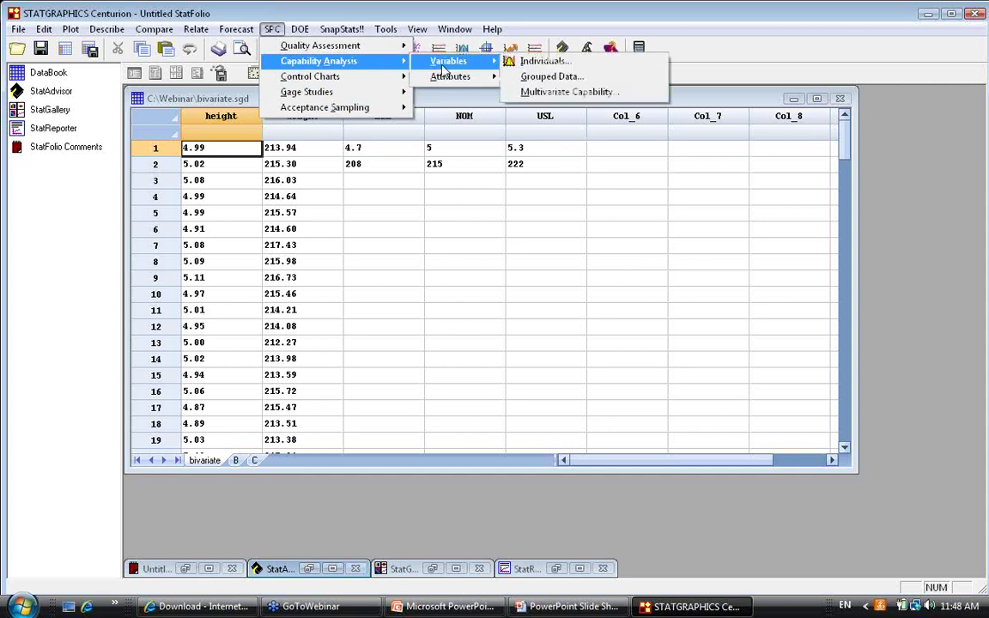
left_click(554, 92)
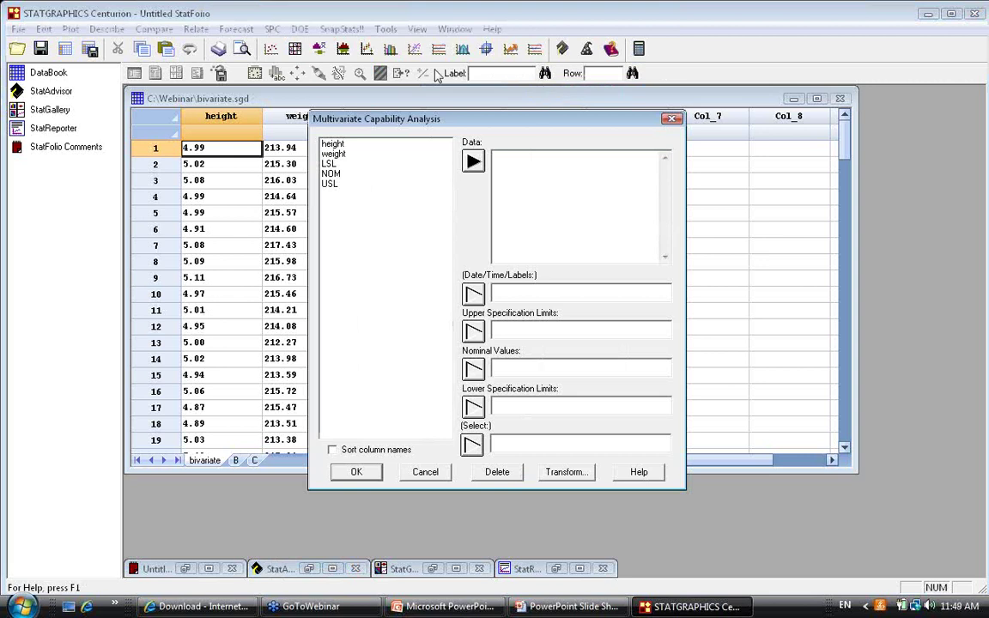
left_click(339, 144)
left_click(347, 156, "shift")
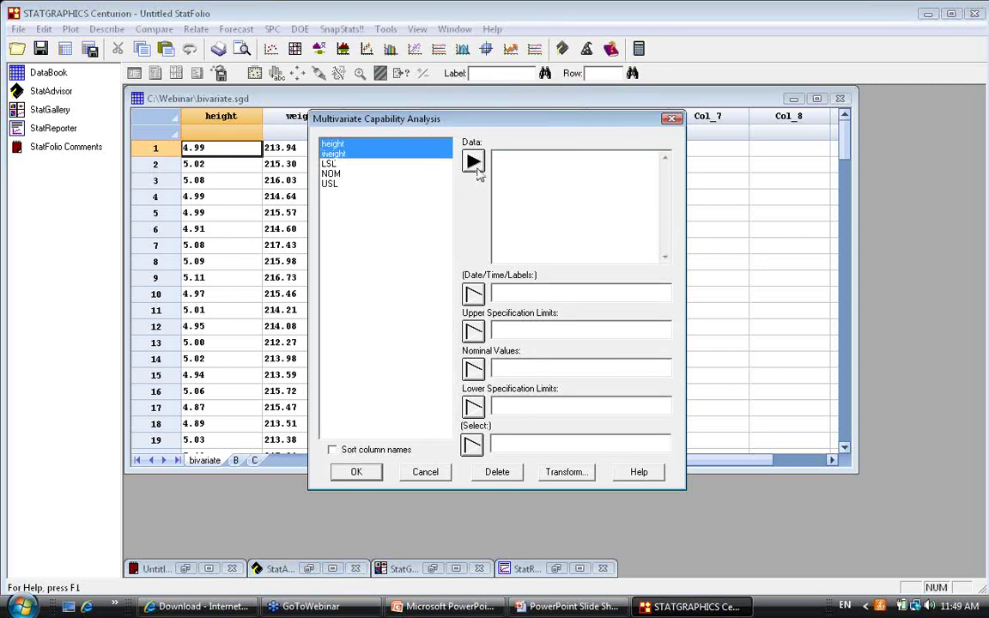
left_click(475, 163)
- Assign USL, NOM and LSL as the upper, nominal and lower specifications, and generate the analysis with the default tables and graphs
left_click(331, 184)
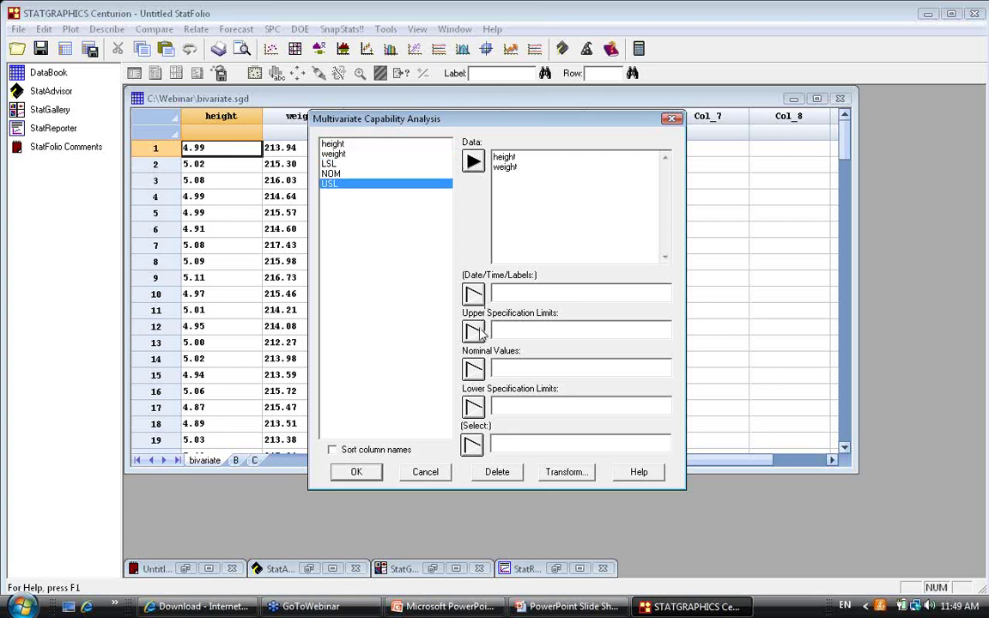
left_click(474, 332)
left_click(333, 174)
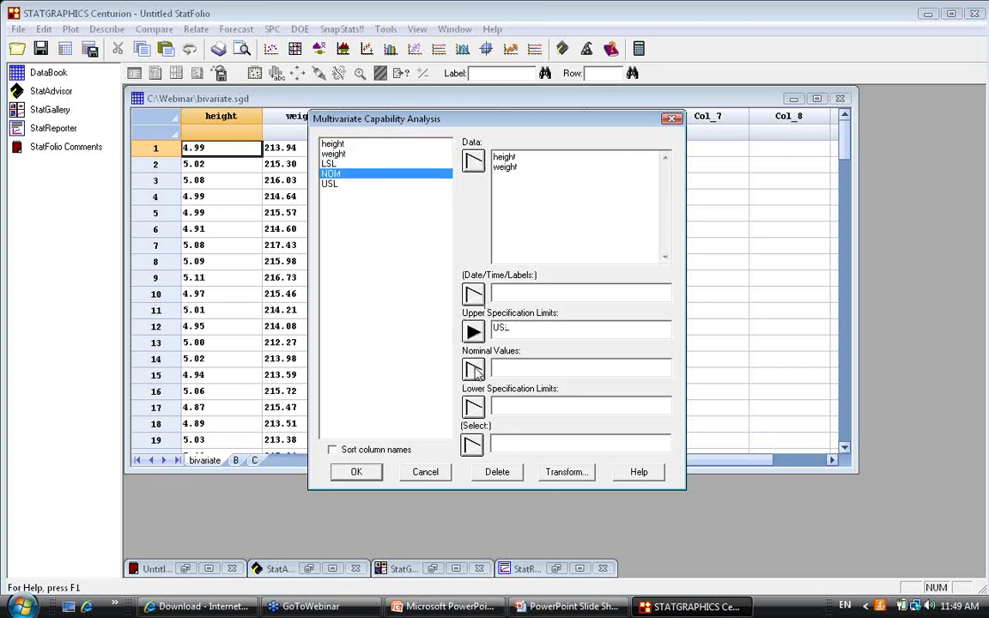
left_click(474, 368)
left_click(330, 163)
left_click(474, 406)
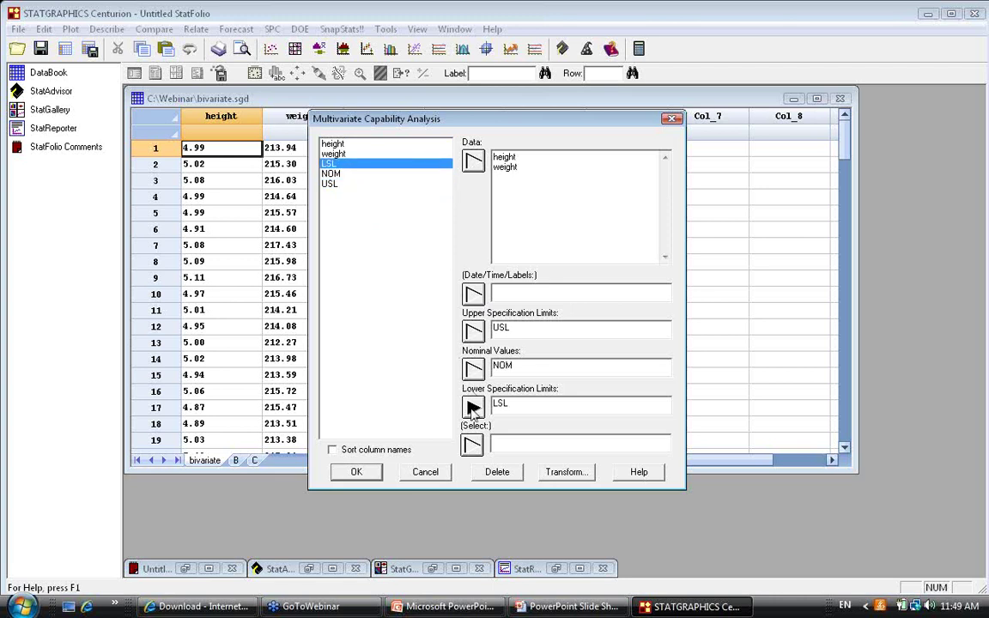
left_click(370, 473)
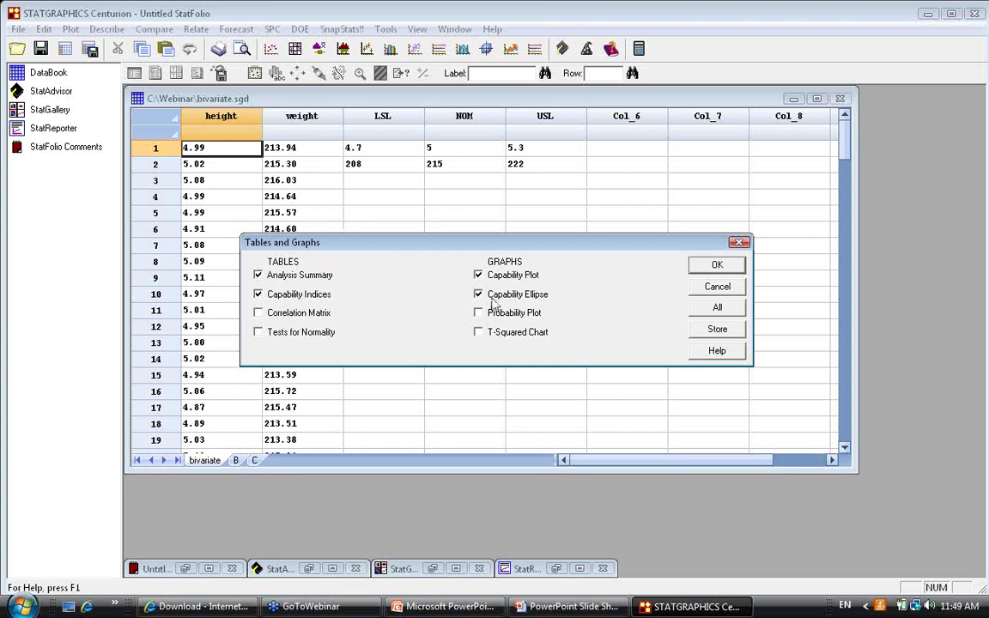
left_click(713, 264)
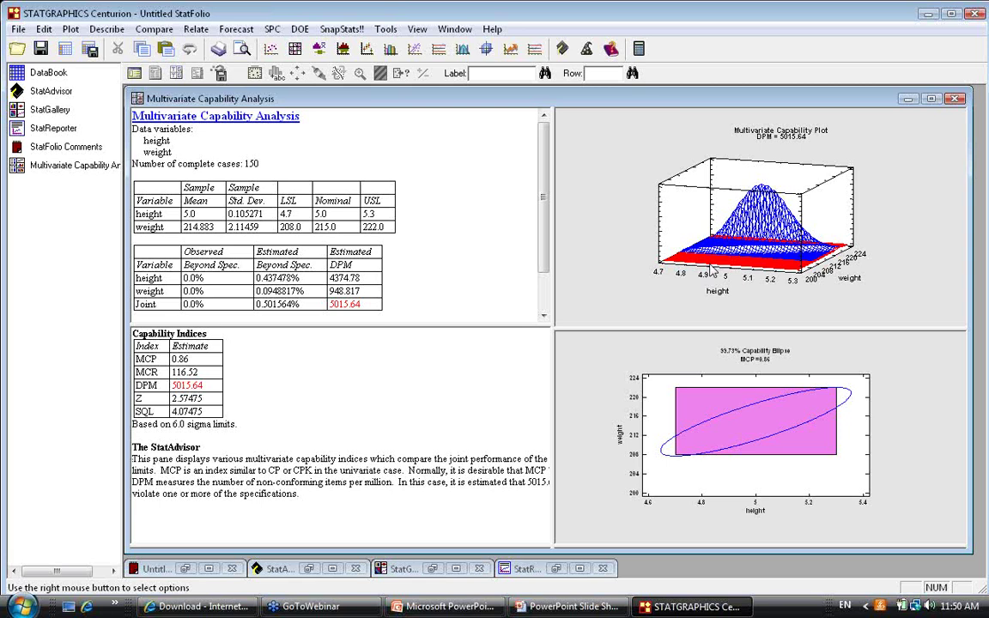
- Enlarge the Multivariate Capability Plot, rotate and tilt it to inspect the surface over the specification region, and restore the multi-pane view
double_click(895, 224)
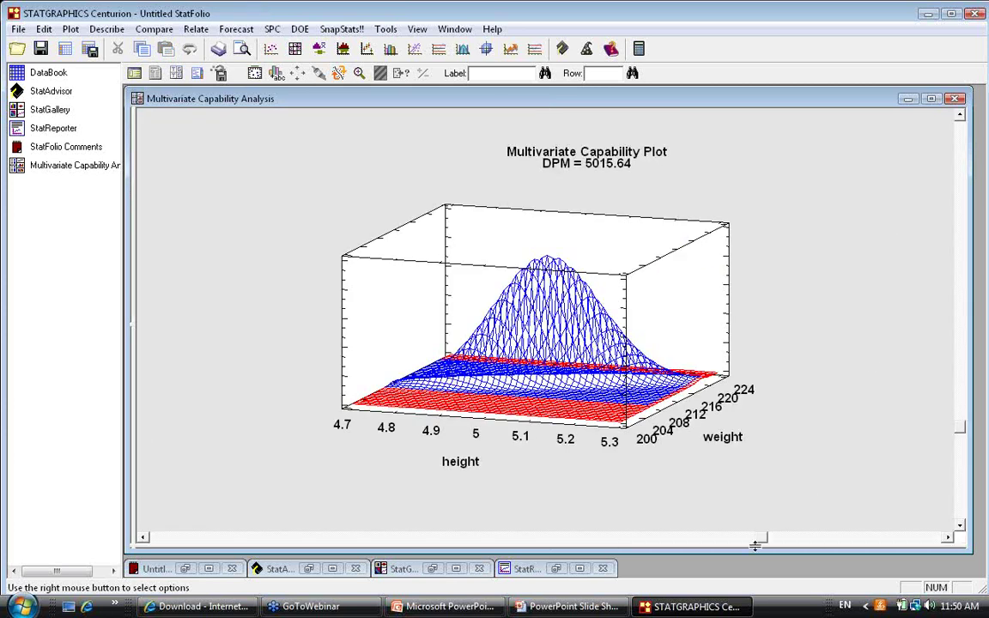
left_click_drag(759, 537, 980, 390)
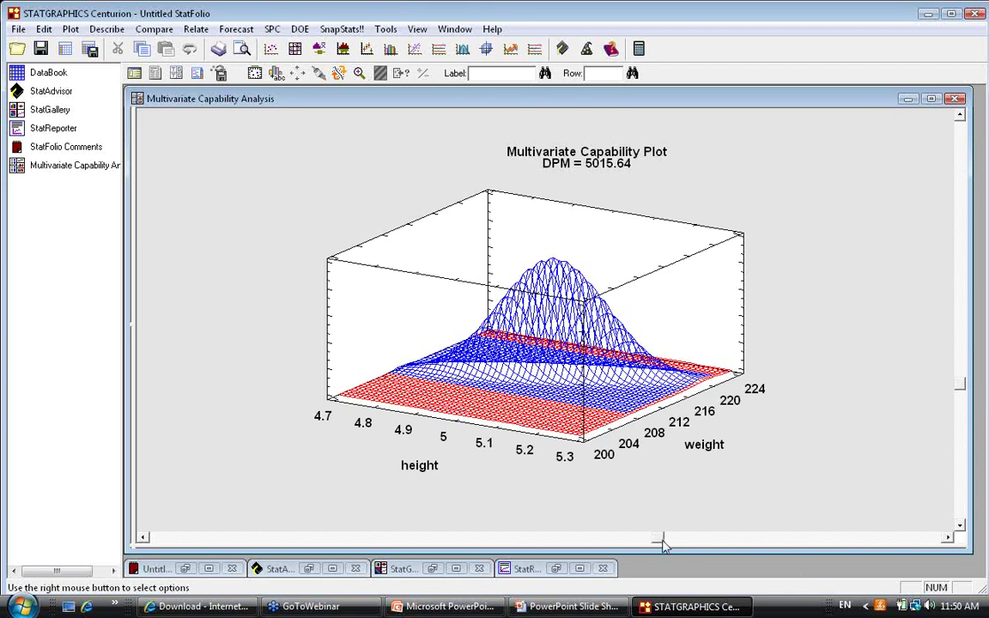
left_click_drag(657, 540, 615, 537)
mouse_move(962, 387)
left_mouse_down()
mouse_move(962, 321)
mouse_move(962, 367)
left_mouse_up()
mouse_move(617, 538)
left_mouse_down()
mouse_move(331, 533)
mouse_move(614, 538)
left_mouse_up()
left_click_drag(962, 368, 962, 342)
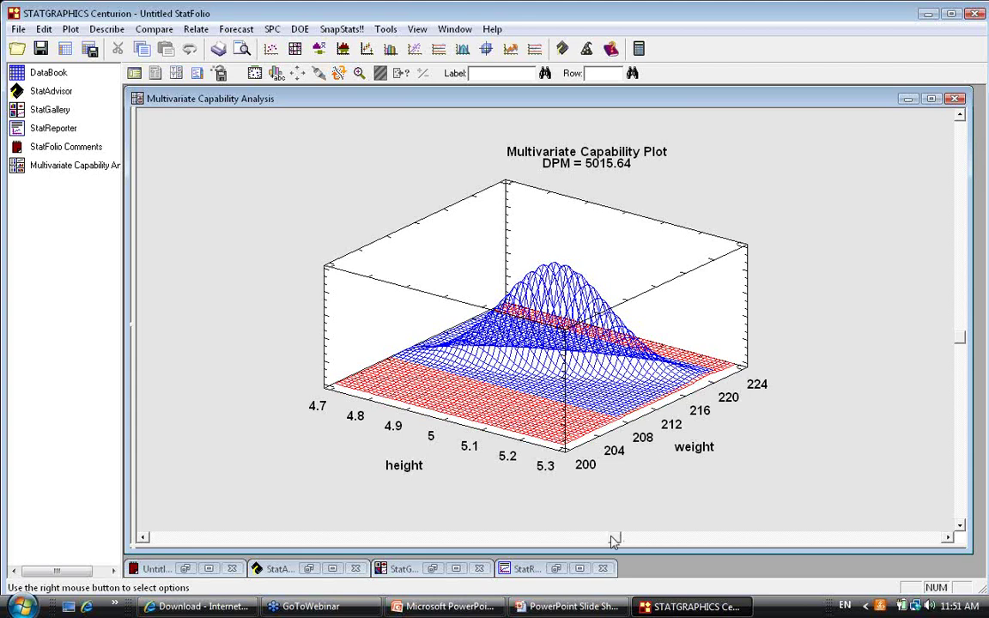
left_click_drag(612, 539, 576, 514)
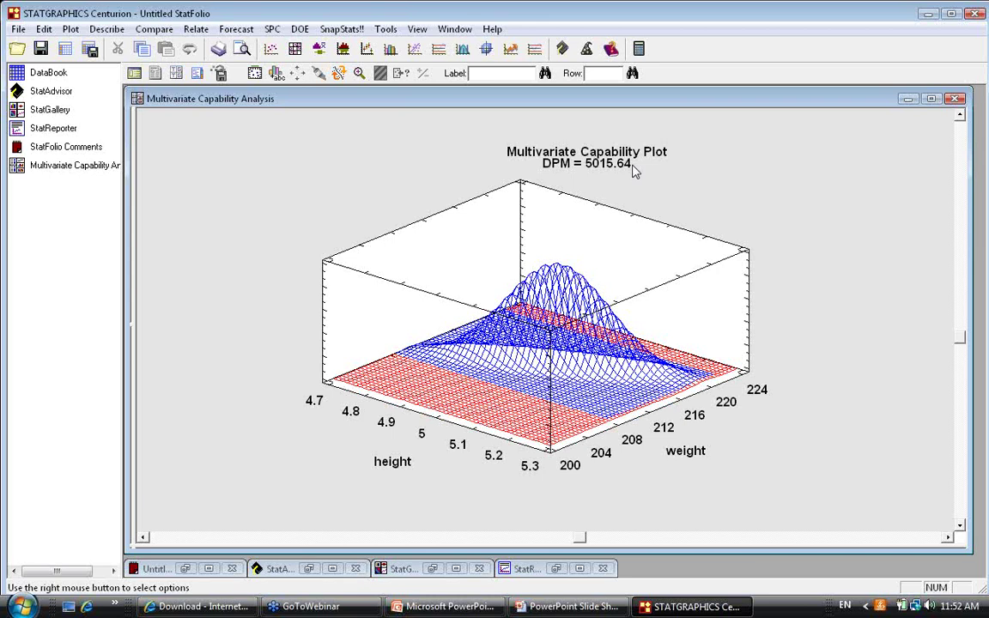
double_click(730, 225)
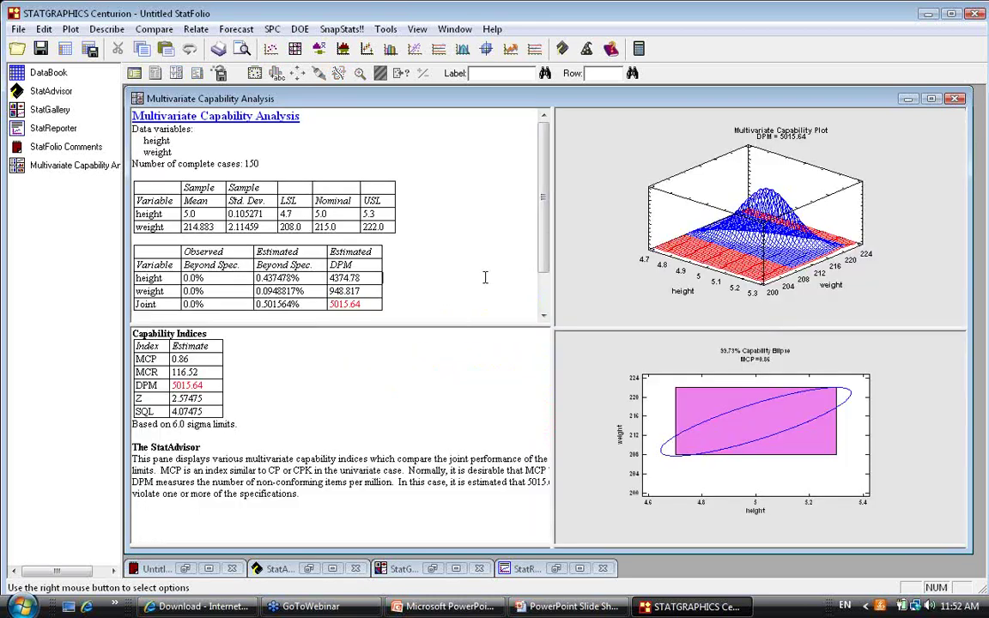
- Enlarge the analysis summary and examine the estimated DPM for height, weight and both variables jointly
double_click(485, 278)
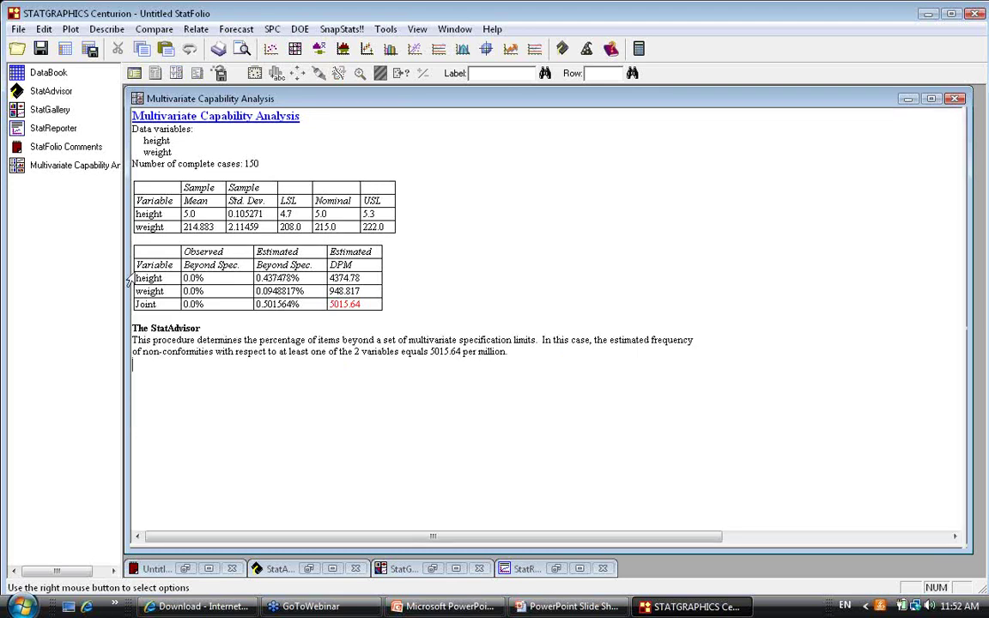
left_click_drag(129, 282, 113, 296)
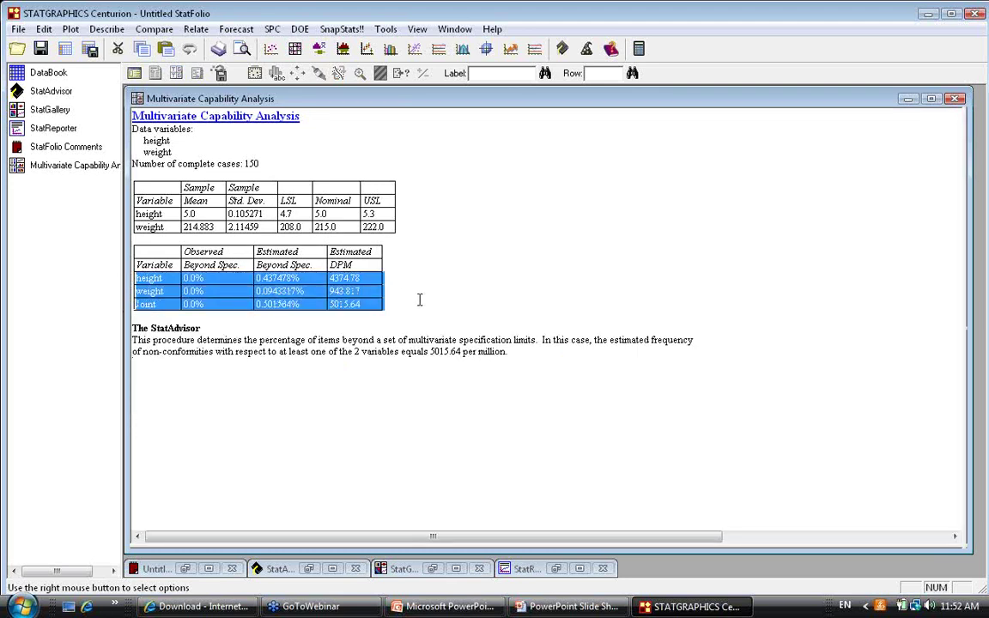
left_click(376, 278)
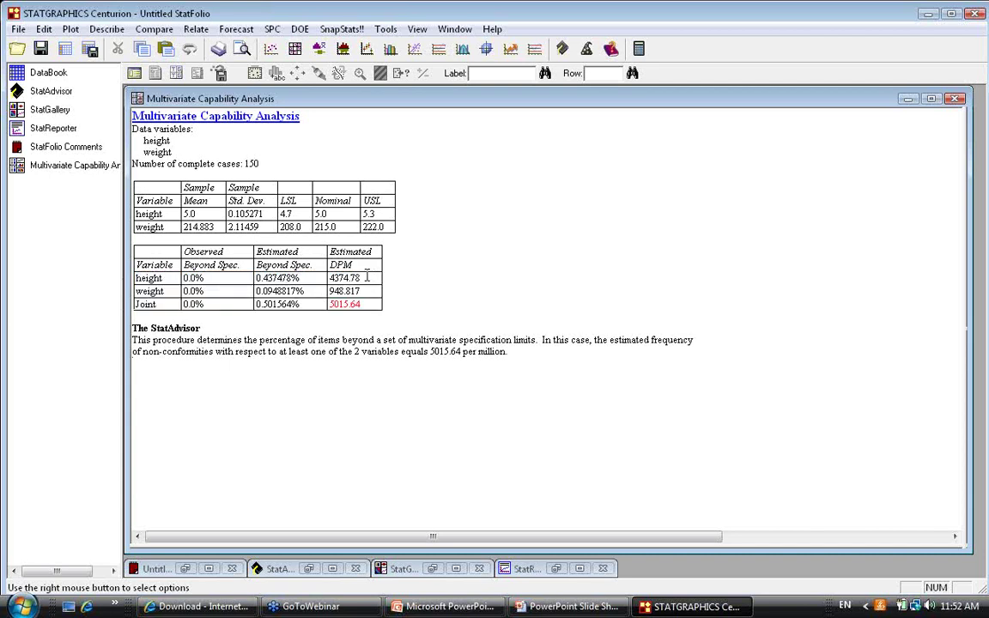
left_click_drag(366, 278, 330, 278)
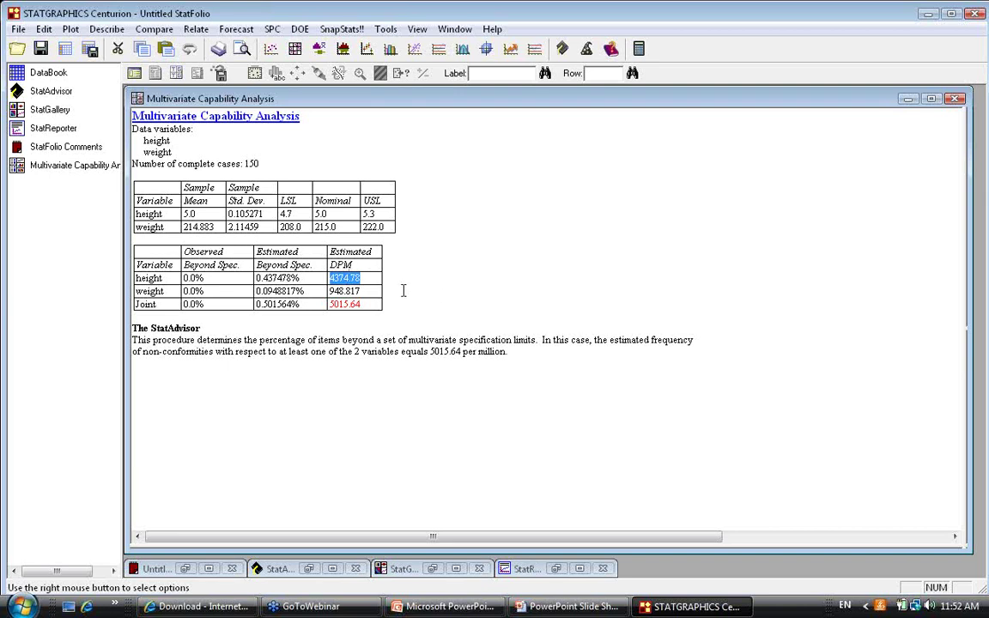
left_click_drag(371, 290, 337, 296)
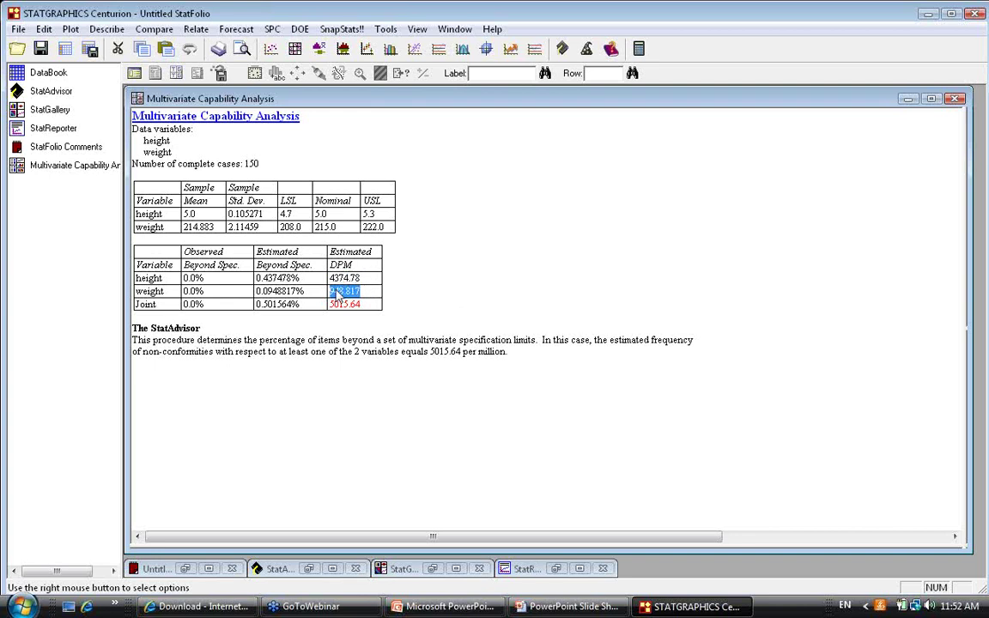
left_click(364, 303)
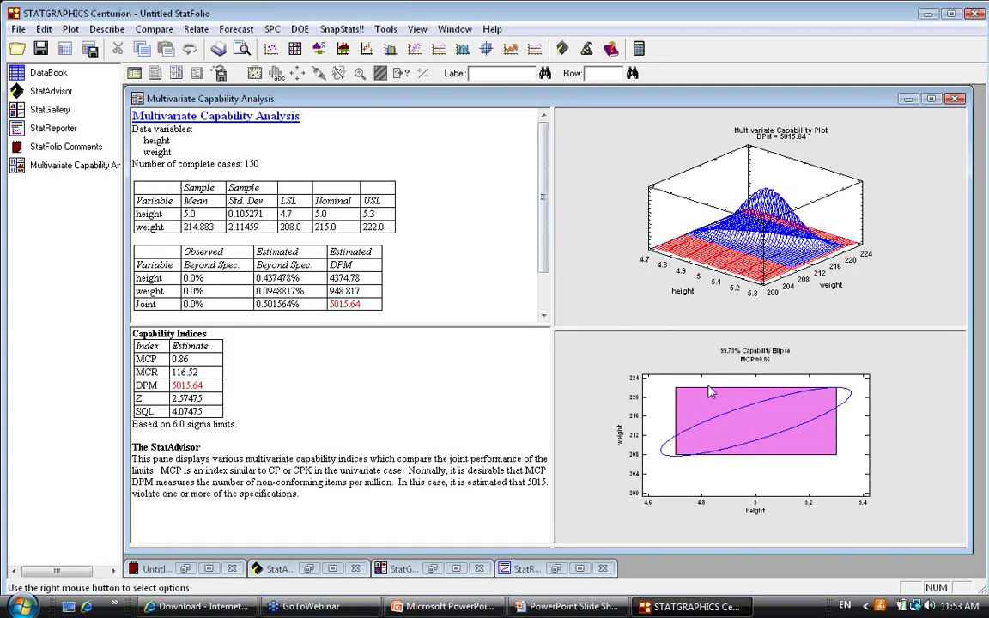
- Examine the enlarged 99.73% capability ellipse and the enlarged Capability Indices table
double_click(708, 392)
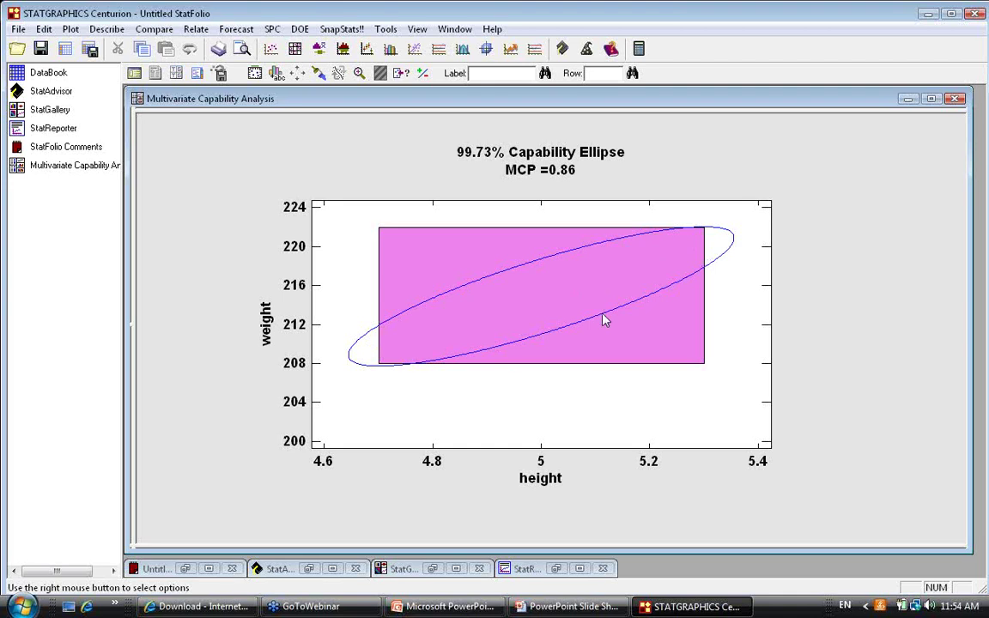
double_click(379, 403)
double_click(380, 404)
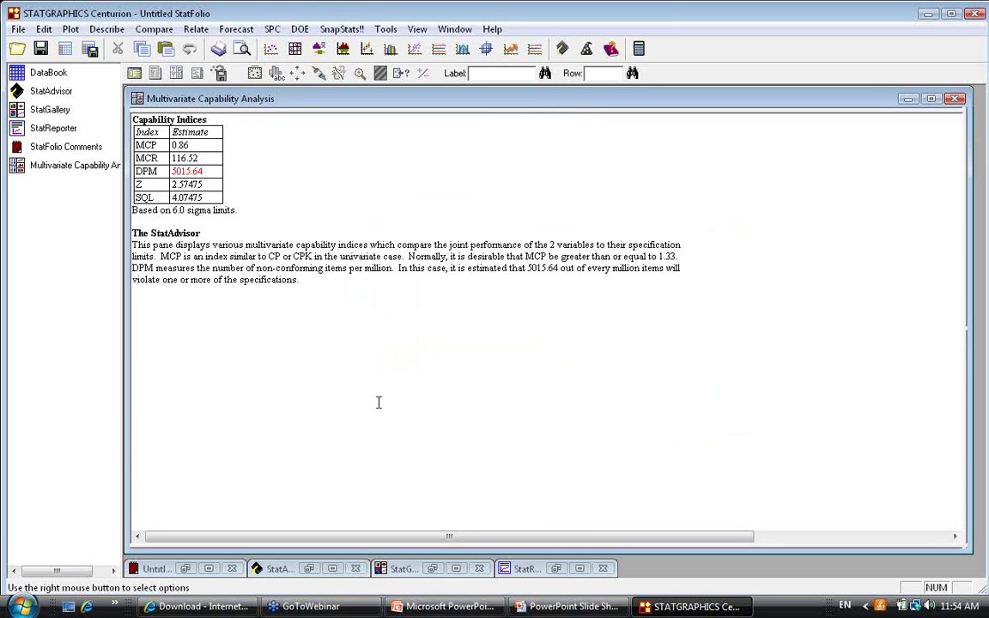
left_click_drag(133, 121, 195, 187)
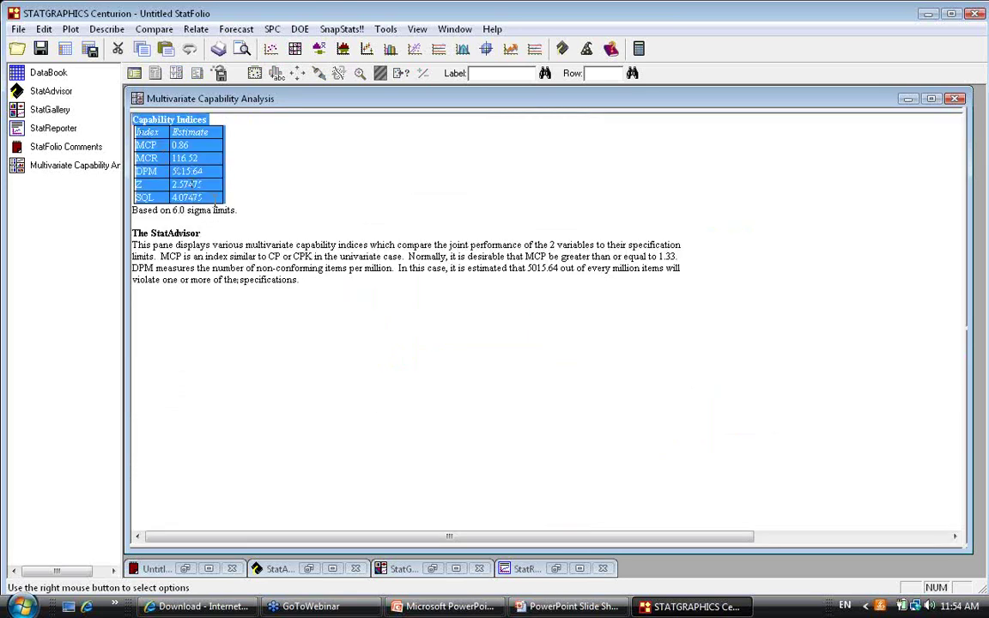
left_click(265, 212)
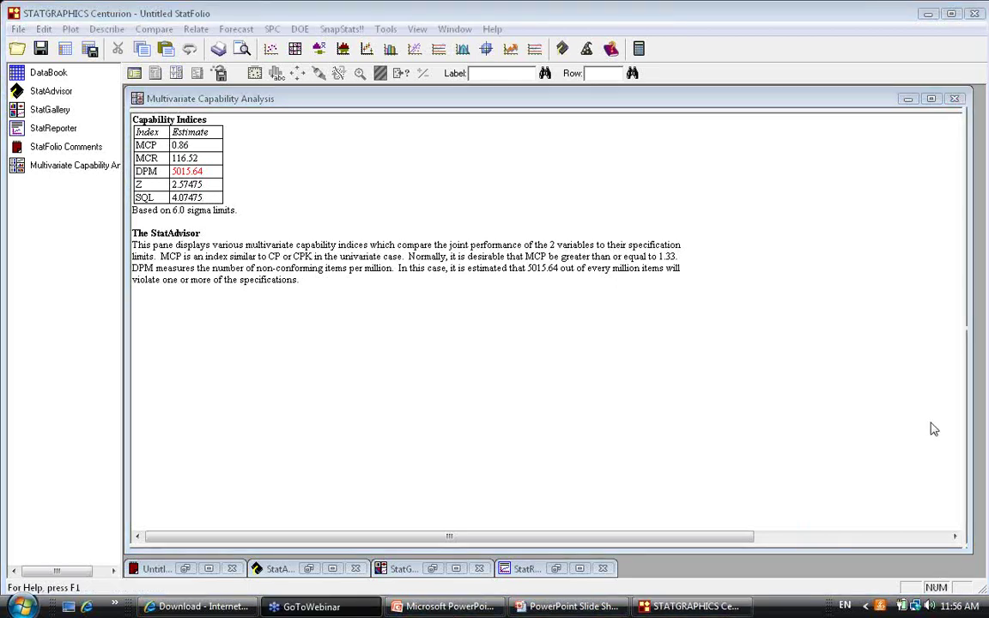
- Start a blank StatFolio, discarding the multivariate height and weight analysis without saving it
left_click(21, 31)
left_click(31, 45)
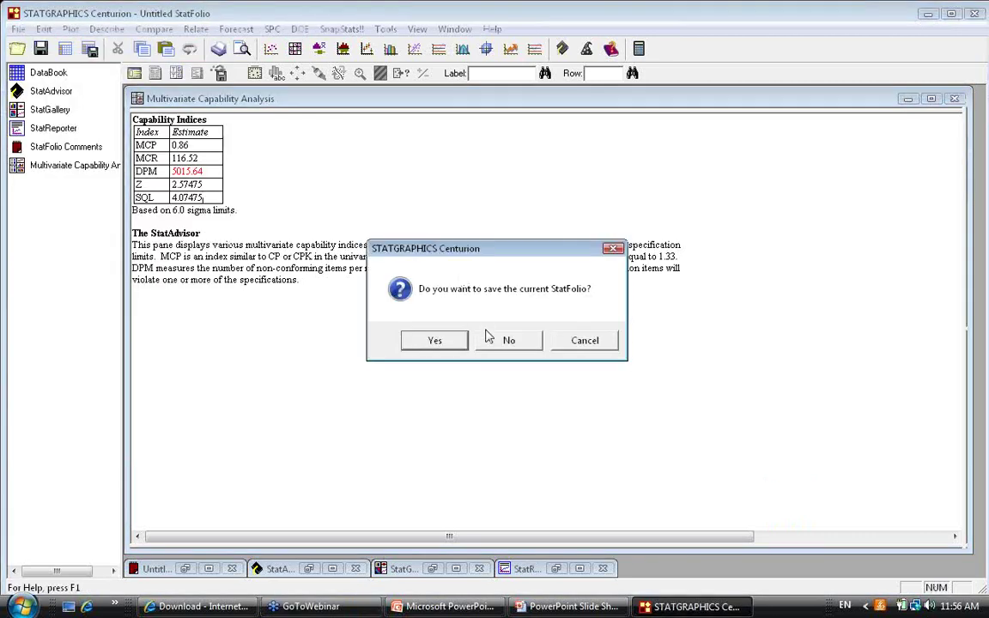
left_click(506, 341)
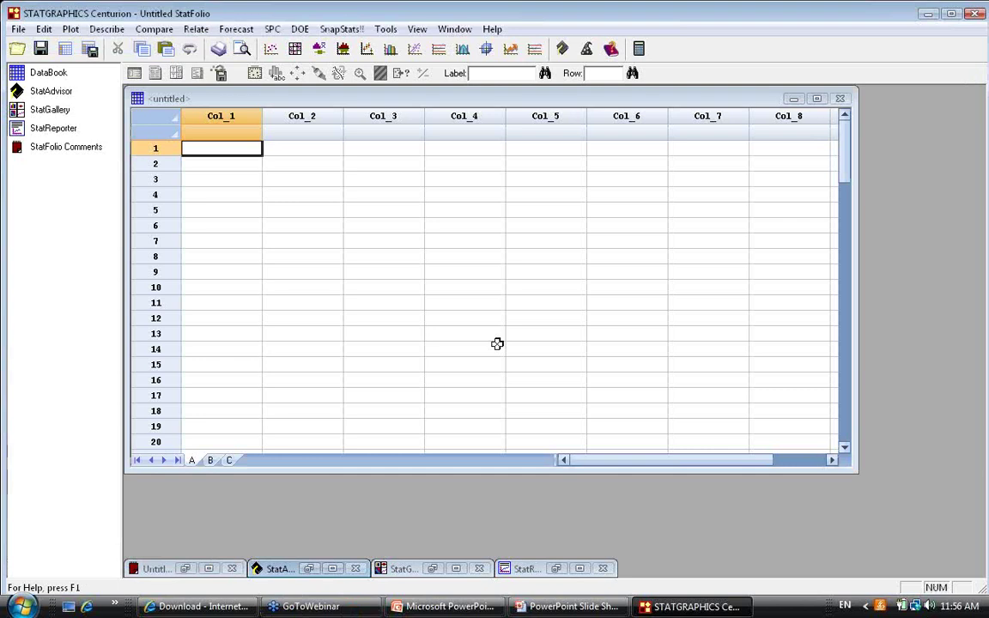
- Review the PowerPoint slides through Sample Size Determination – Statistical Tolerance Limits, and return to STATGRAPHICS
left_click(560, 606)
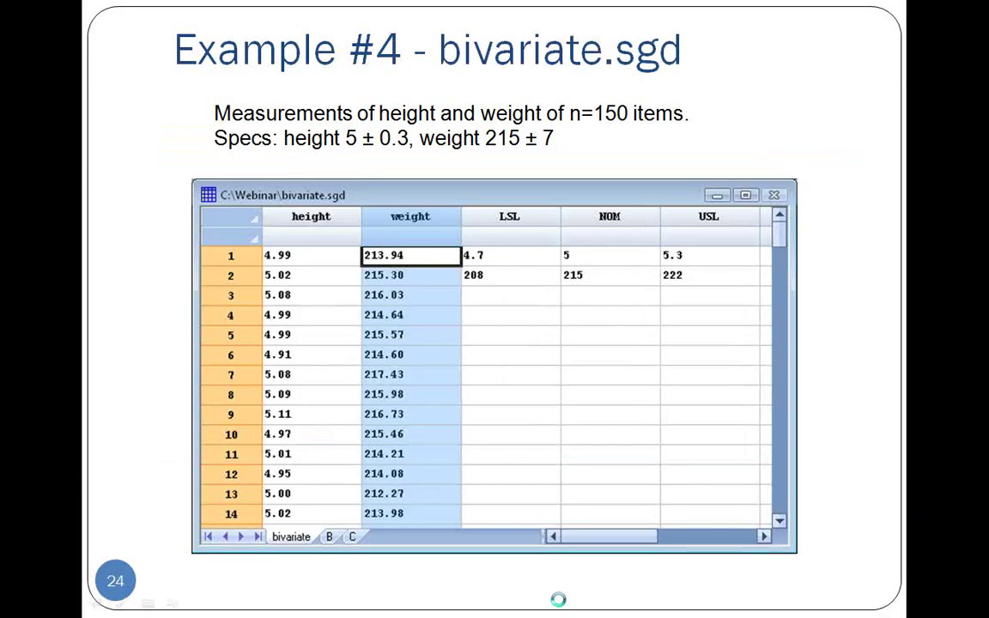
key("Right")
key("Right")
key("Right")
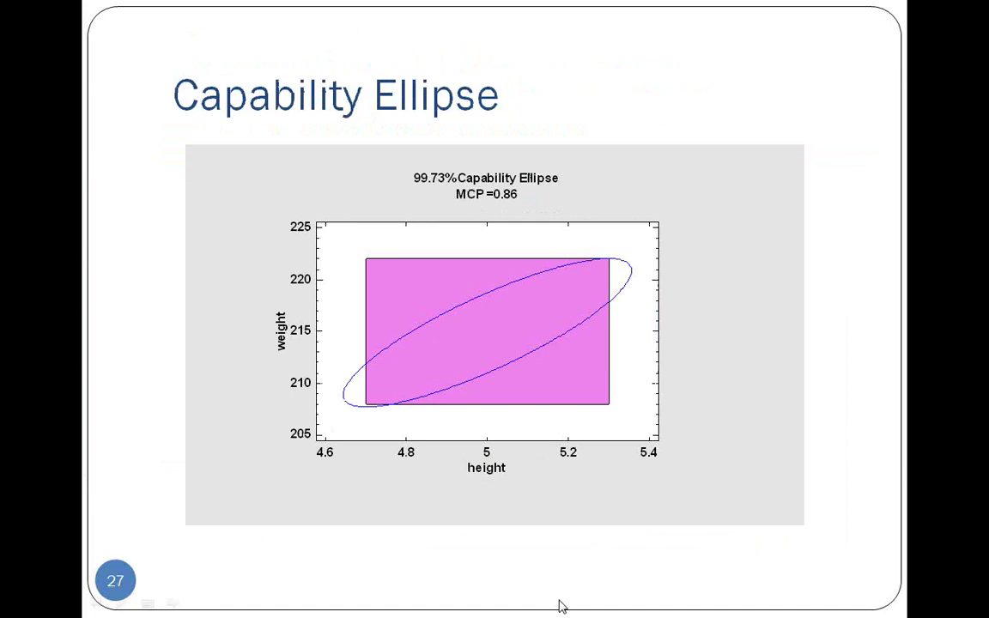
key("Right")
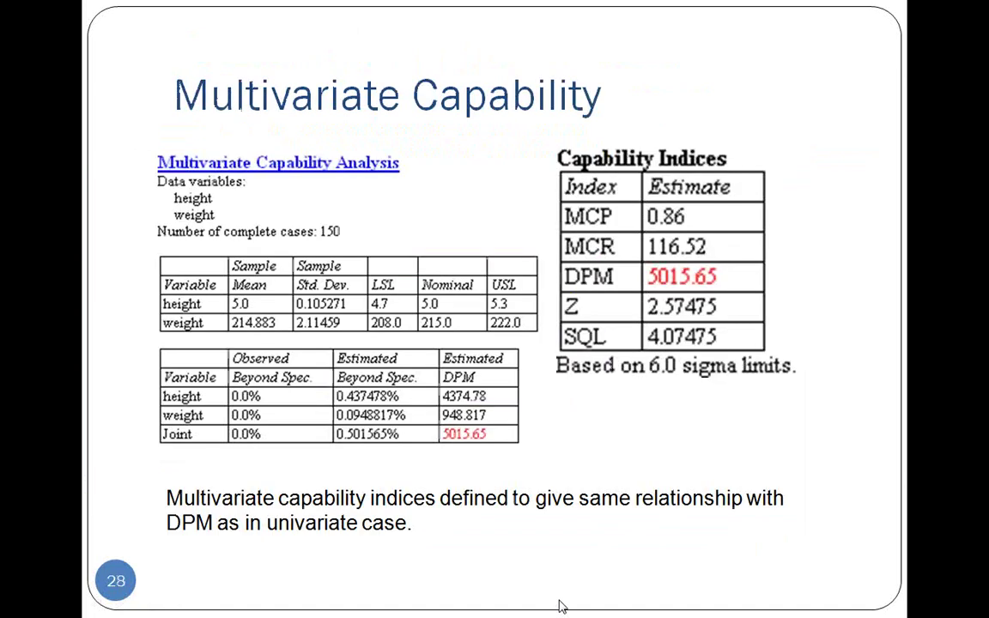
key("Right")
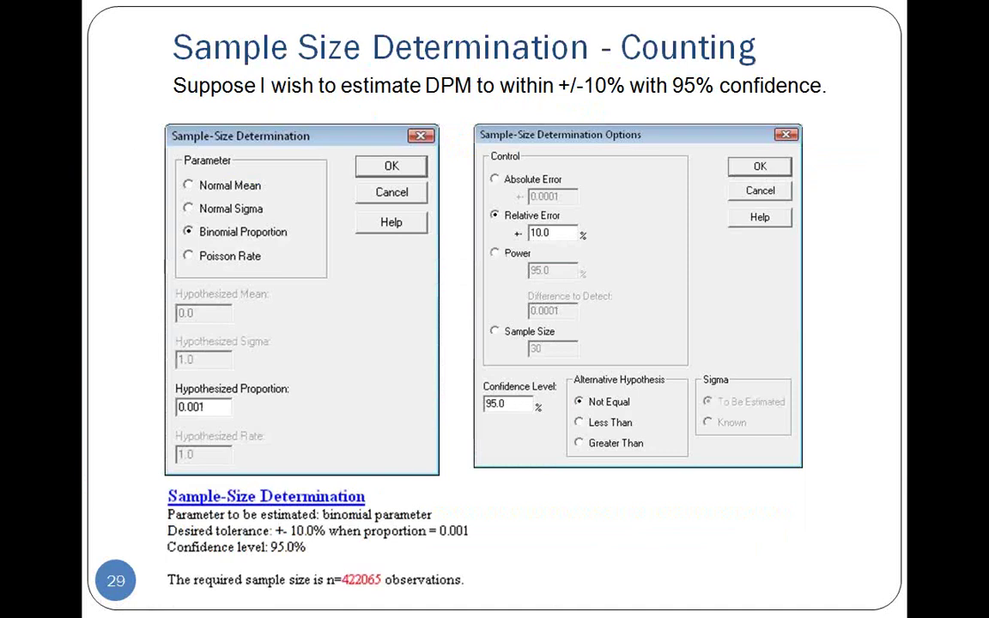
key("Right")
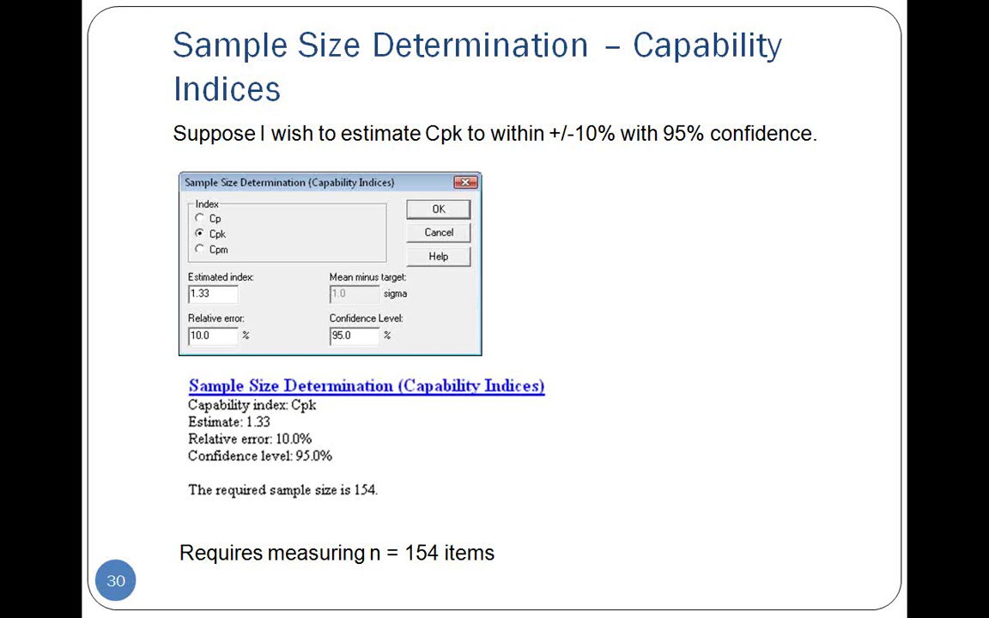
key("Right")
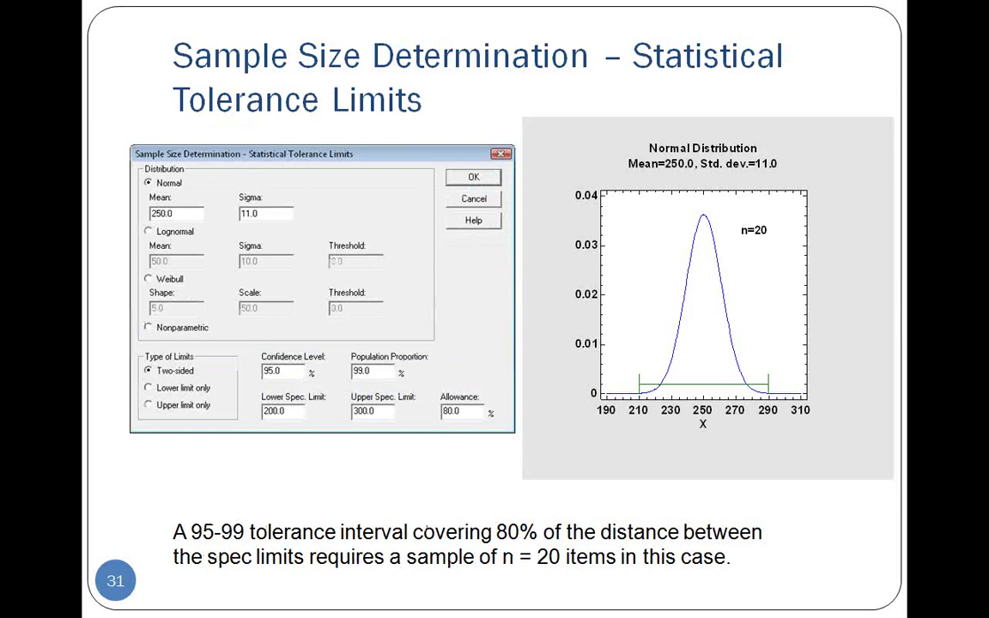
key("alt+Tab")
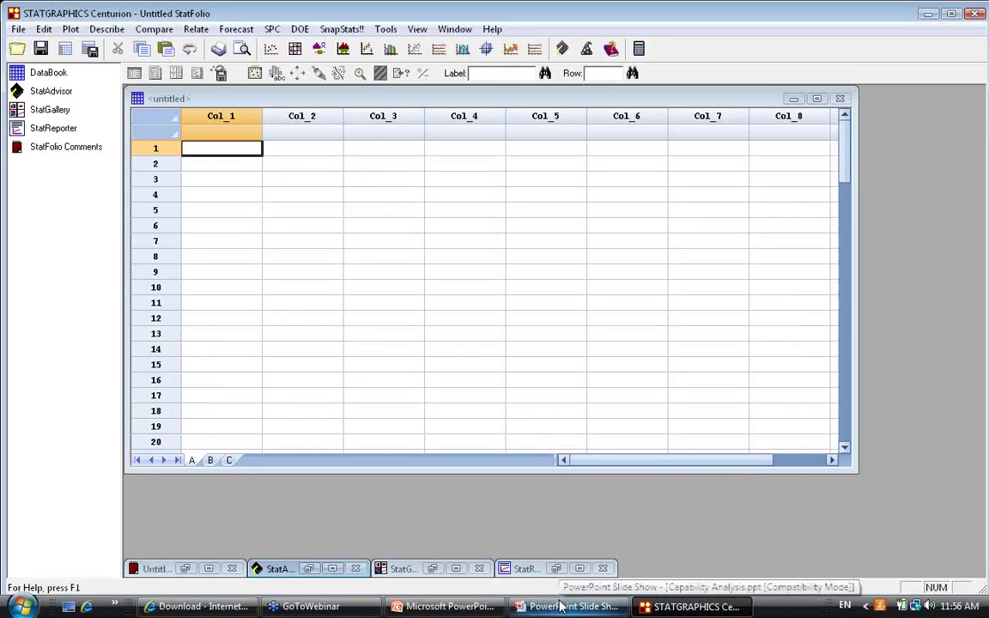
- Determine the one-sample size for estimating a binomial proportion of 0.001 within a 10% relative error at 95% confidence
left_click(391, 32)
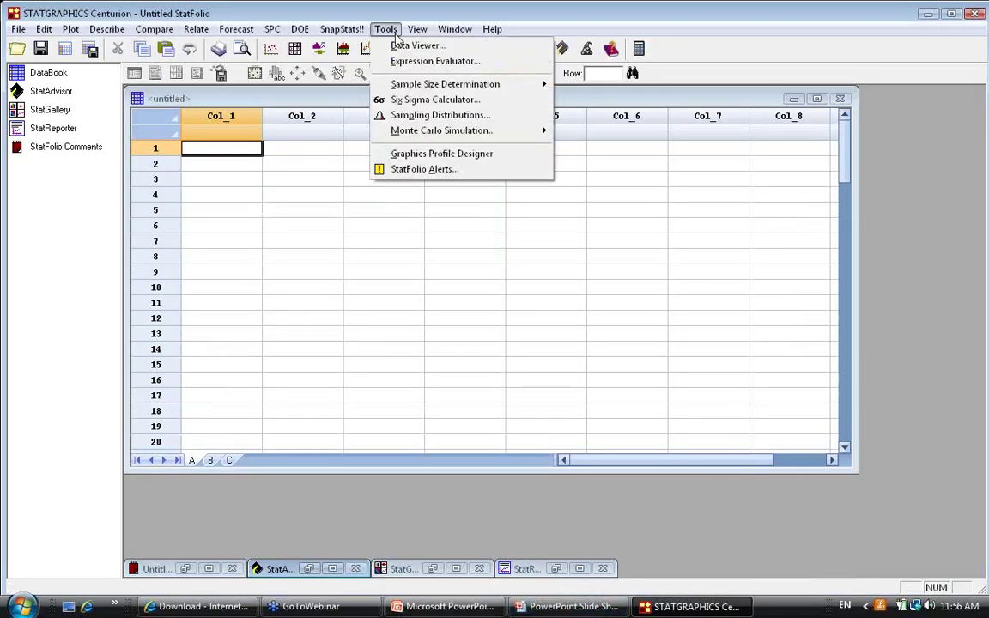
mouse_move(436, 88)
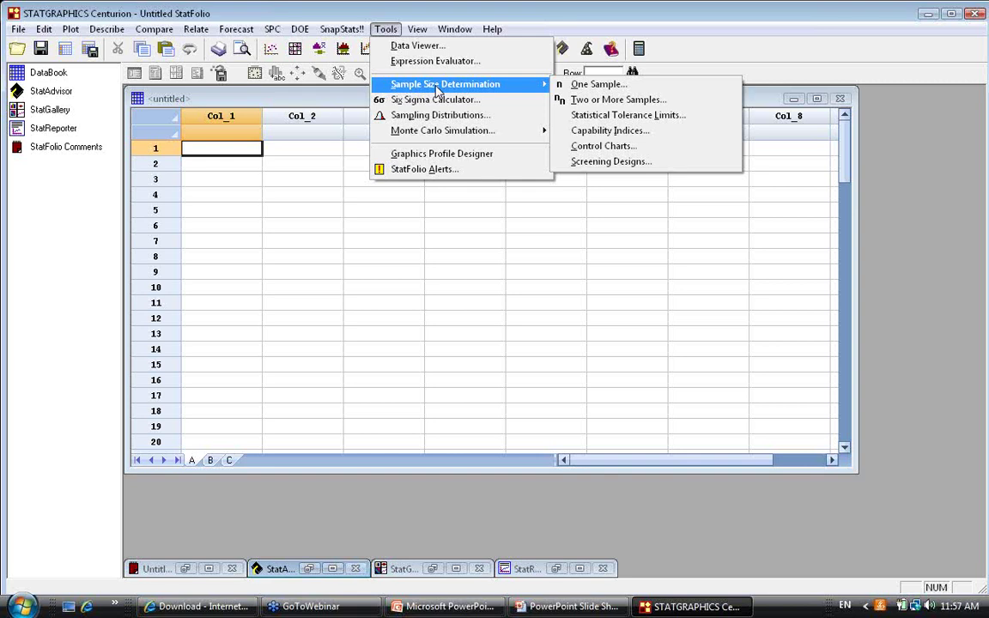
left_click(587, 87)
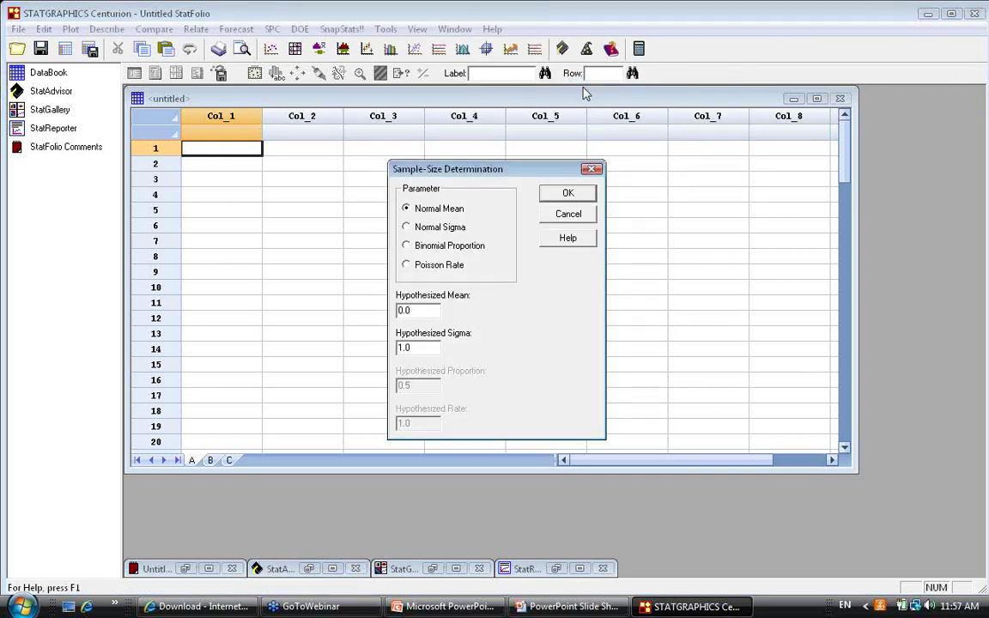
left_click(430, 246)
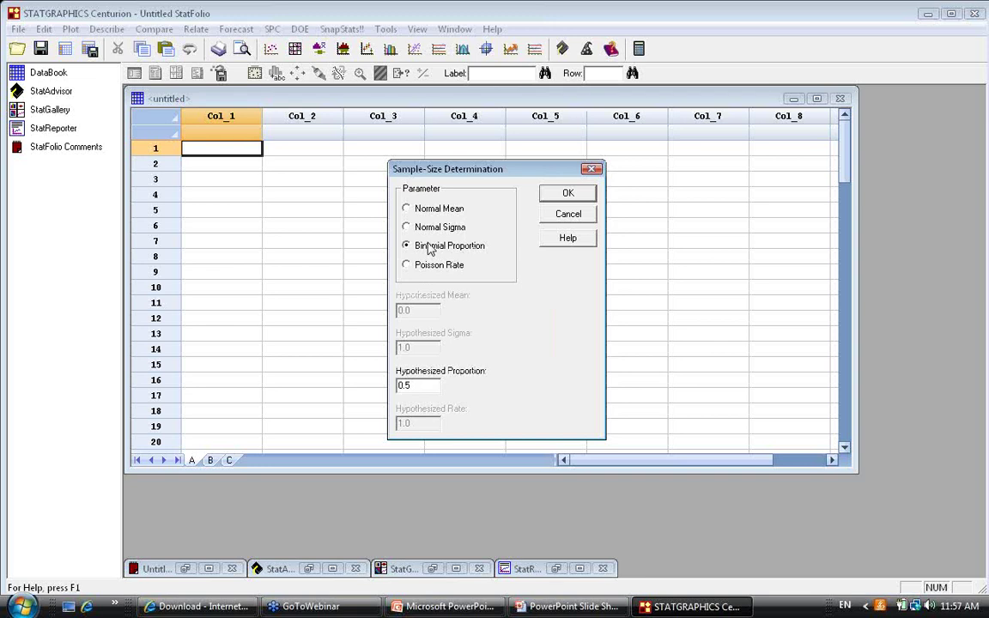
left_click(427, 383)
key("BackSpace")
type("01")
key("BackSpace")
type("01")
left_click(559, 194)
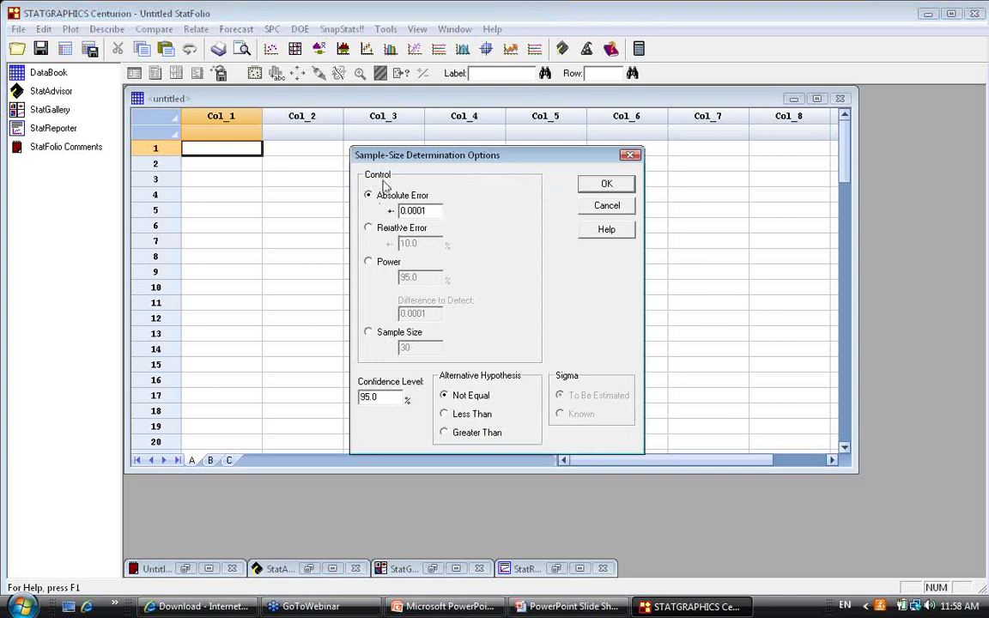
left_click(370, 230)
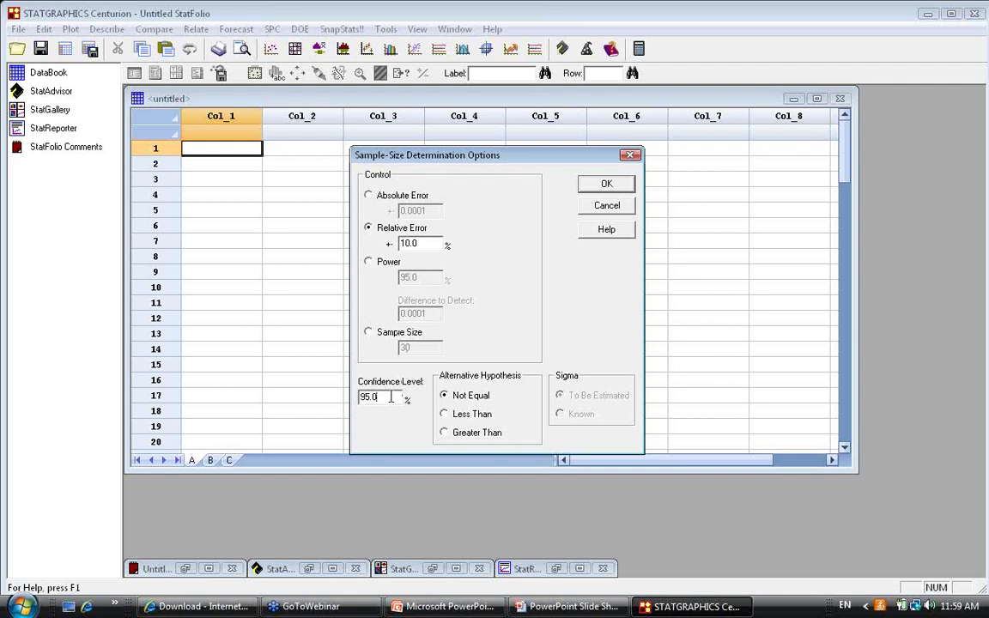
left_click(599, 186)
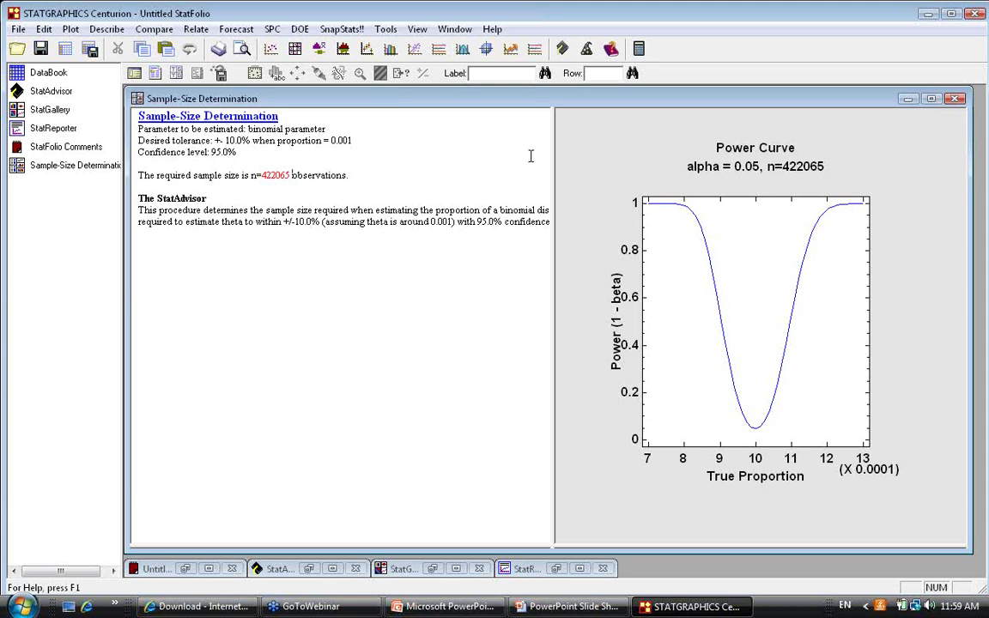
- Set the relative error of the binomial proportion sample-size analysis to 50%
right_click(468, 152)
left_click(498, 179)
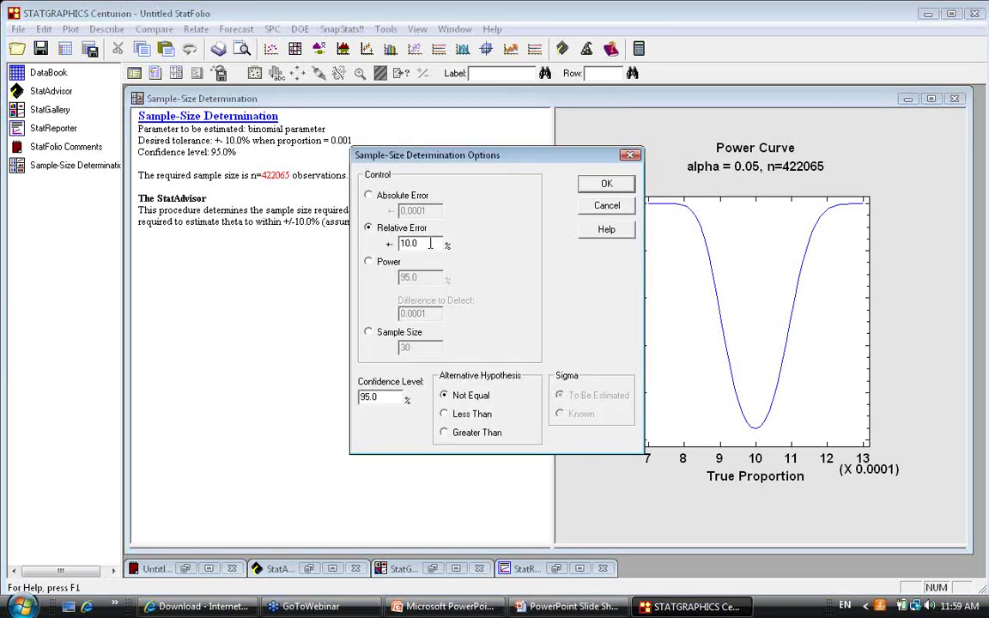
left_click_drag(430, 244, 391, 247)
type("50")
left_click(604, 183)
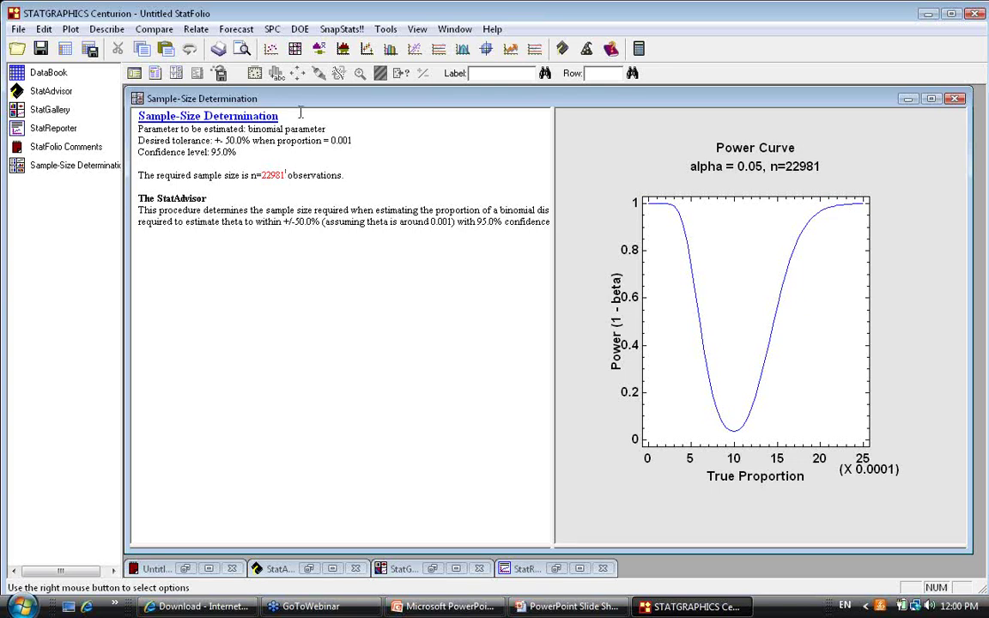
- Determine the sample size for capability index Cpk with estimated index 1.33, 10% relative error and 95% confidence
left_click(383, 30)
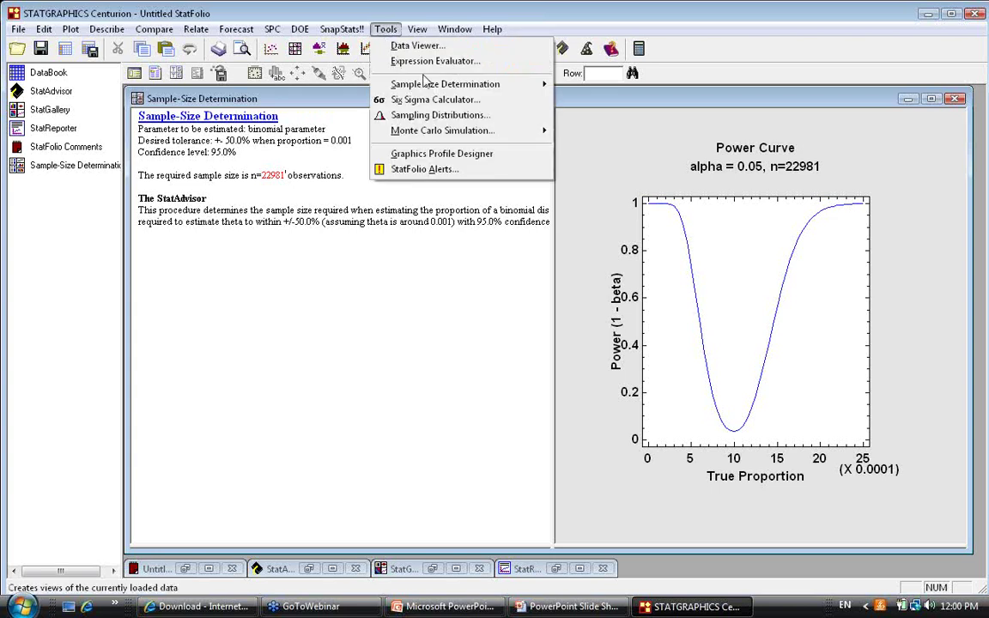
mouse_move(434, 87)
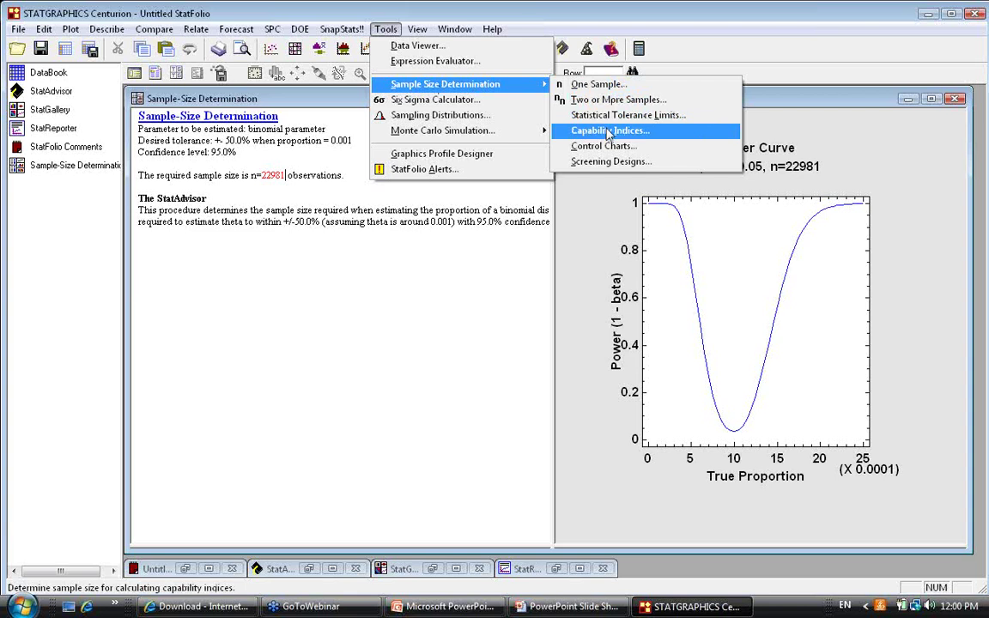
left_click(608, 131)
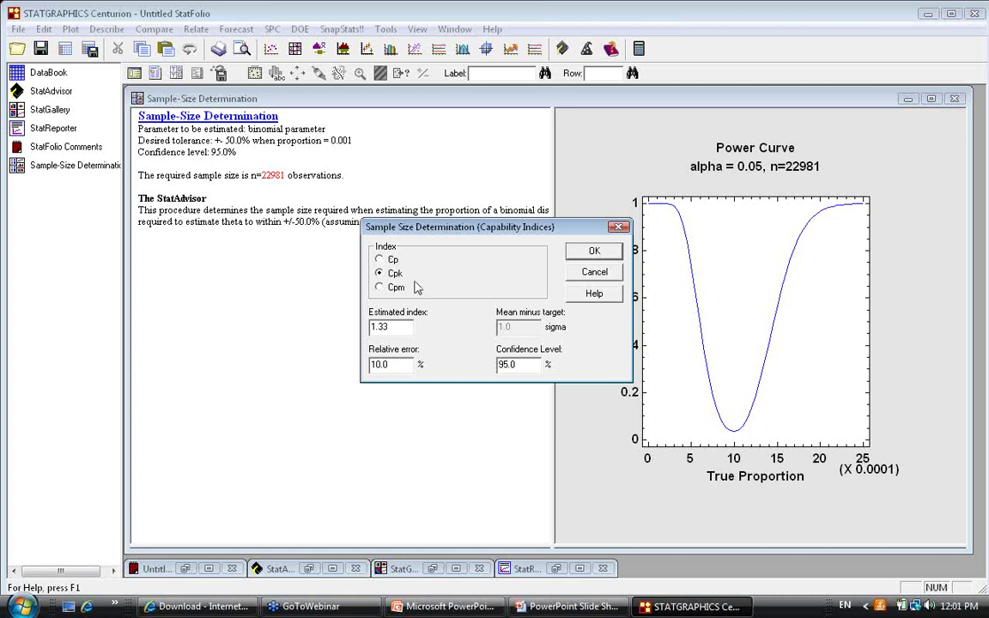
left_click(403, 326)
left_click(401, 365)
left_click(395, 327)
left_click(593, 250)
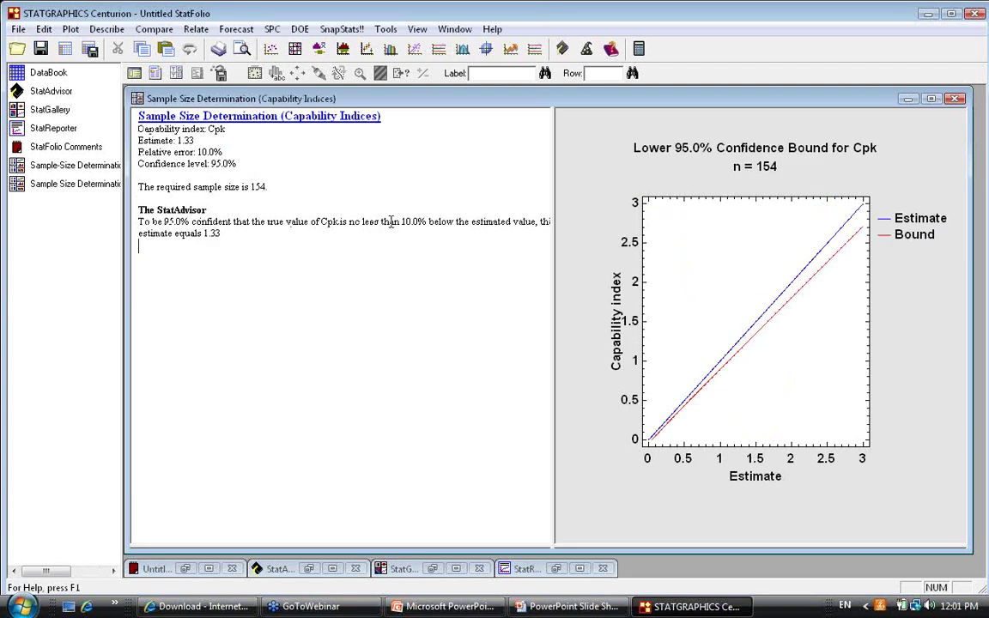
- Enlarge the Cpk sample-size summary and examine the required sample size and the StatAdvisor's interpretation
double_click(275, 184)
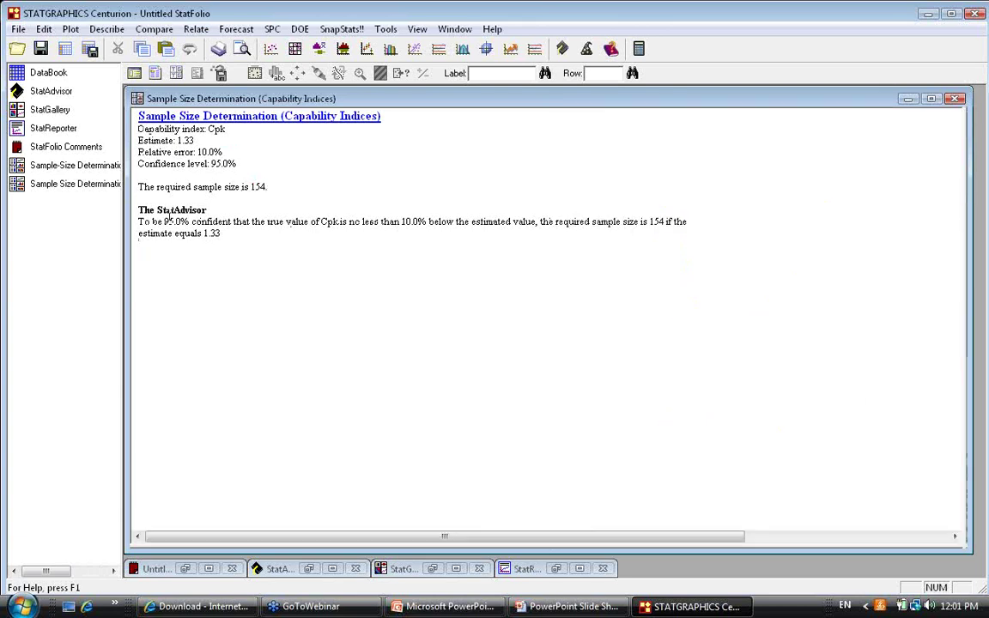
double_click(133, 234)
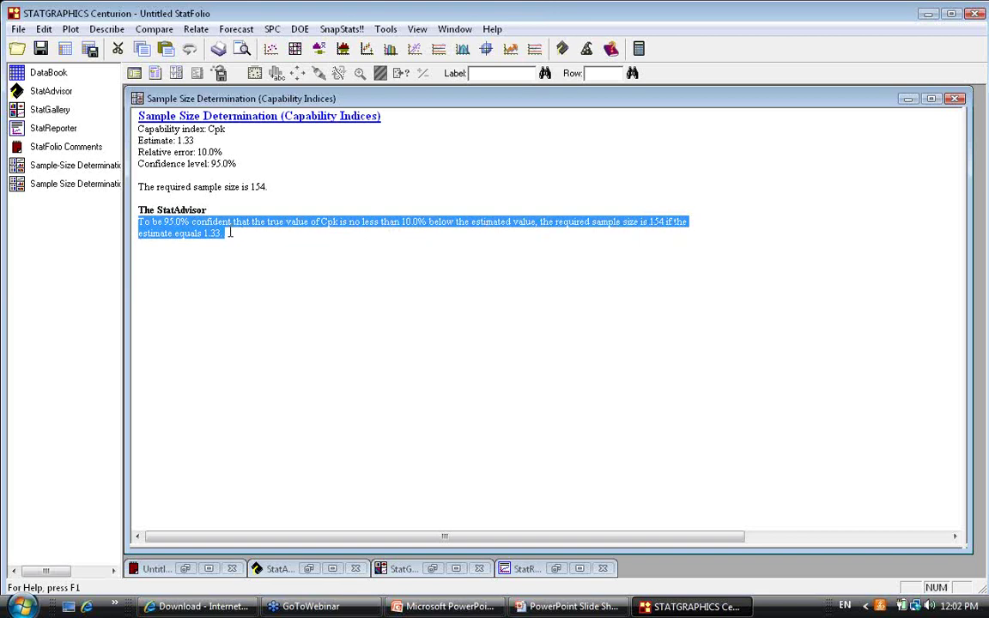
left_click(245, 204)
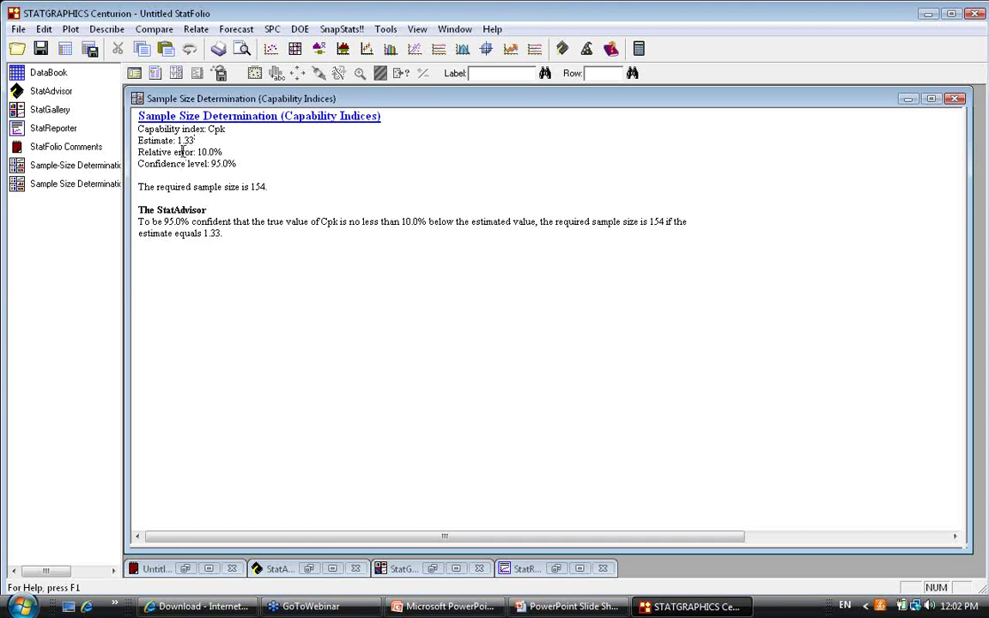
left_click(293, 188)
key("BackSpace")
type(".")
- Start a sample size determination for statistical tolerance limits, using a normal distribution with mean 250 and sigma 11
left_click(385, 31)
mouse_move(493, 84)
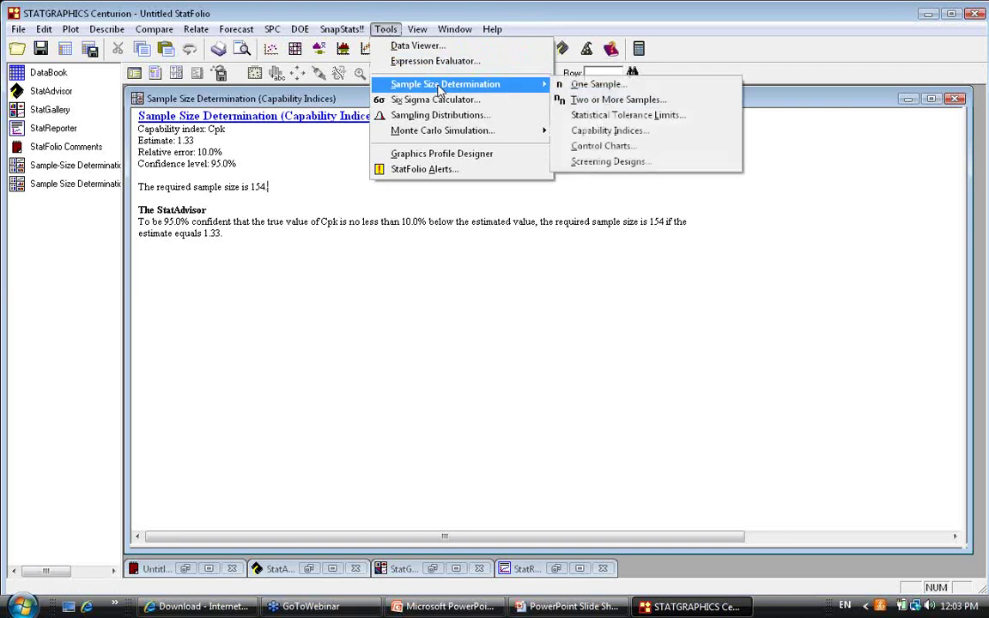
left_click(626, 116)
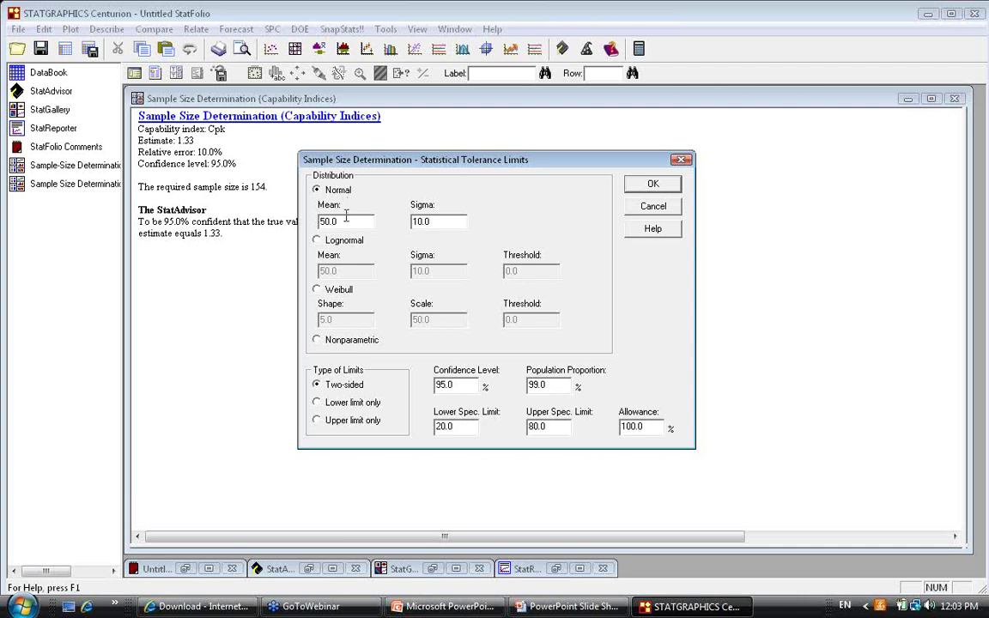
double_click(349, 223)
type("200")
key("Tab")
type("11")
double_click(352, 221)
type("250")
- Set the lower and upper specification limits to 200 and 300 with an 80% allowance, and calculate the tolerance-limit sample size
left_click_drag(461, 427, 439, 432)
type("200")
key("Tab")
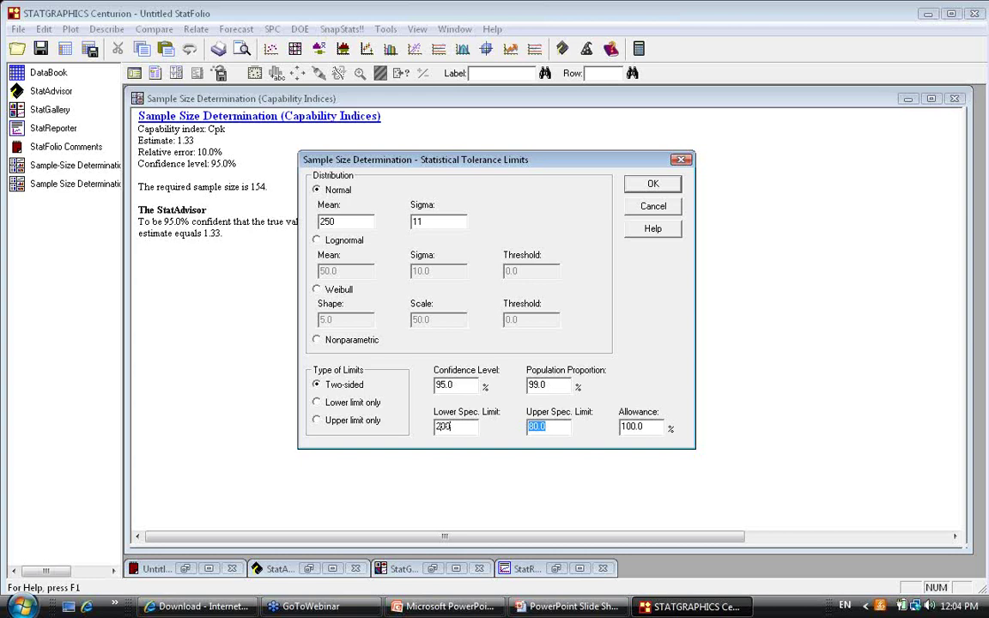
type("300")
key("BackSpace")
key("BackSpace")
key("BackSpace")
key("BackSpace")
key("BackSpace")
type("80")
left_click(360, 227)
left_click(628, 426)
left_click(647, 185)
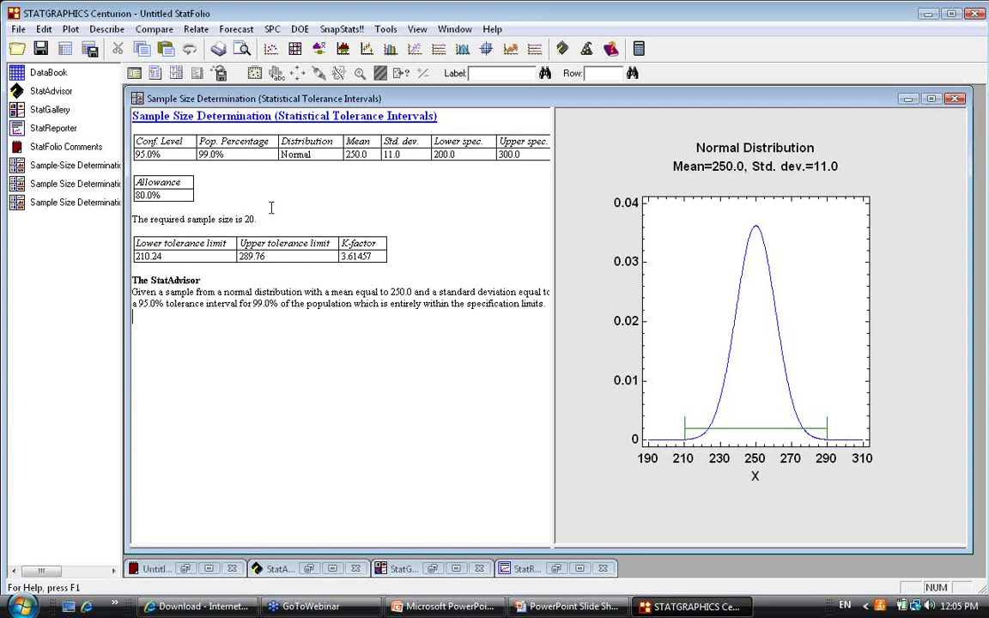
- Examine the required sample size and the enlarged normal distribution plot, and switch to the PowerPoint slide show
left_click_drag(258, 220, 144, 225)
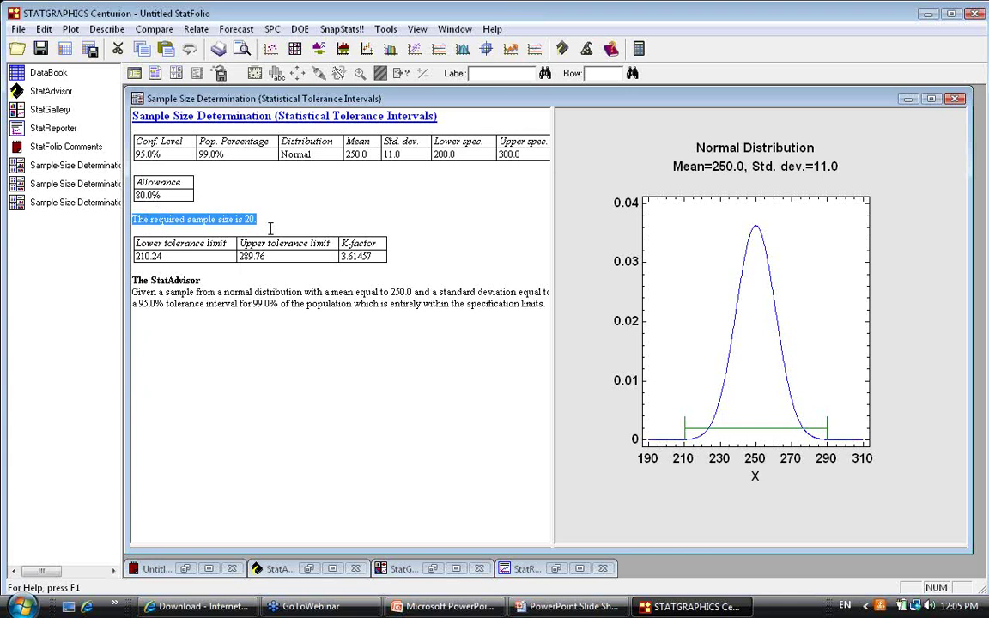
double_click(816, 258)
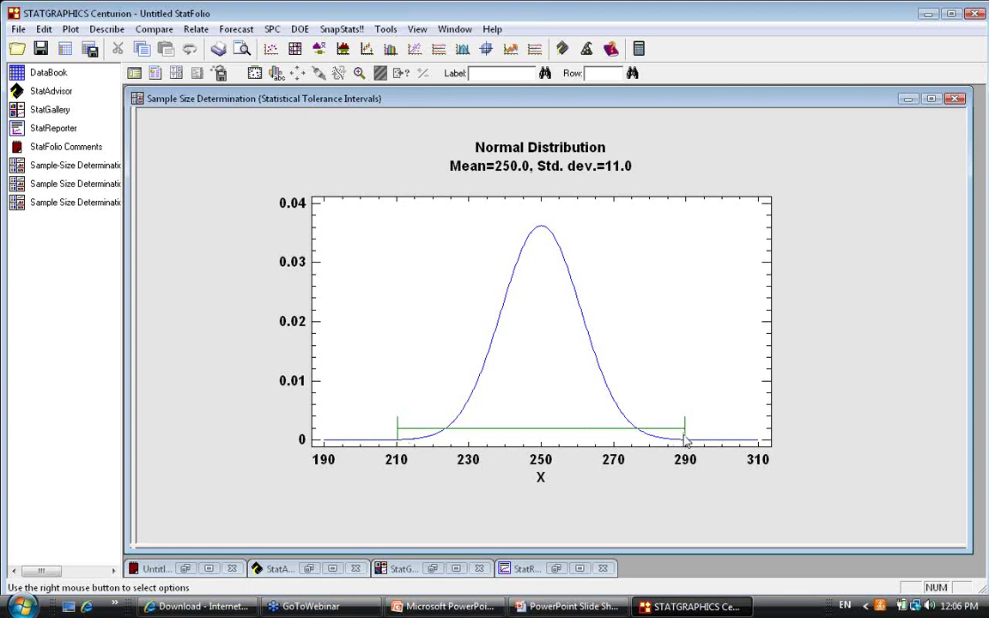
left_click(573, 607)
left_click(577, 611)
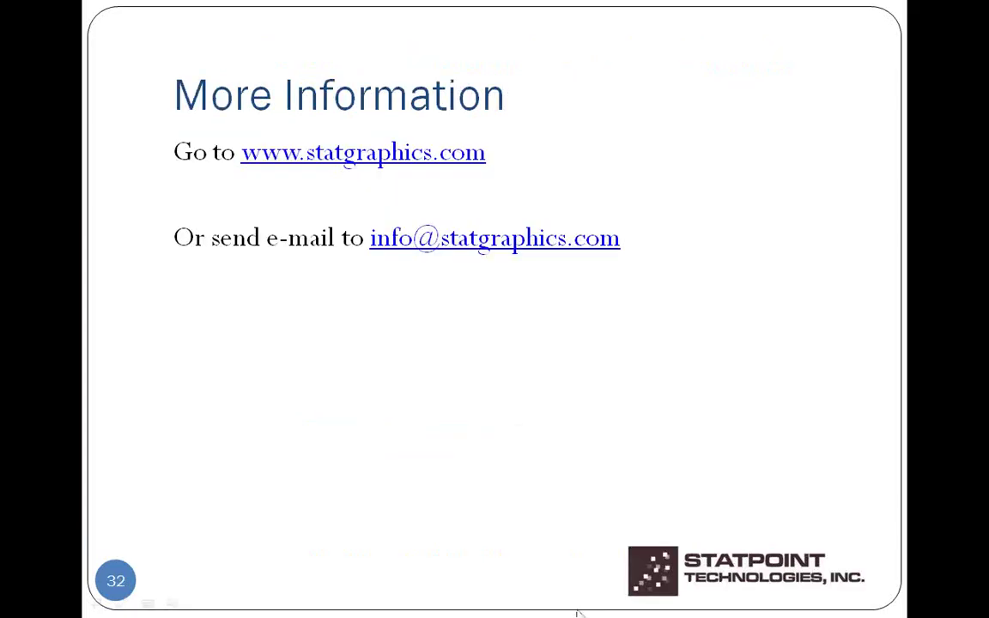
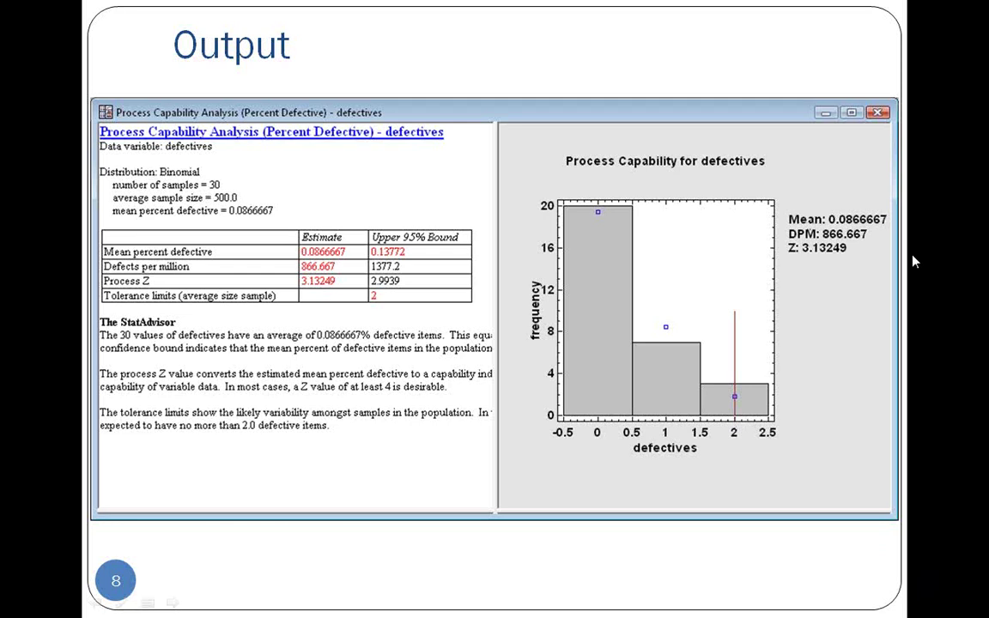
- Return to STATGRAPHICS and start a blank StatFolio, discarding the sample size analyses without saving them
key("alt+Tab")
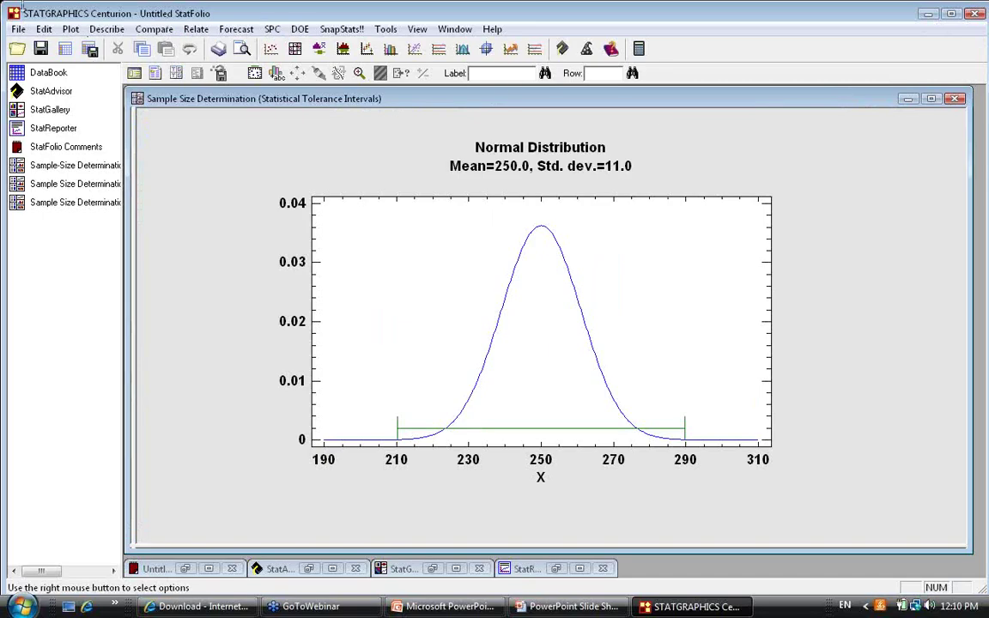
left_click(18, 28)
left_click(36, 46)
left_click(522, 347)
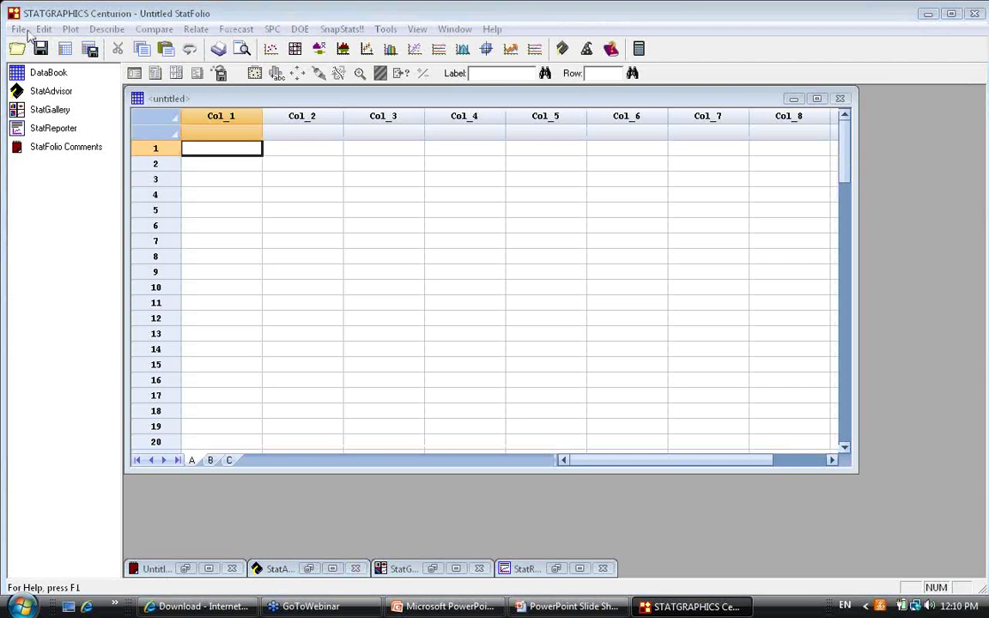
- Open the STATGRAPHICS data file bottles.sgd from the Webinar folder
left_click(65, 49)
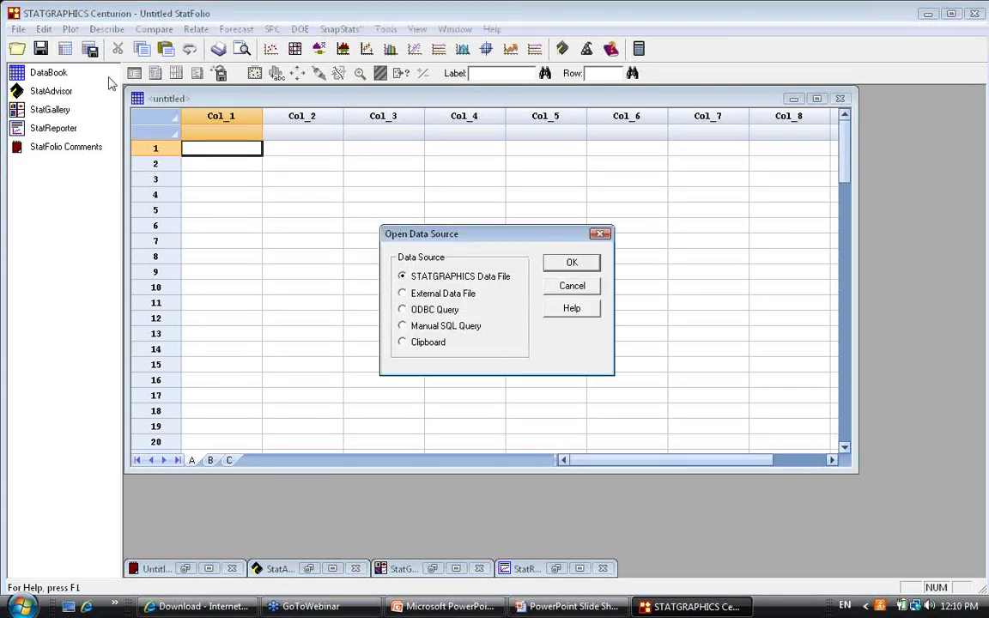
left_click(569, 263)
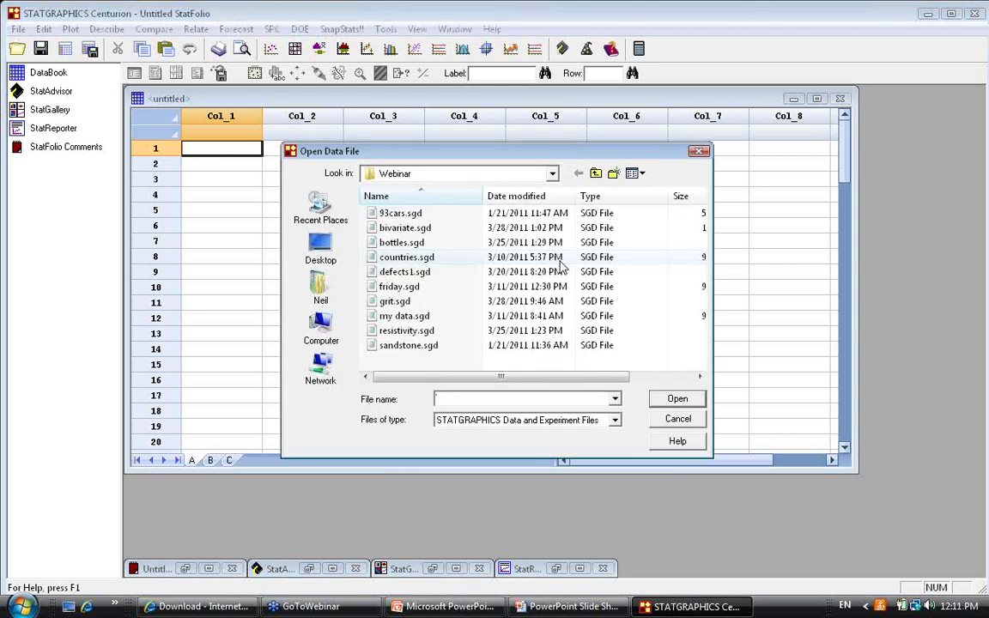
left_click(405, 243)
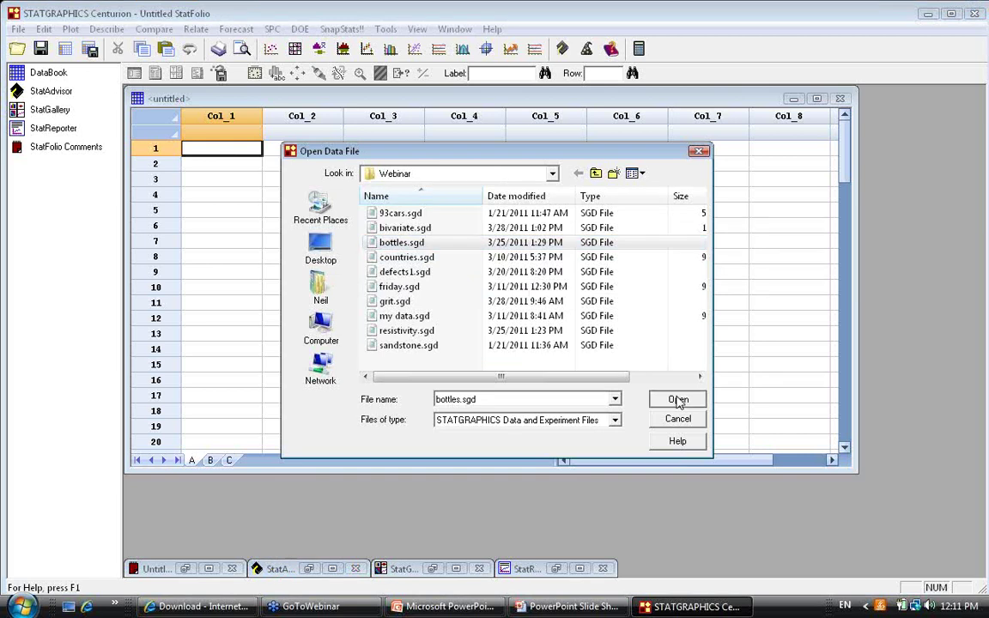
left_click(677, 400)
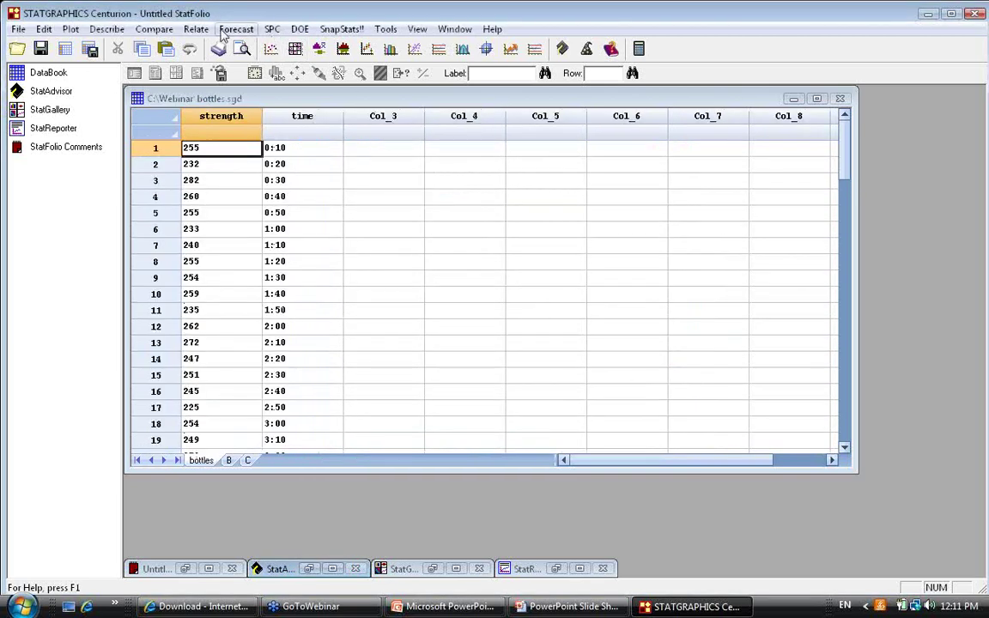
- Start a process capability analysis for individuals with strength as the data and time as the date/time labels
left_click(272, 32)
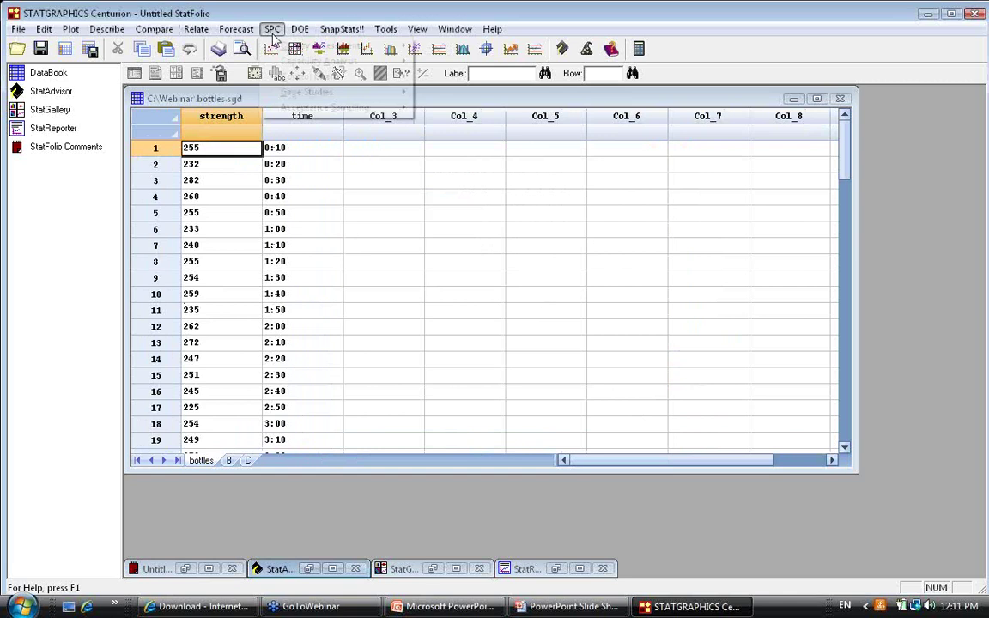
mouse_move(404, 60)
mouse_move(485, 64)
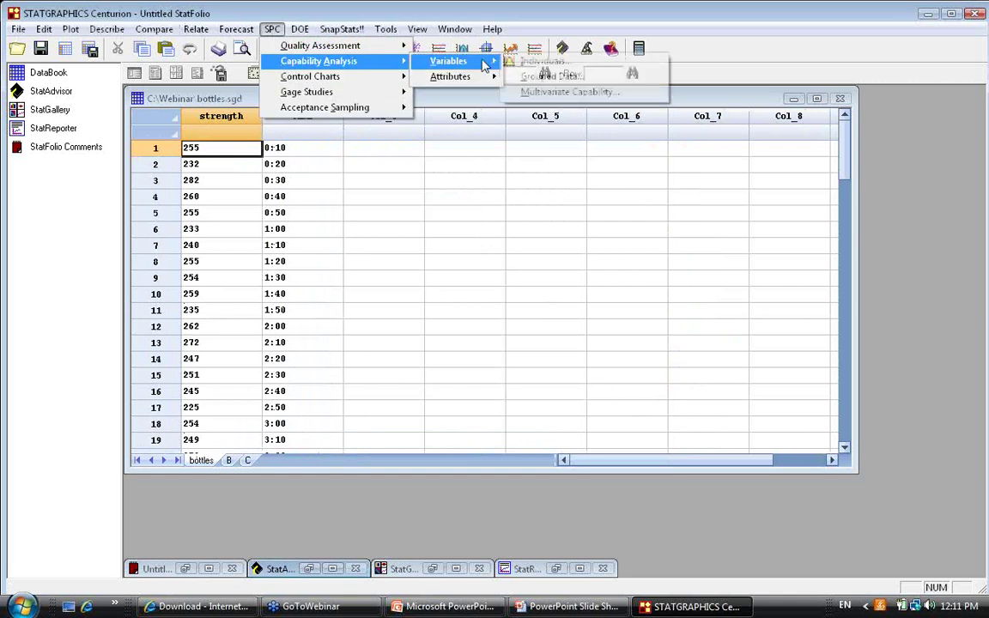
left_click(540, 62)
left_click(449, 220)
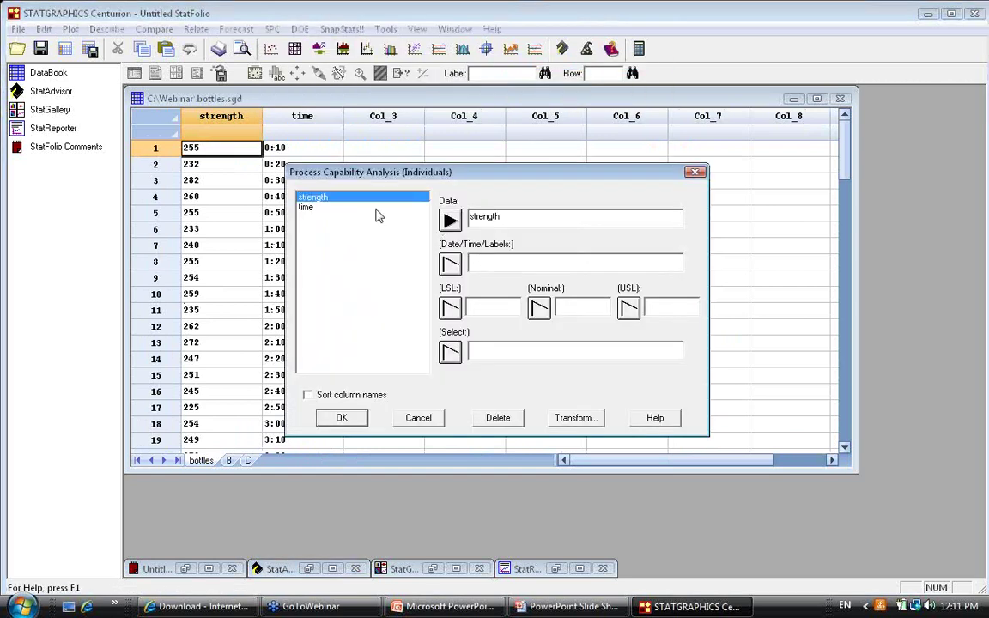
left_click(361, 206)
left_click(449, 264)
- Set the lower specification limit to 200, the nominal to 250 and the upper limit to 300, and proceed to the analysis options
type("200")
key("Tab")
type("25")
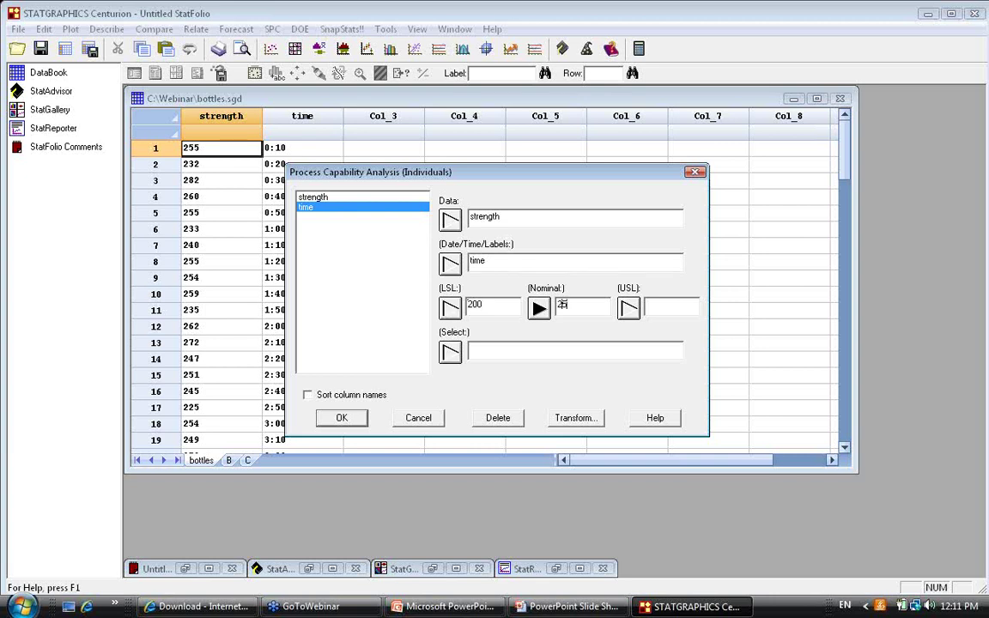
type("0")
key("Tab")
type("300")
left_click(344, 418)
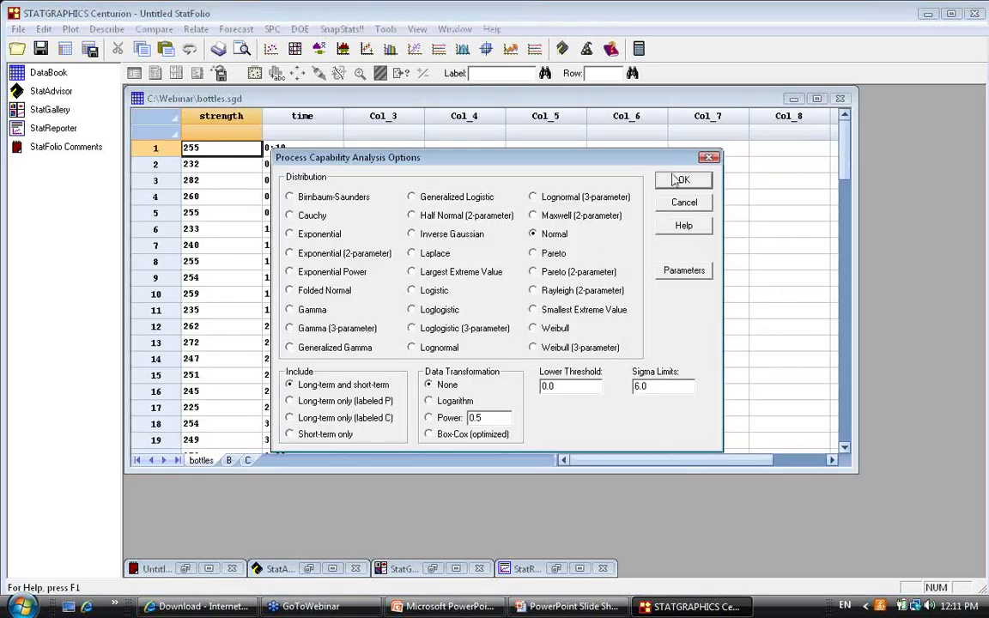
- Run the capability analysis with the normal distribution and the preselected tables and graphs, and enlarge the capability plot
left_click(677, 180)
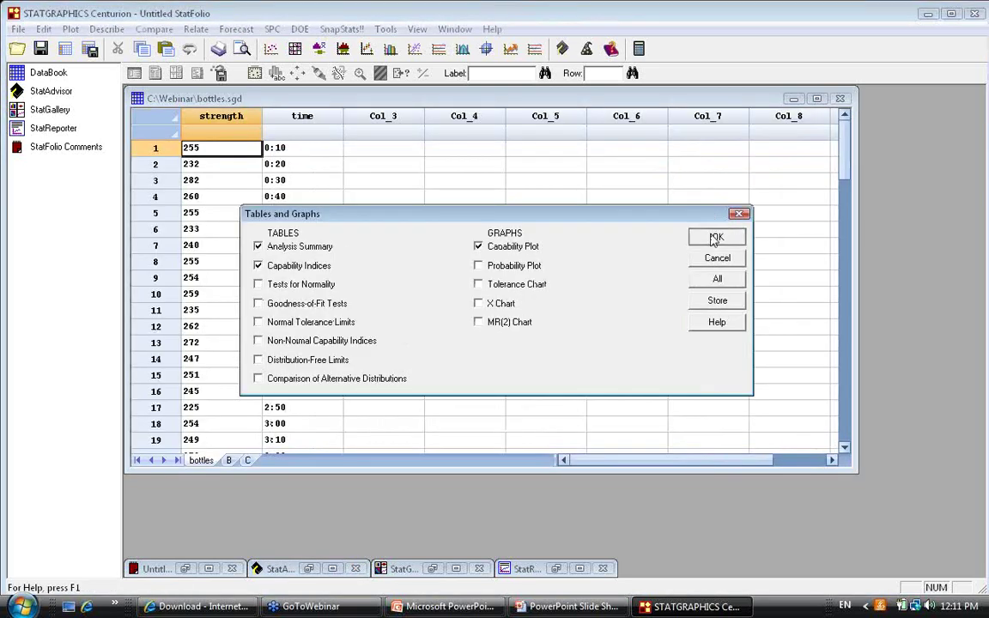
left_click(712, 235)
double_click(807, 282)
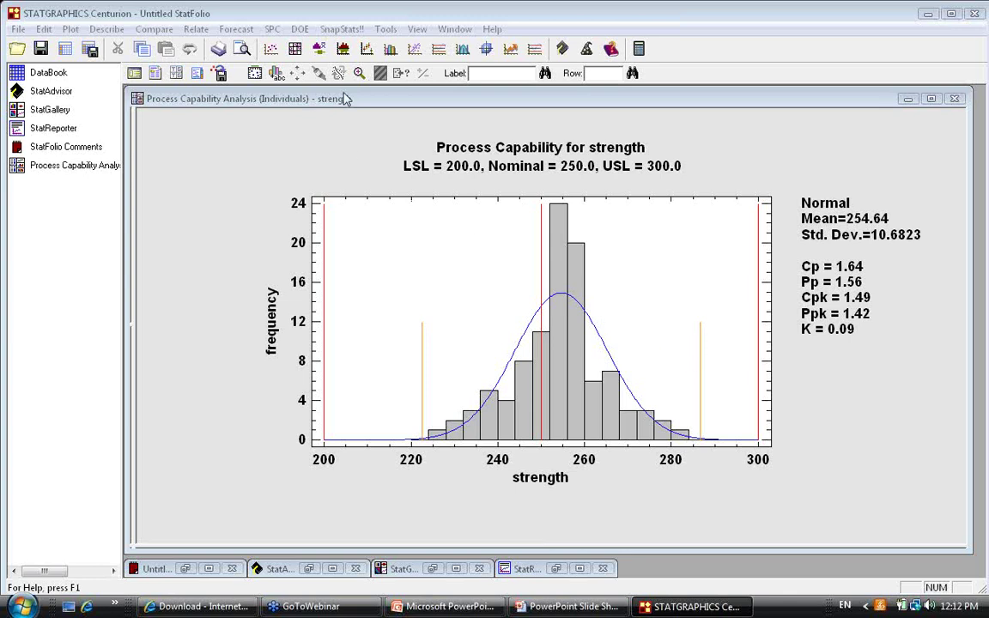
- Add a horizontal text label "3-sigma" to the capability plot and place it just above the upper sigma limit line
left_click(276, 73)
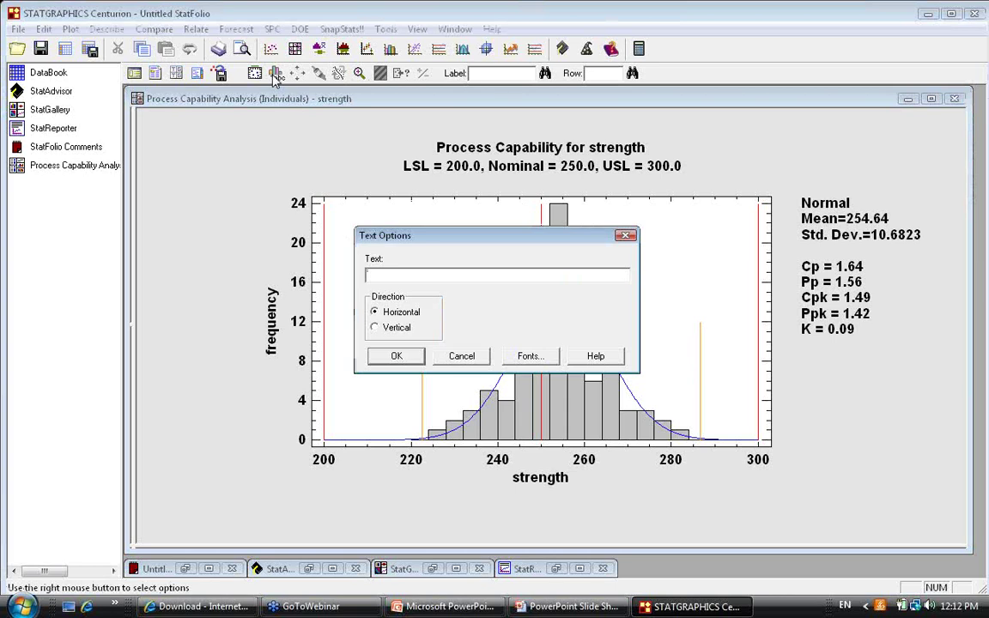
type("3-sigma")
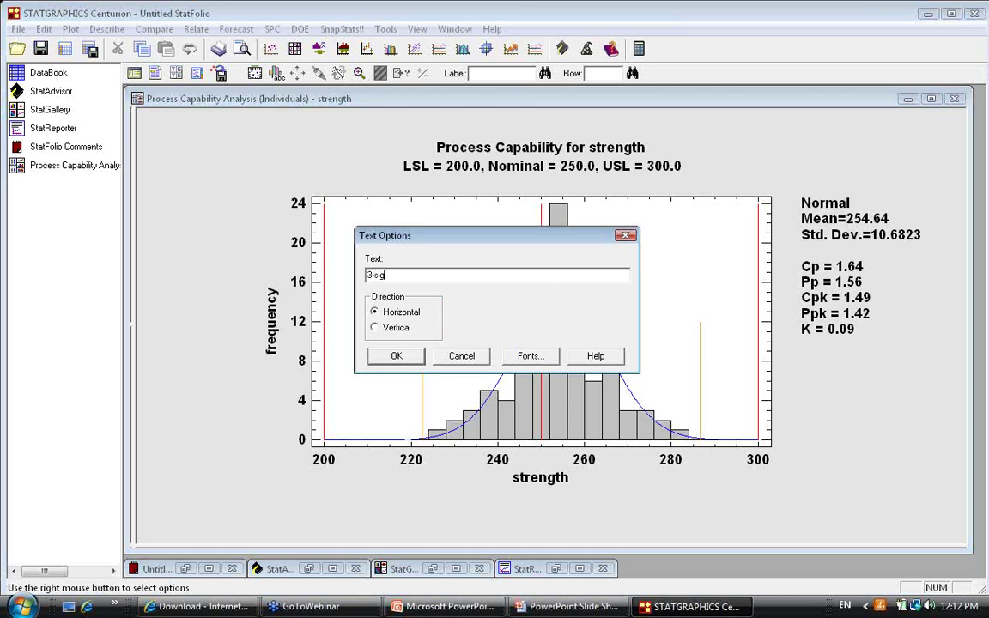
left_click(397, 357)
left_click_drag(554, 198, 698, 305)
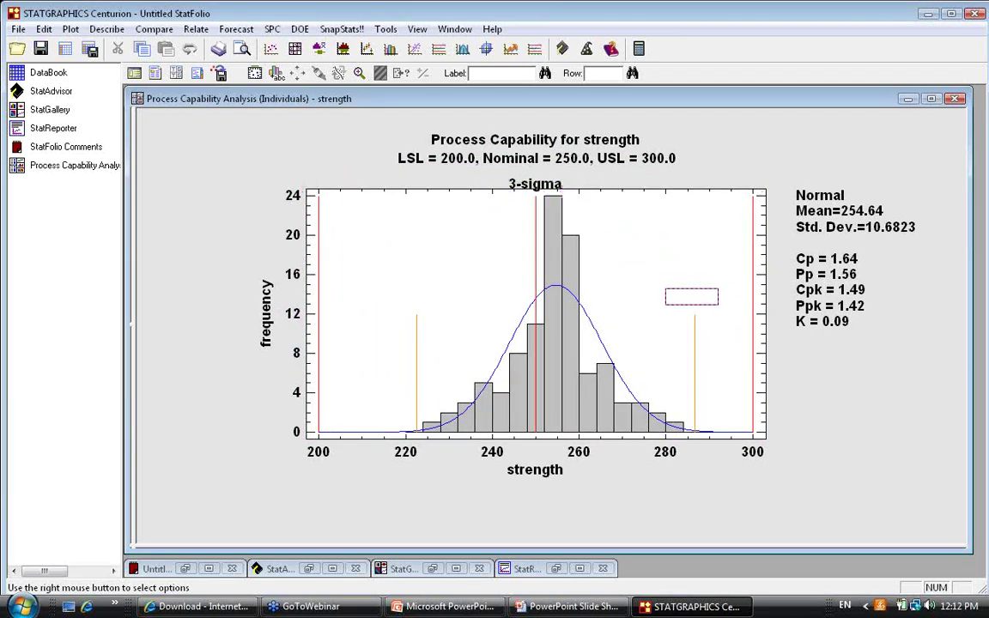
left_click(553, 185)
left_click_drag(553, 186, 553, 179)
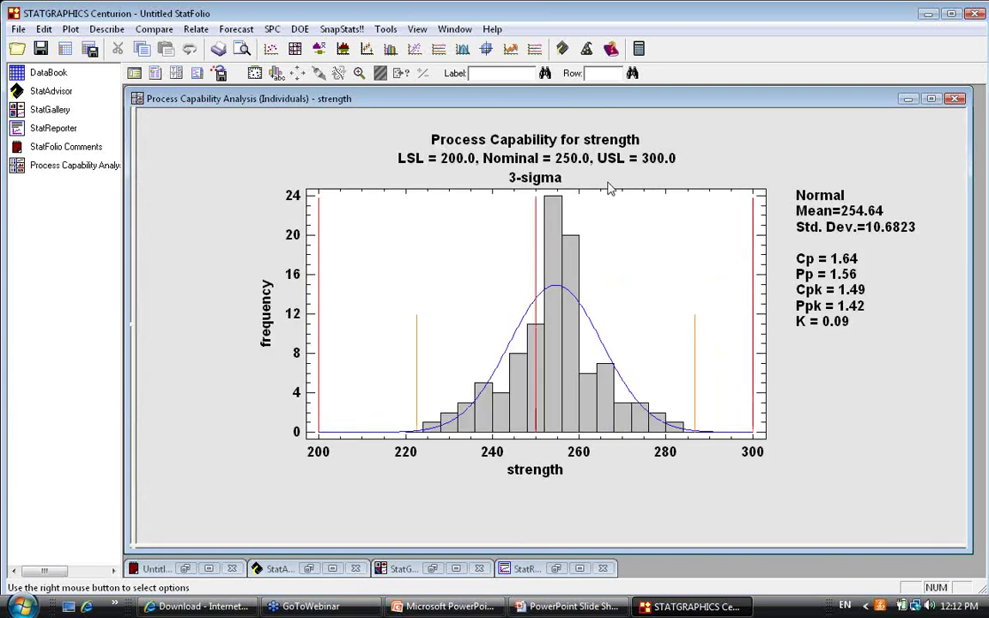
left_click_drag(534, 178, 696, 297)
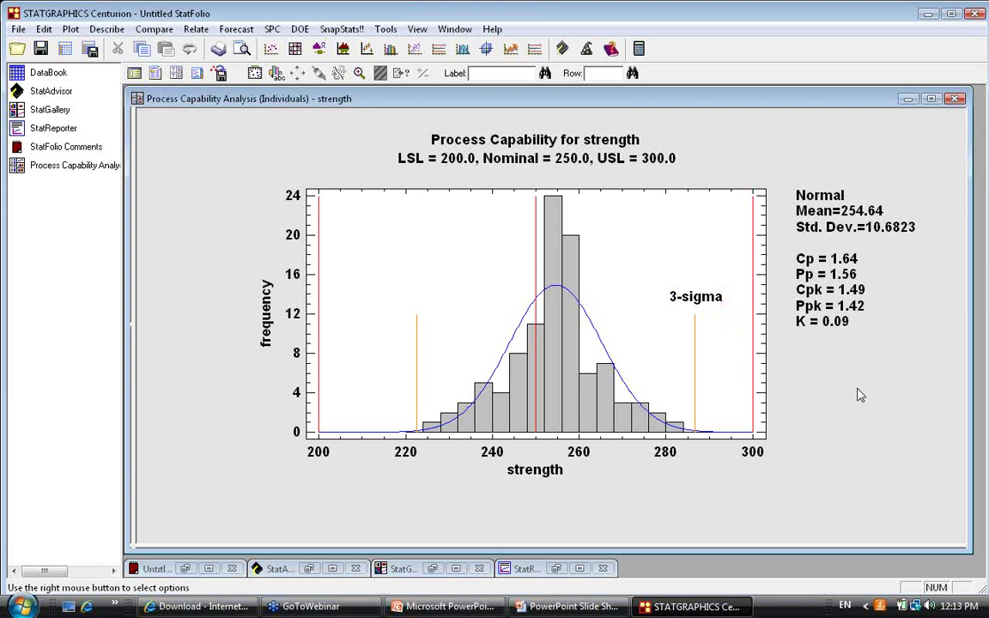
- Copy the capability plot to the StatGallery, paste it into the first pane of page 1 and enlarge that pane
right_click(308, 144)
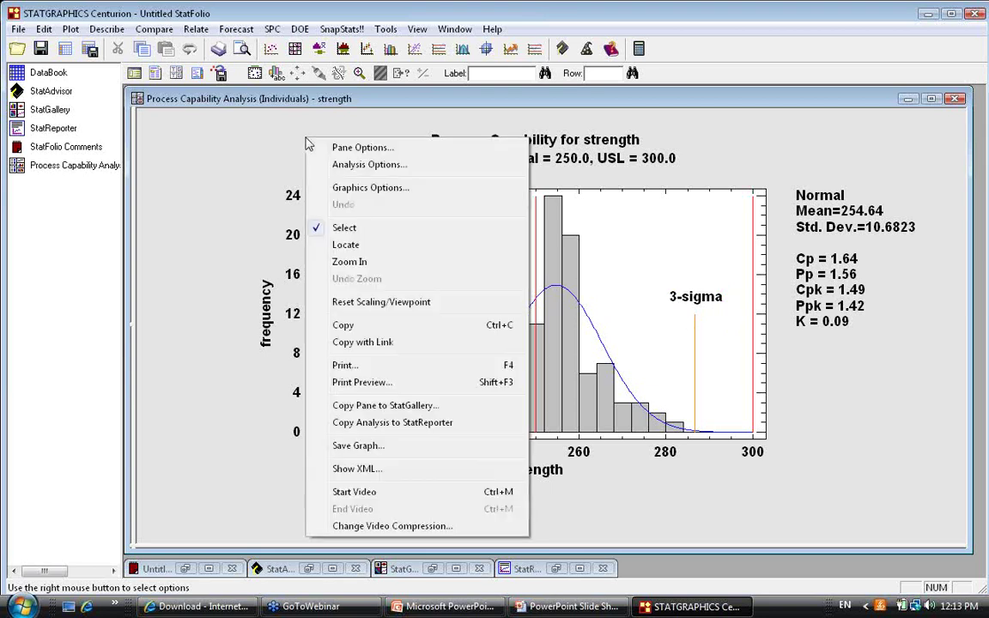
left_click(435, 406)
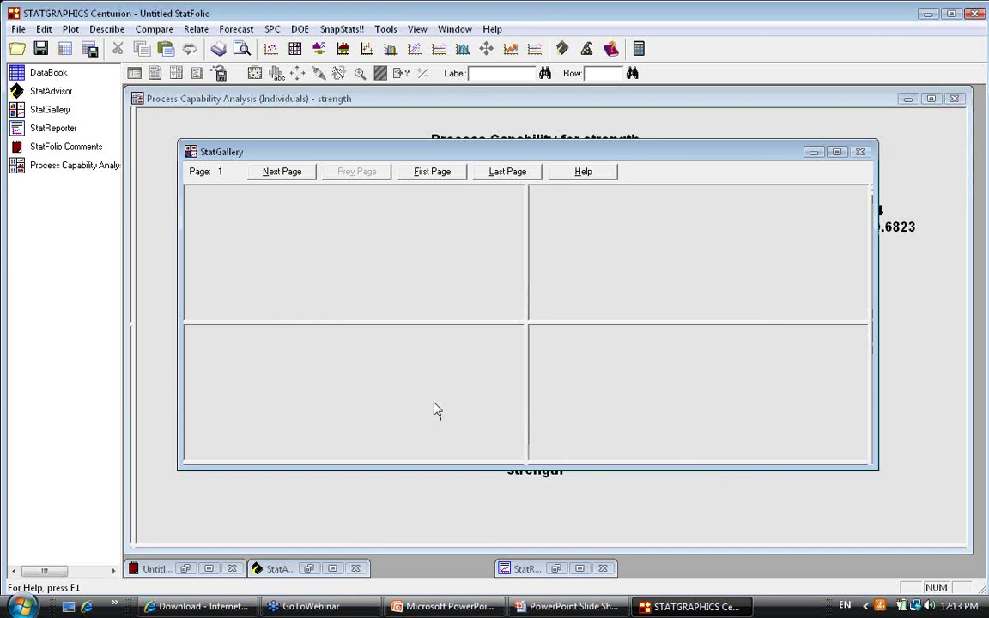
right_click(306, 222)
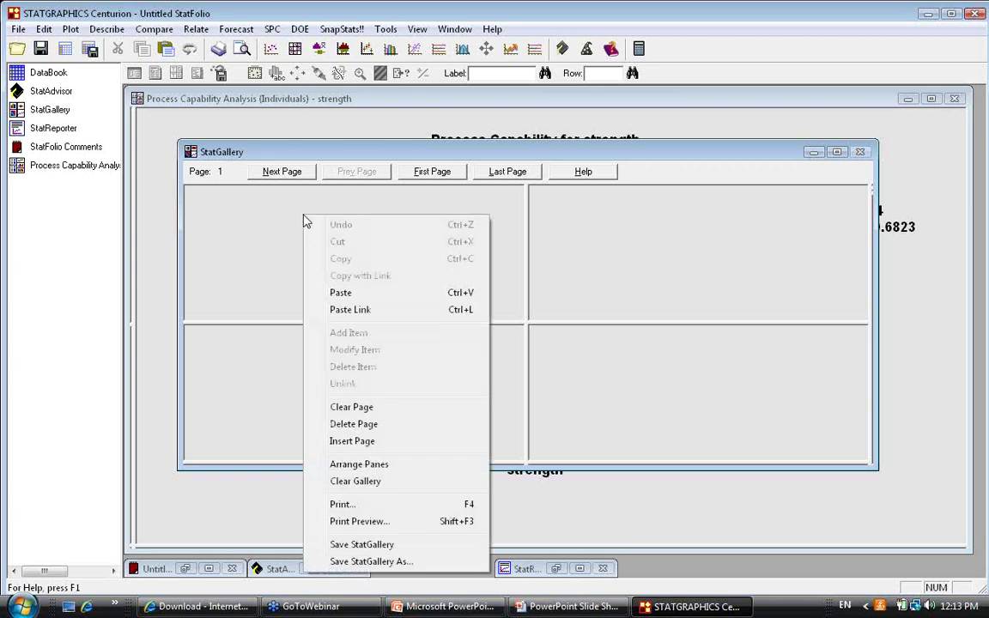
left_click(361, 296)
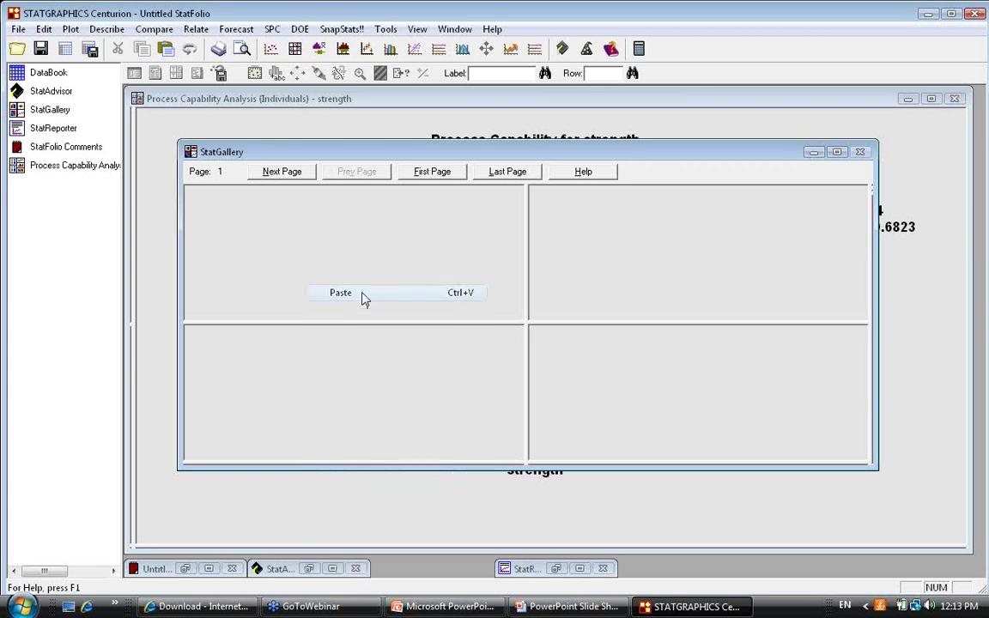
double_click(457, 309)
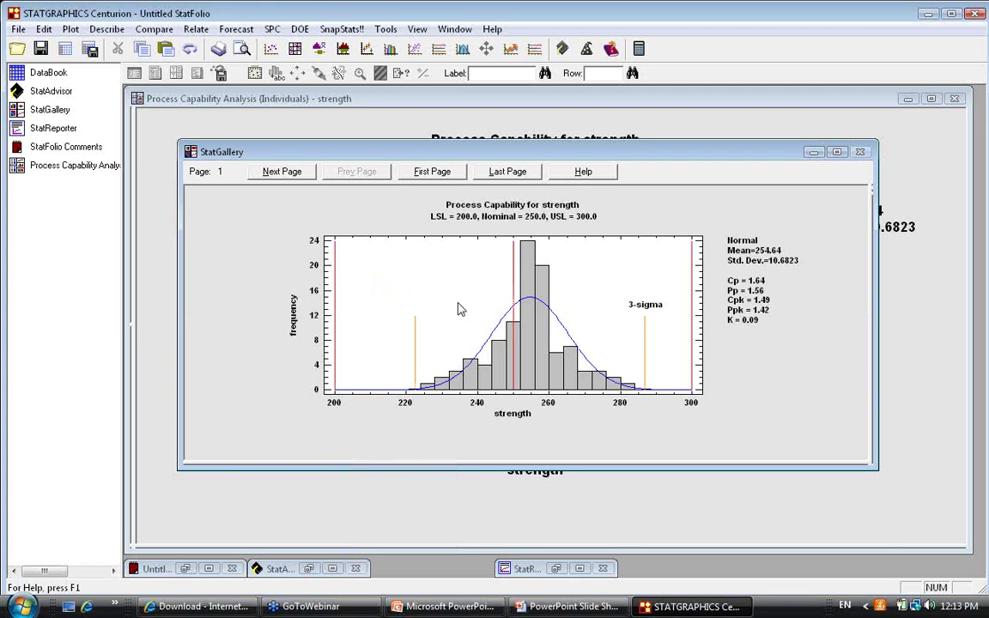
- Set the sigma limits of the strength capability analysis to 8
left_click(635, 129)
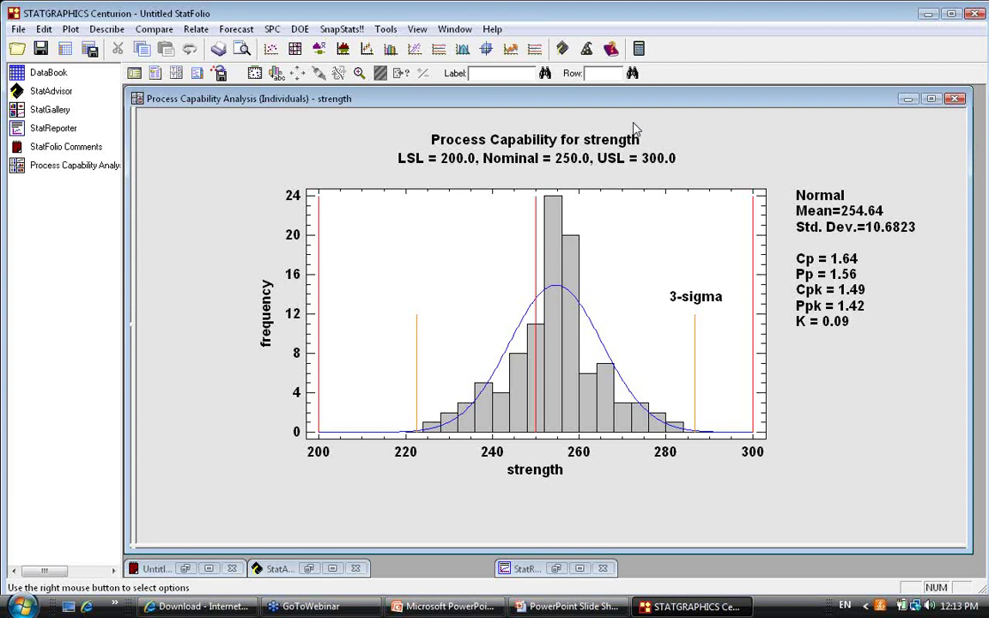
right_click(635, 129)
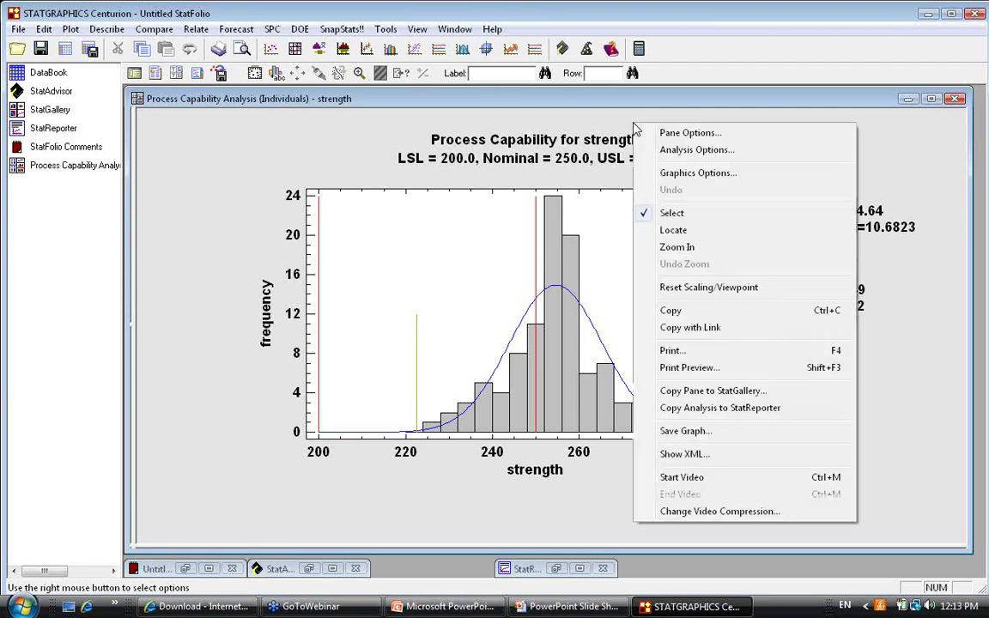
left_click(678, 151)
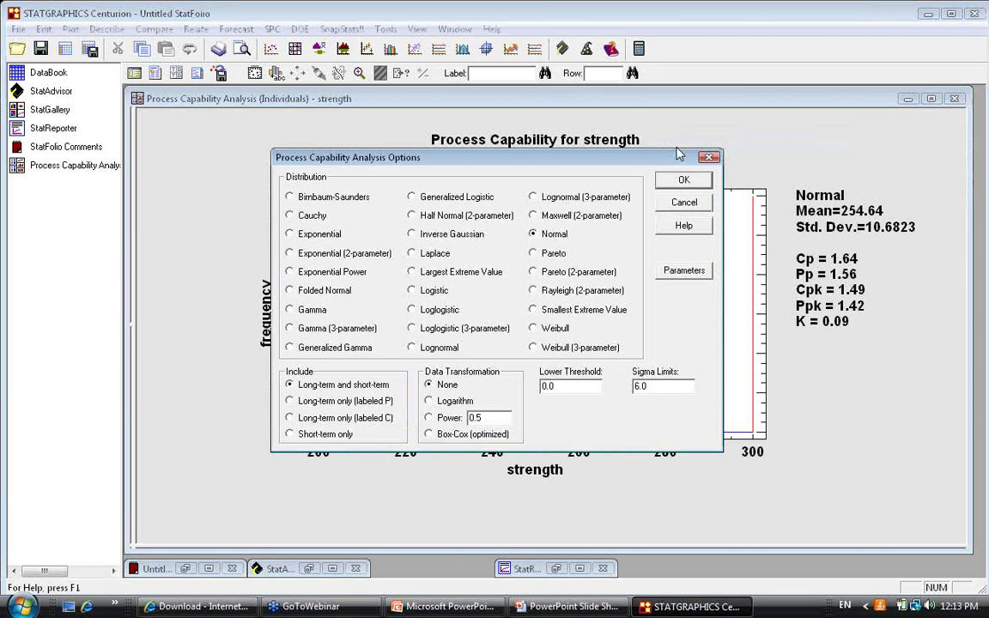
left_click_drag(652, 387, 628, 389)
type("8")
left_click(677, 180)
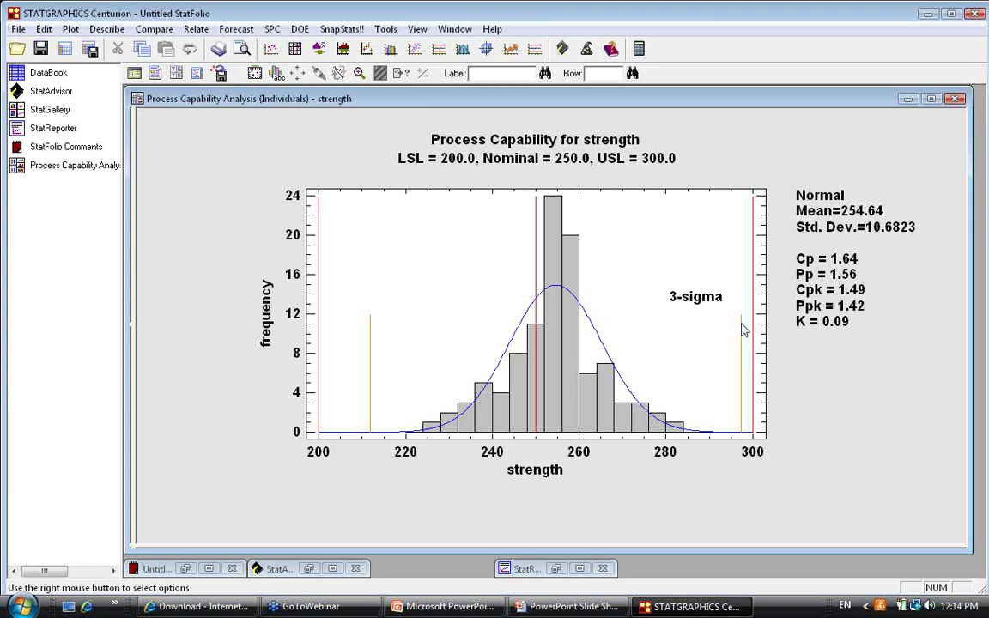
- Copy the updated capability plot to the StatGallery and paste it as an overlay on the existing graph
right_click(268, 150)
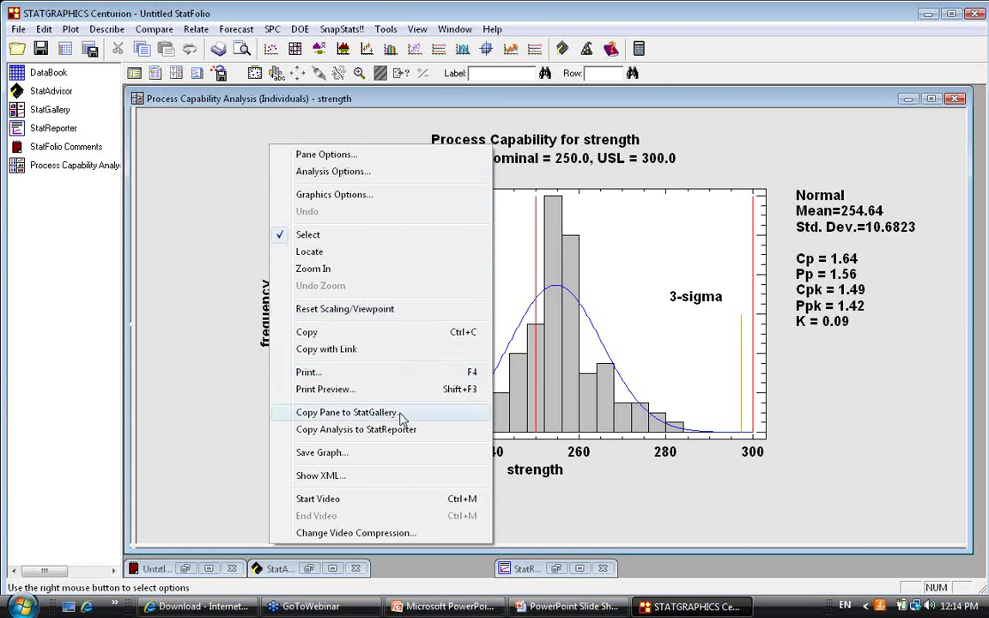
left_click(345, 412)
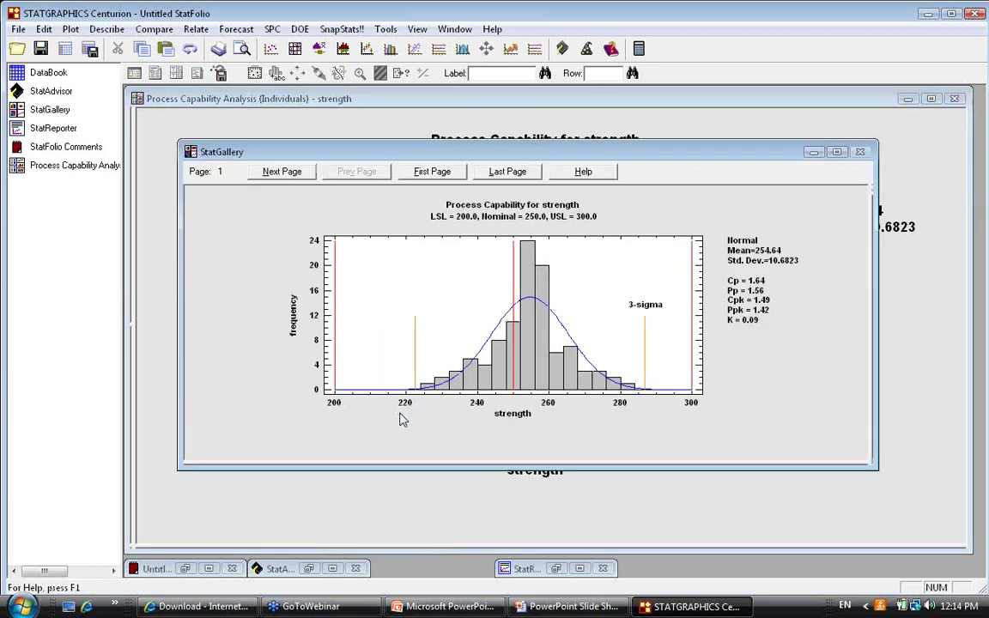
right_click(286, 219)
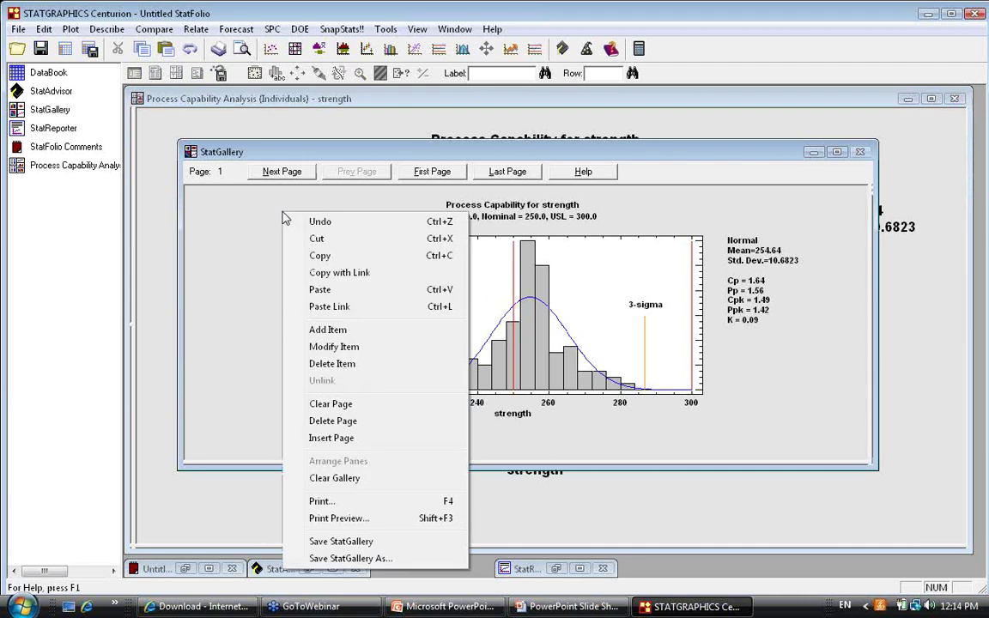
left_click(347, 292)
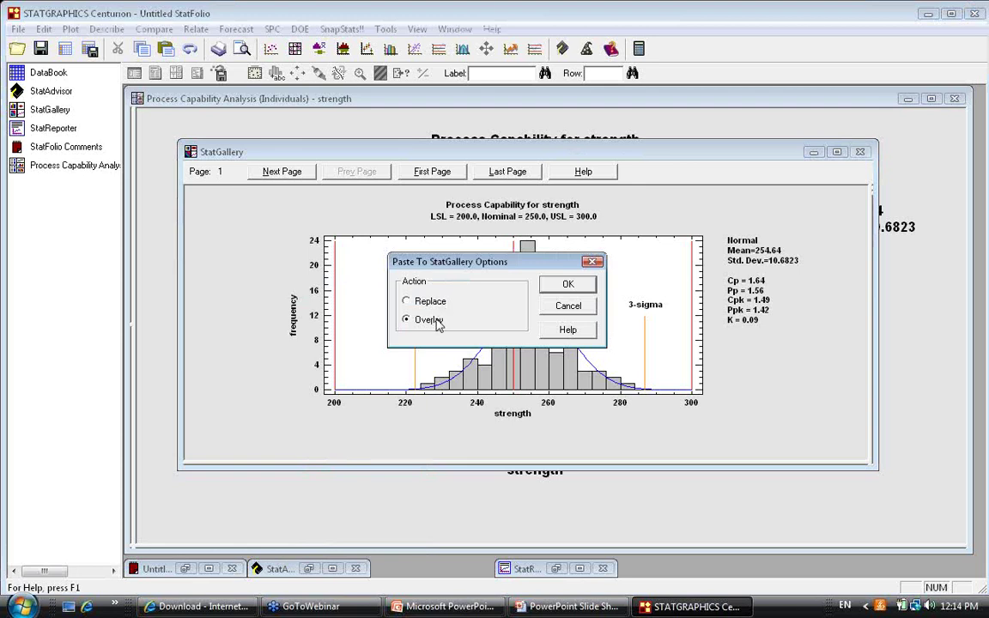
left_click(562, 285)
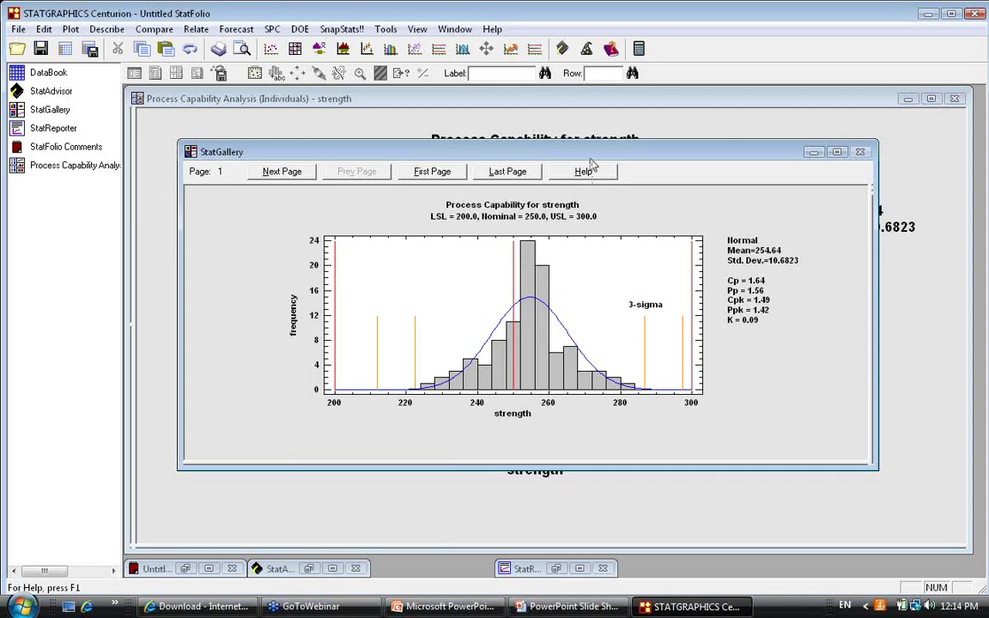
- Reposition and enlarge the StatGallery window so the overlaid capability plot is displayed larger
left_click_drag(590, 163, 555, 119)
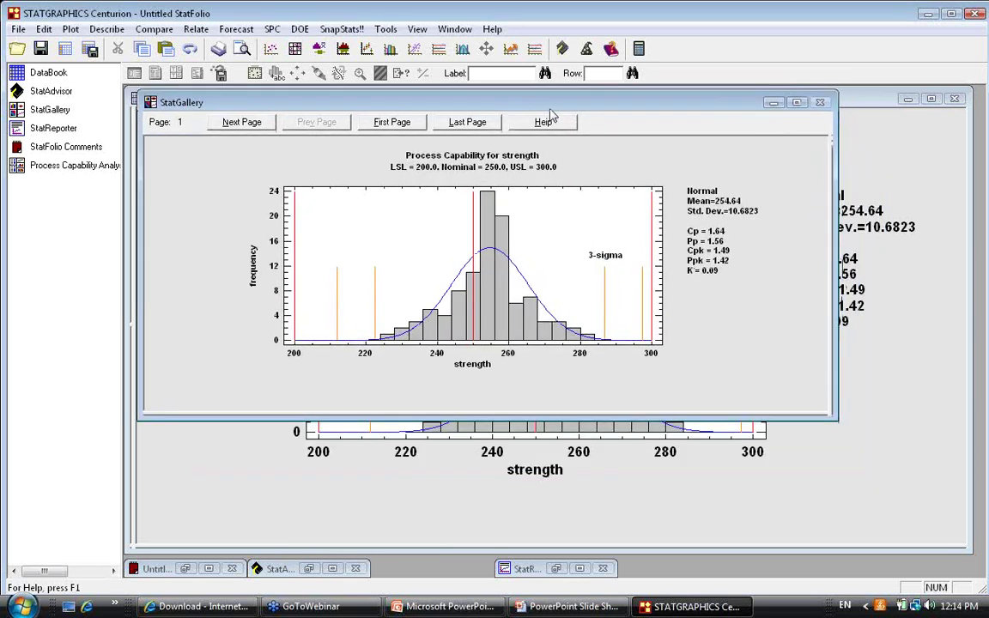
left_click_drag(837, 422, 934, 513)
double_click(520, 268)
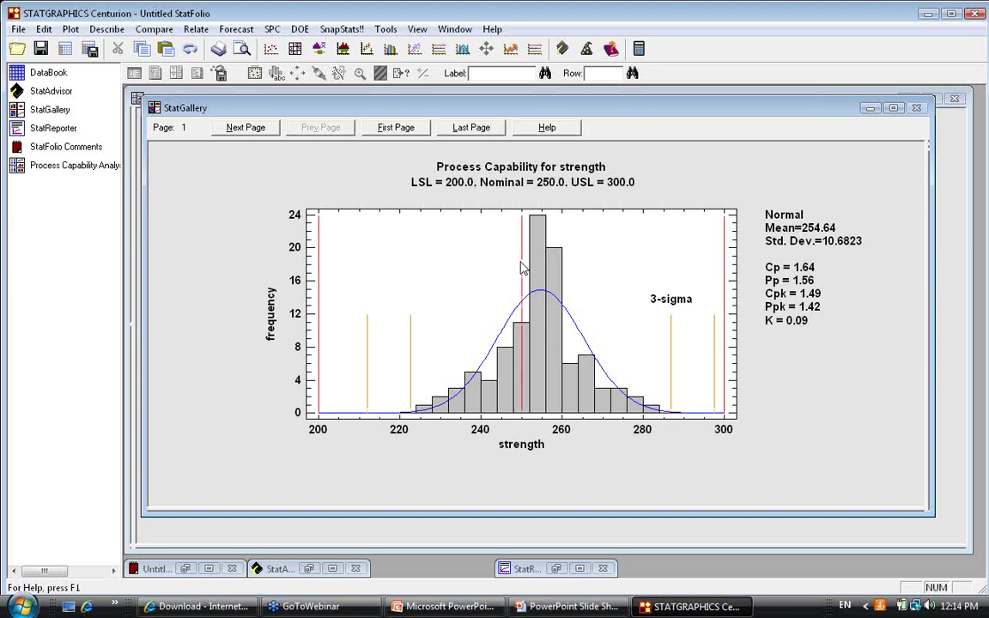
- Add the text "4-sigma" to the StatGallery graph and place it above the outer upper limit line, slightly higher than the 3-sigma label
right_click(699, 165)
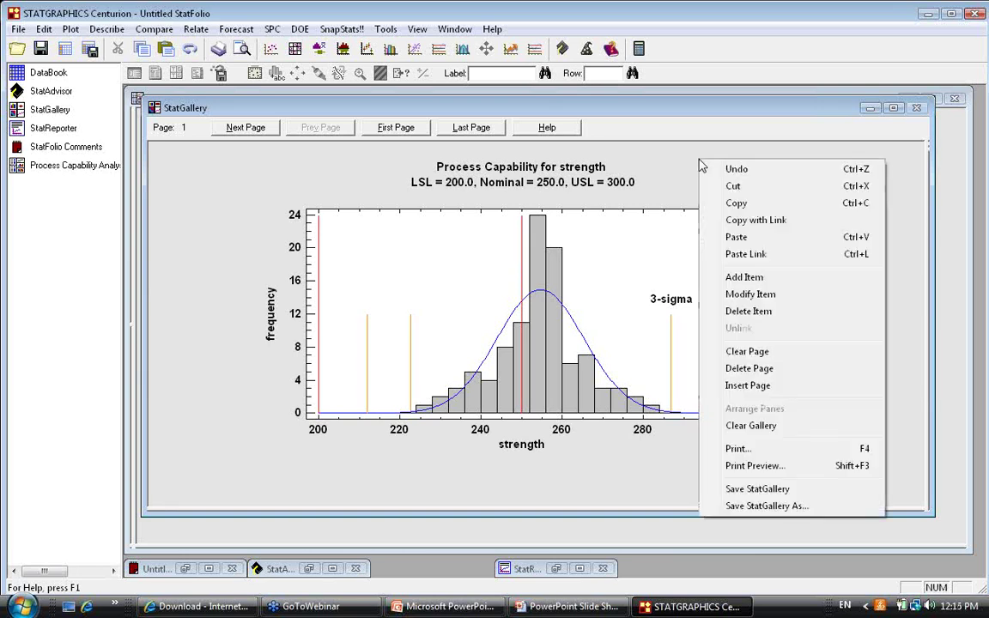
left_click(761, 279)
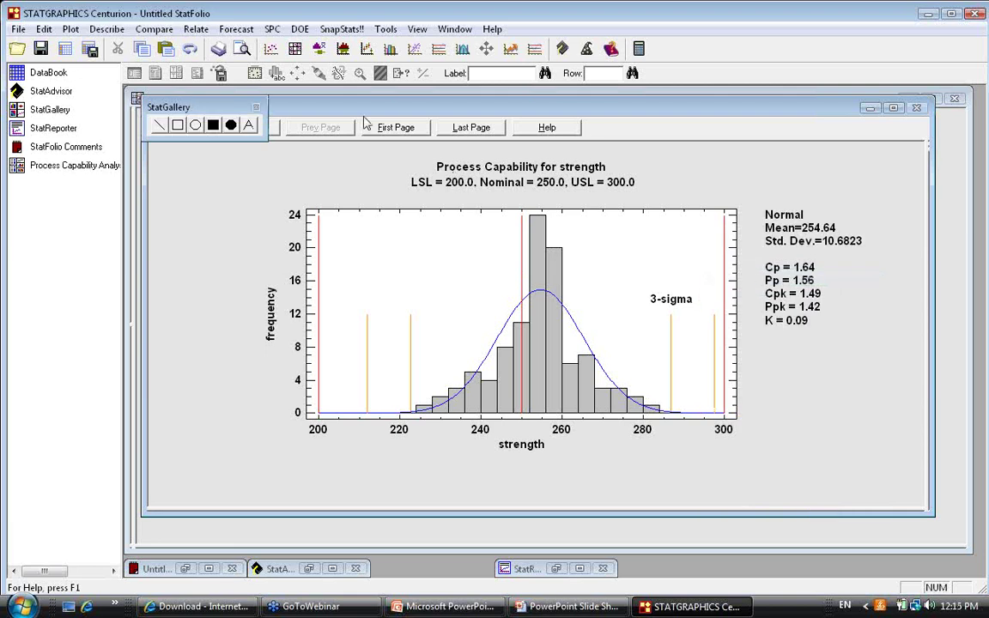
left_click(248, 127)
left_click(703, 305)
type("4")
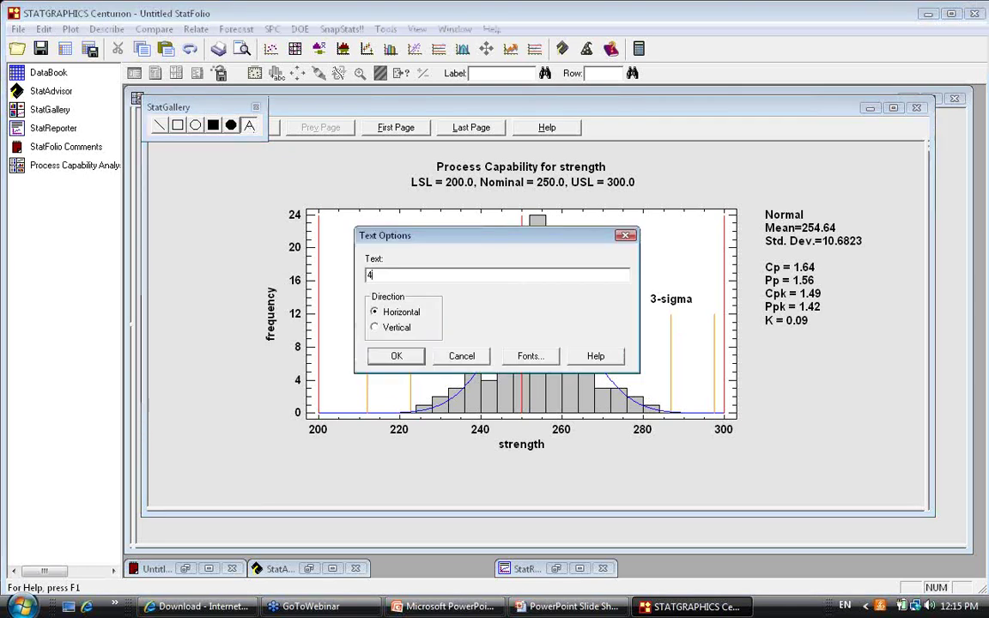
type("-sigma")
left_click(419, 358)
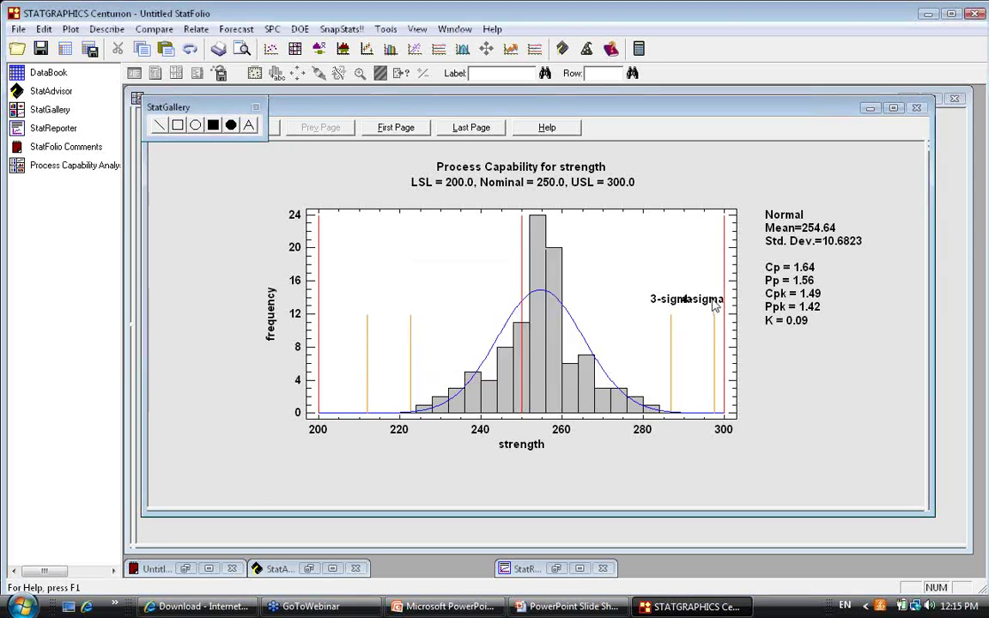
left_click_drag(715, 297, 715, 286)
left_click(846, 391)
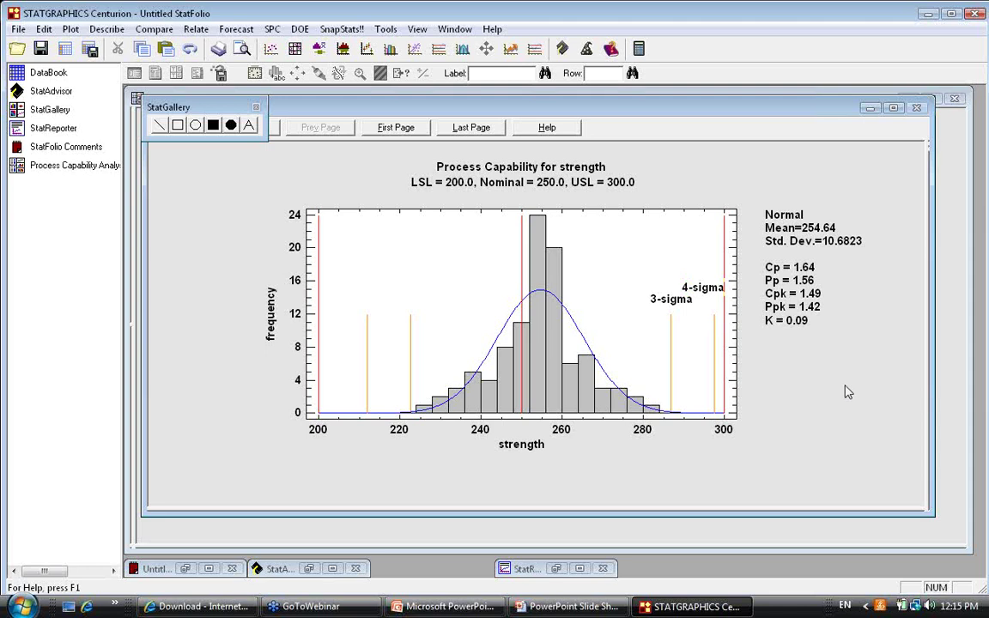
- Return to the strength capability analysis and review its sigma limits setting in the analysis options without changing it
left_click(964, 334)
right_click(638, 187)
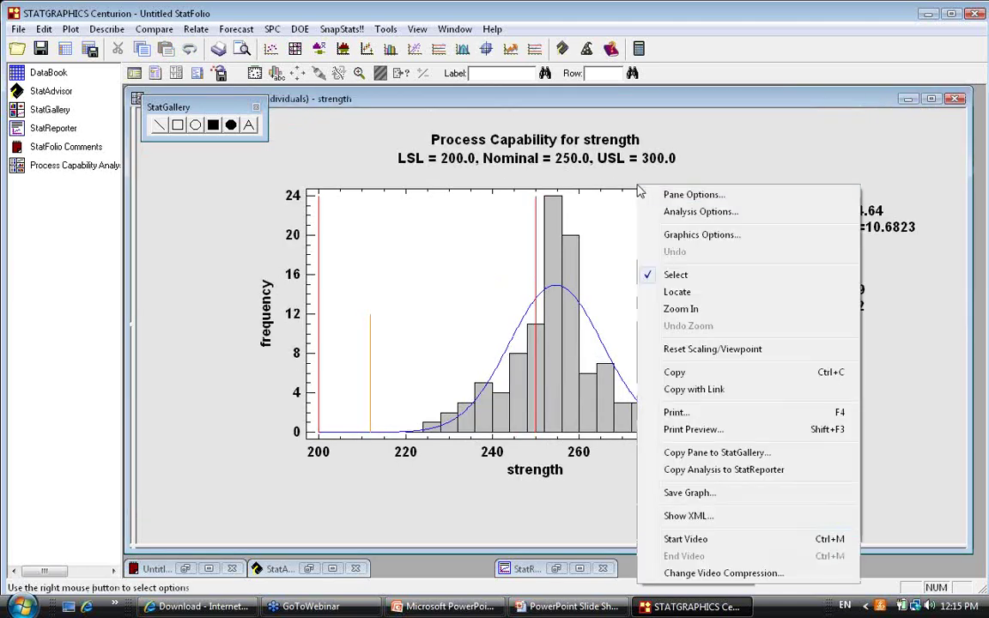
left_click(688, 213)
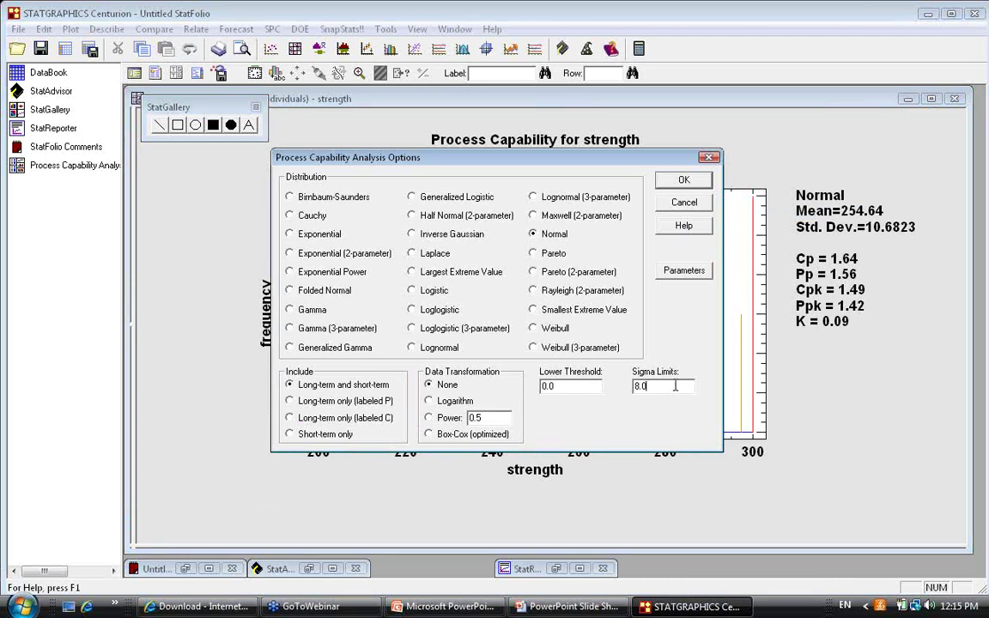
left_click(680, 202)
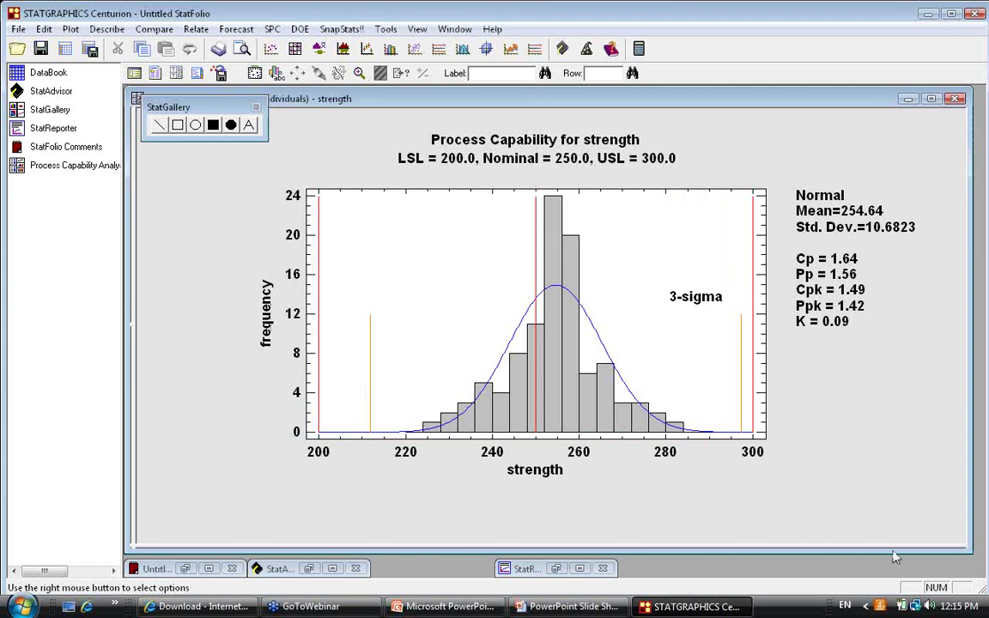
double_click(881, 219)
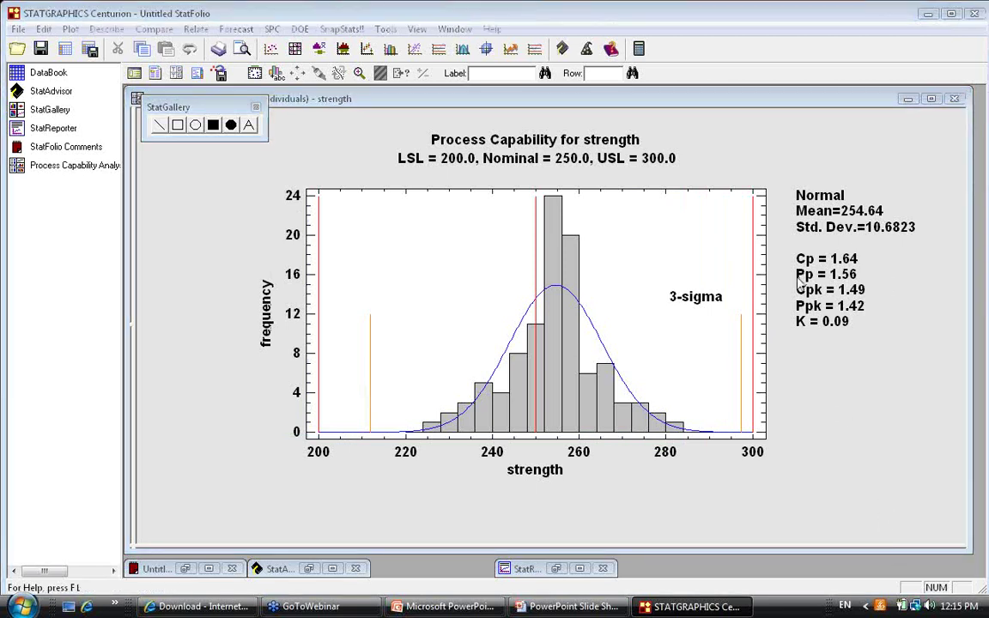